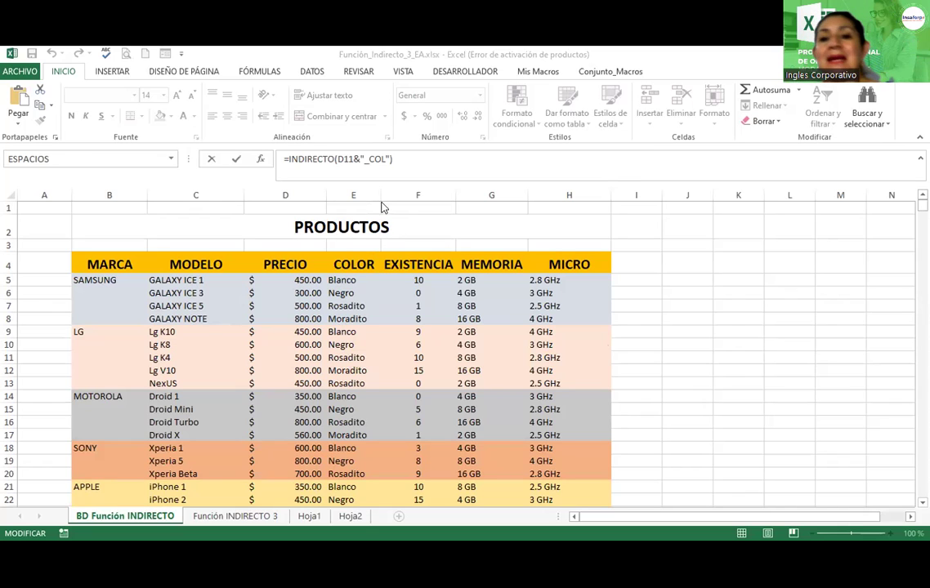
Step: Examine the product table and check the list of names defined in the workbook
click(323, 218)
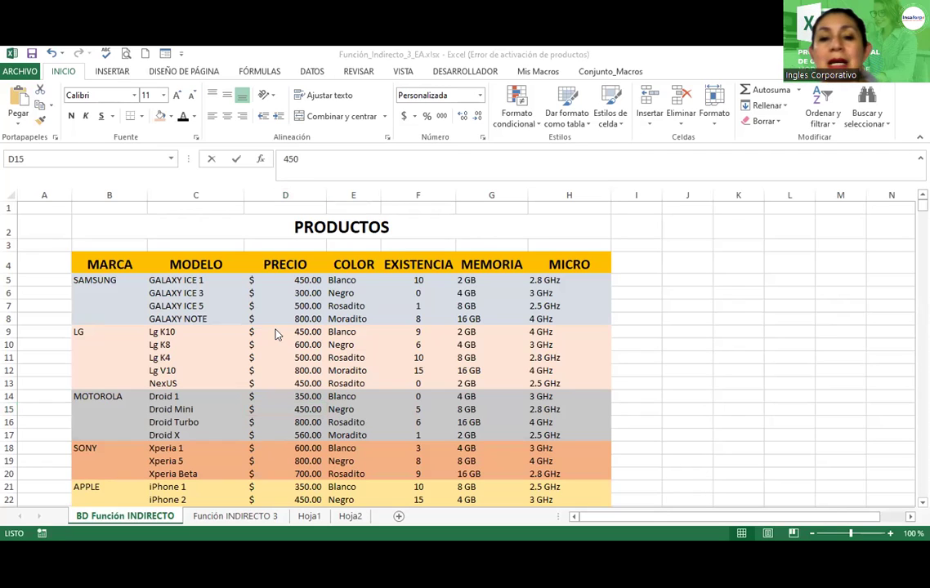
click(327, 265)
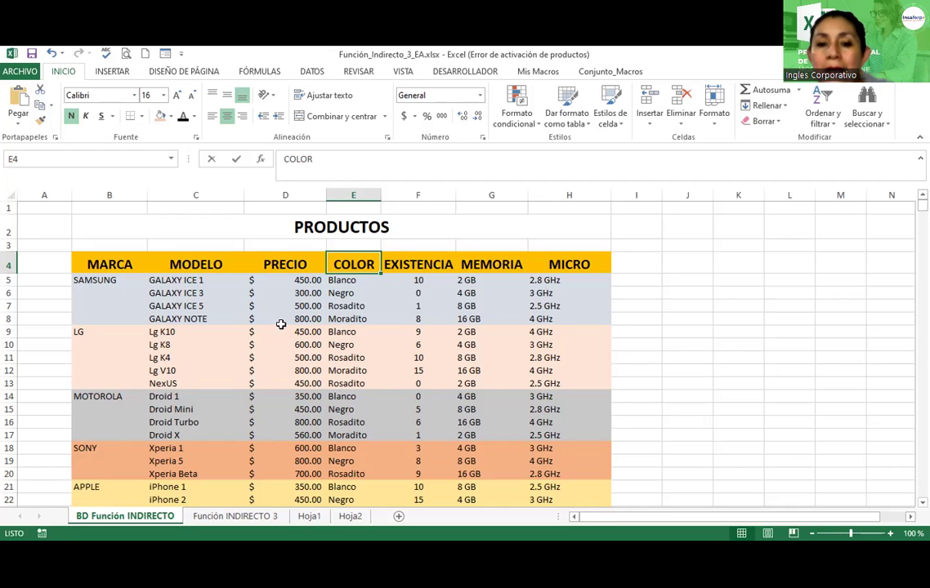
click(282, 331)
scroll(457, 351, down, 3)
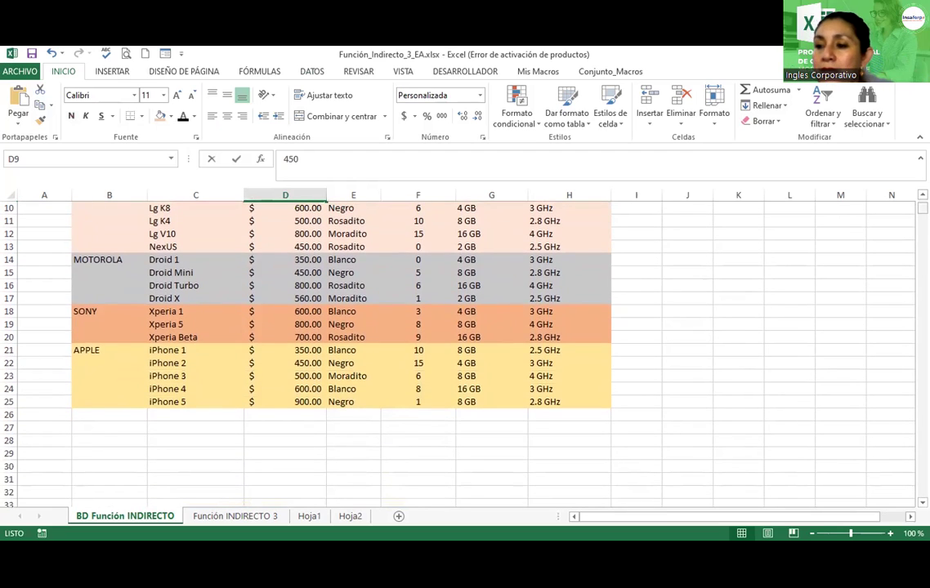
scroll(245, 249, up, 3)
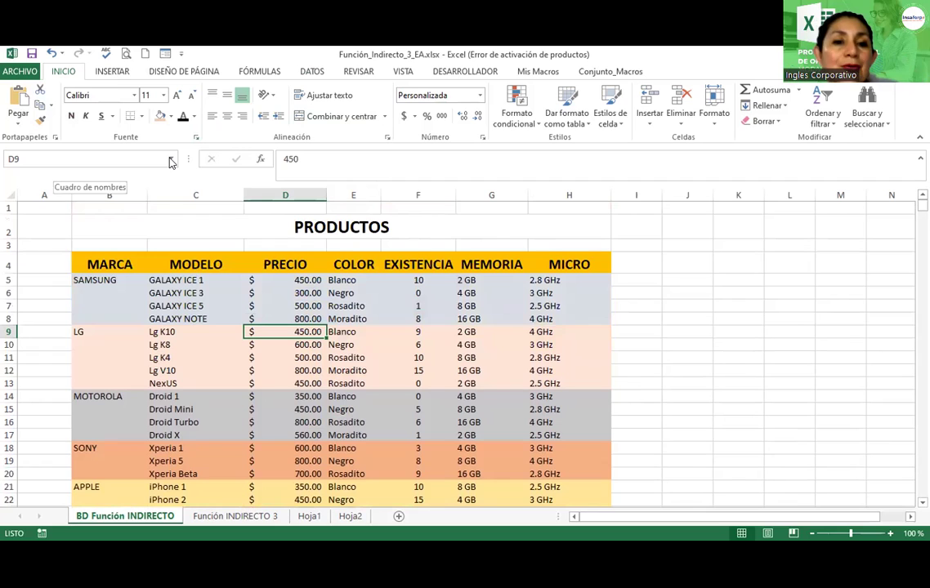
click(171, 163)
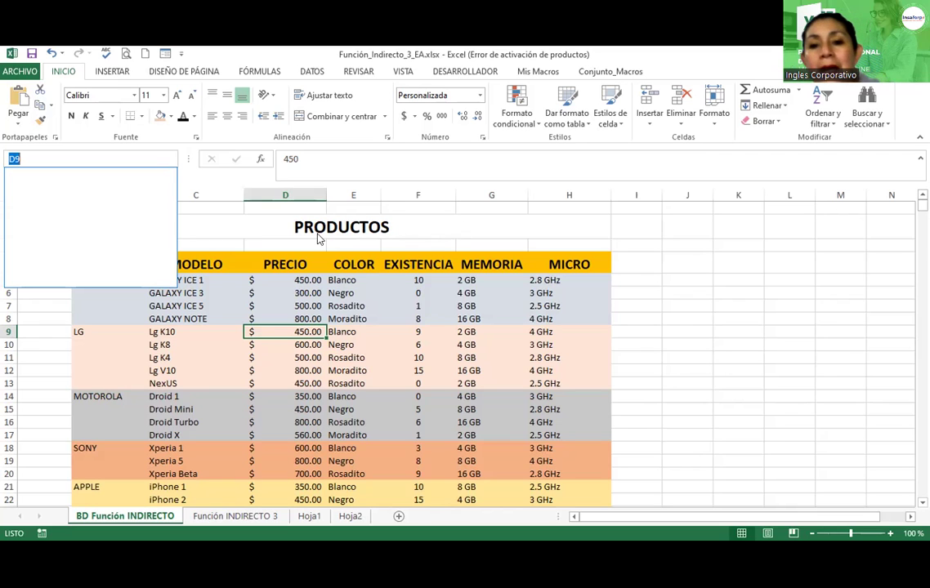
click(416, 371)
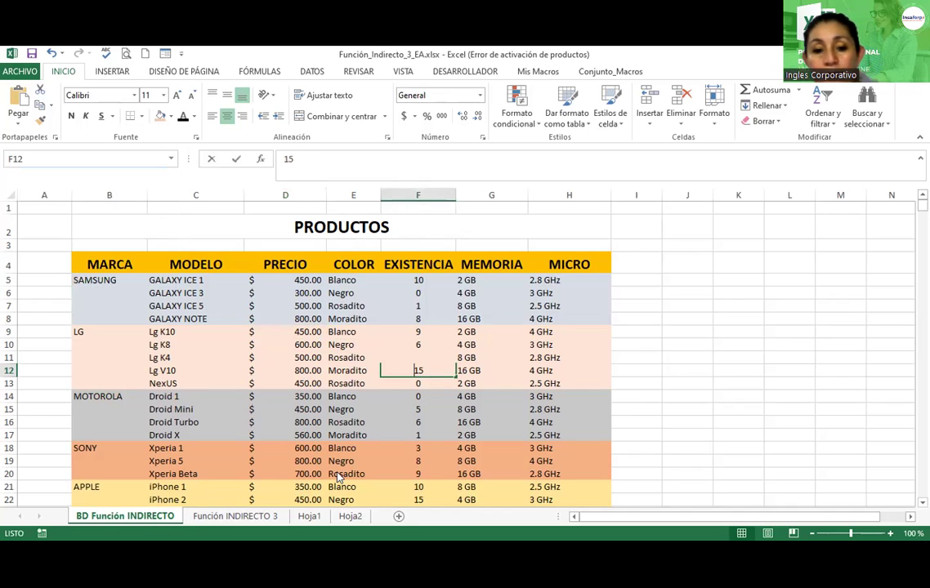
Step: Open the Función INDIRECTO 3 sheet and slightly increase the height of row 11
click(225, 519)
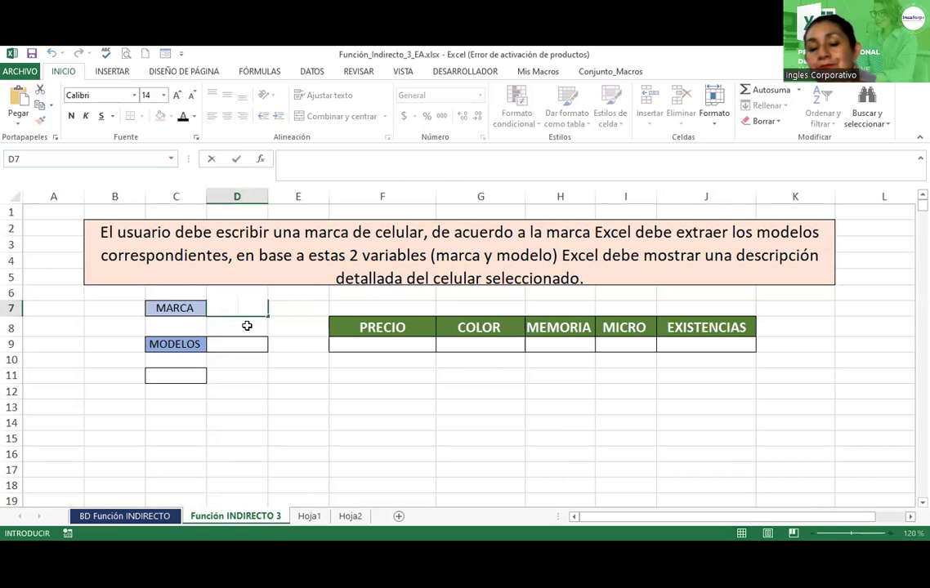
double_click(326, 404)
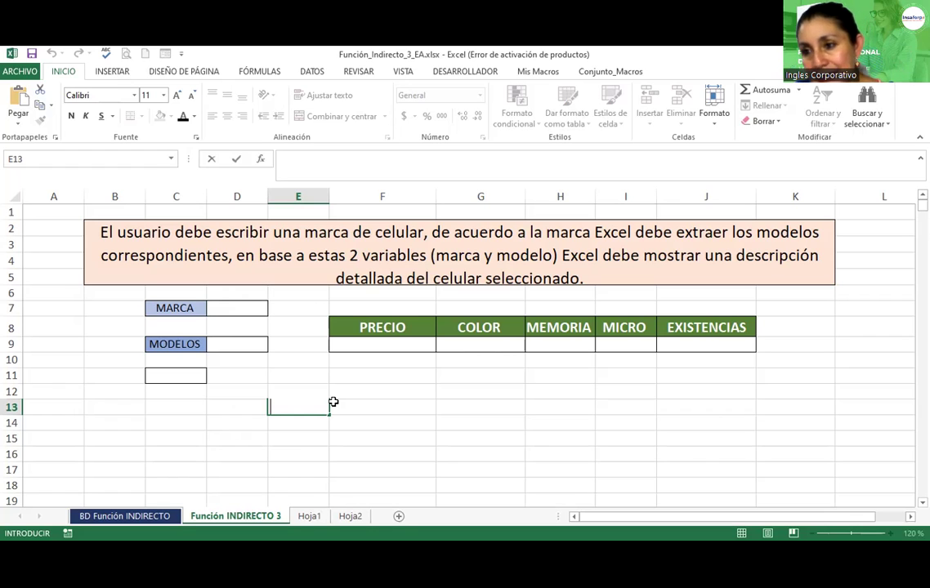
click(515, 542)
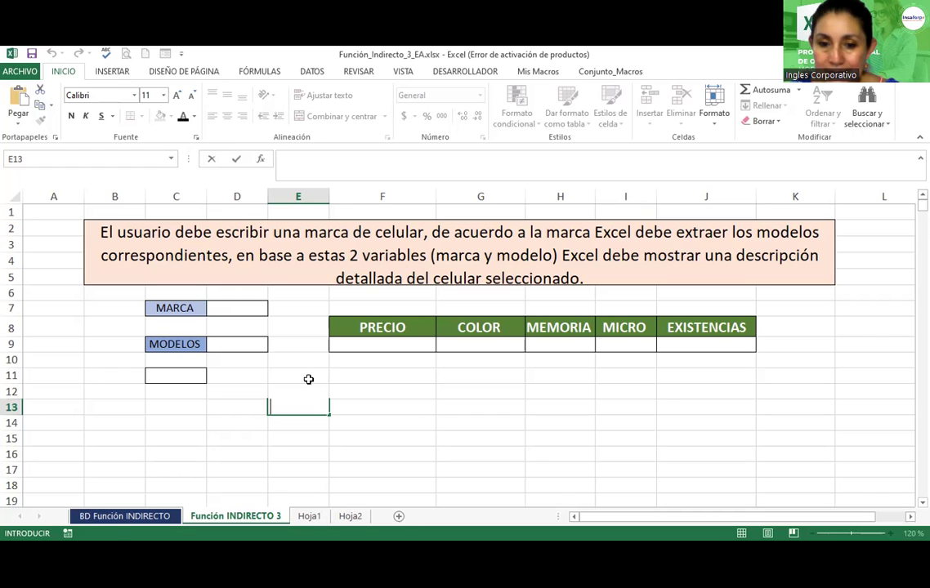
click(308, 378)
click(409, 391)
click(215, 391)
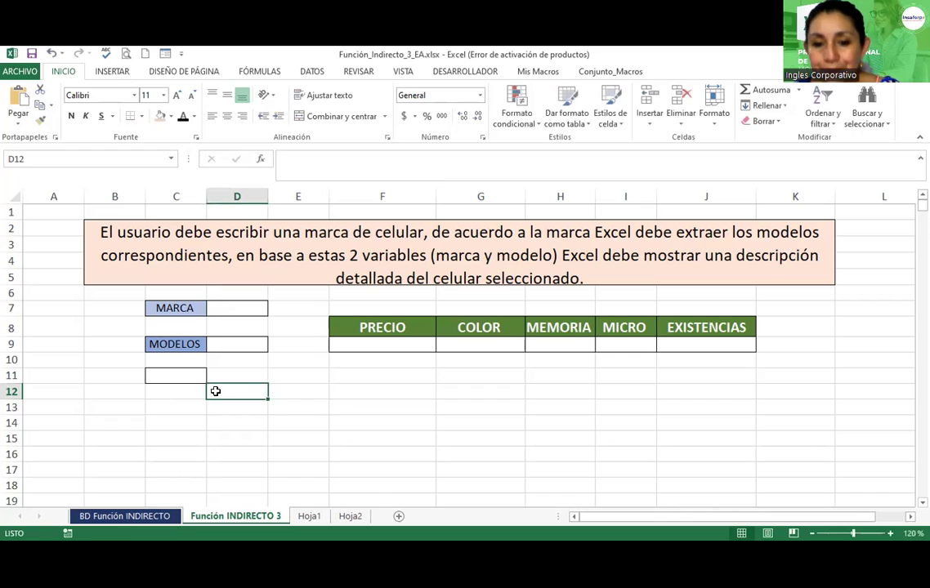
drag(6, 400, 9, 391)
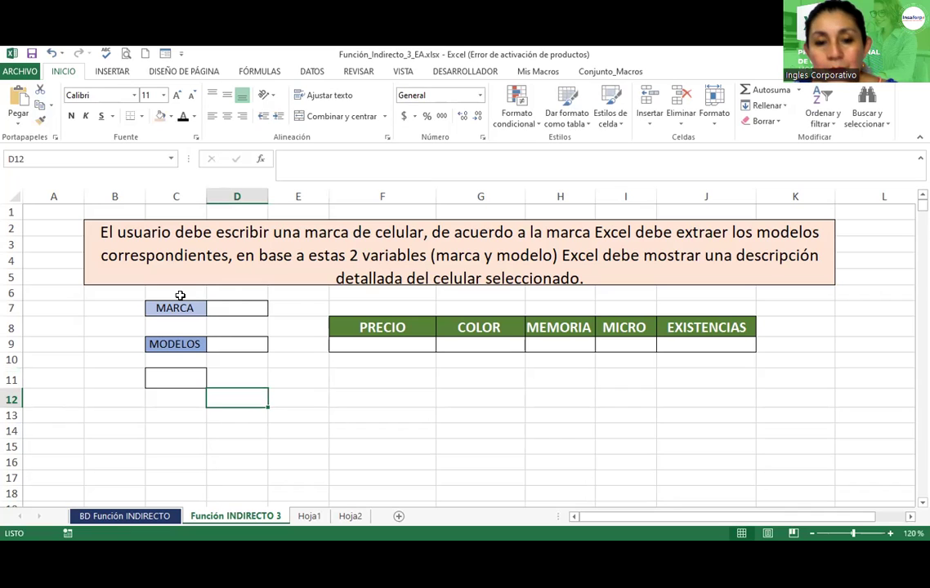
Step: Enter SONY as the MARCA value in cell D7
click(241, 308)
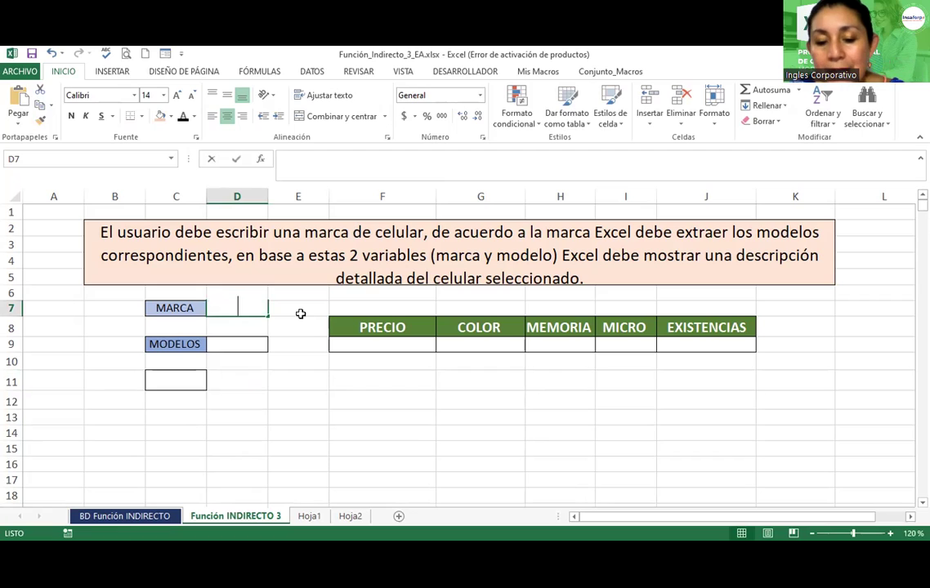
text(SONY)
key(Return)
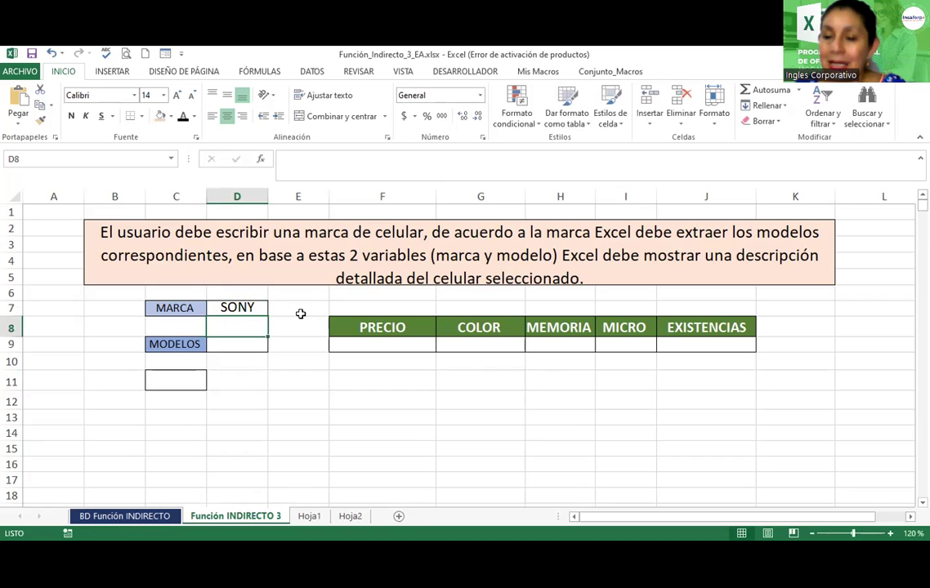
key(Return)
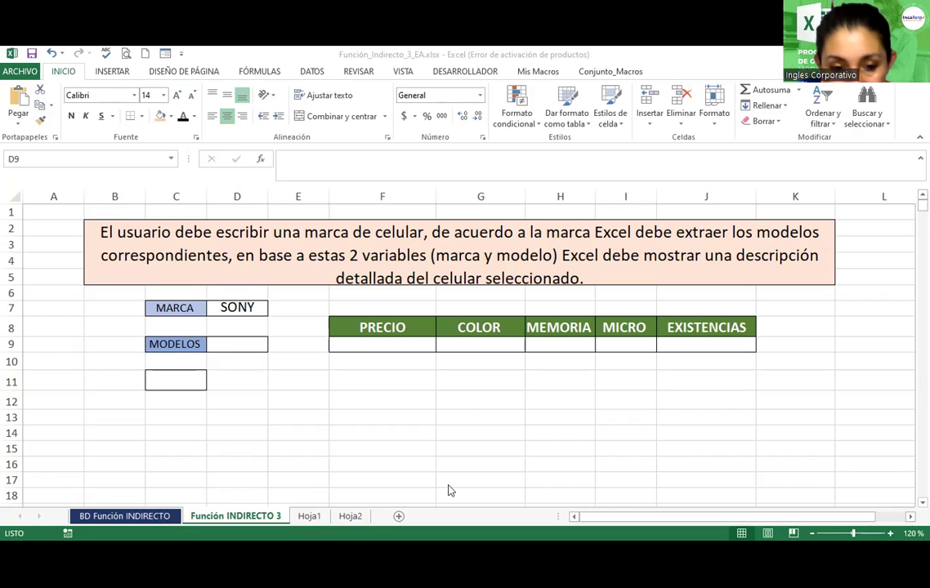
Step: Check the brands on the BD Función INDIRECTO sheet and return to the Función INDIRECTO 3 sheet
click(154, 516)
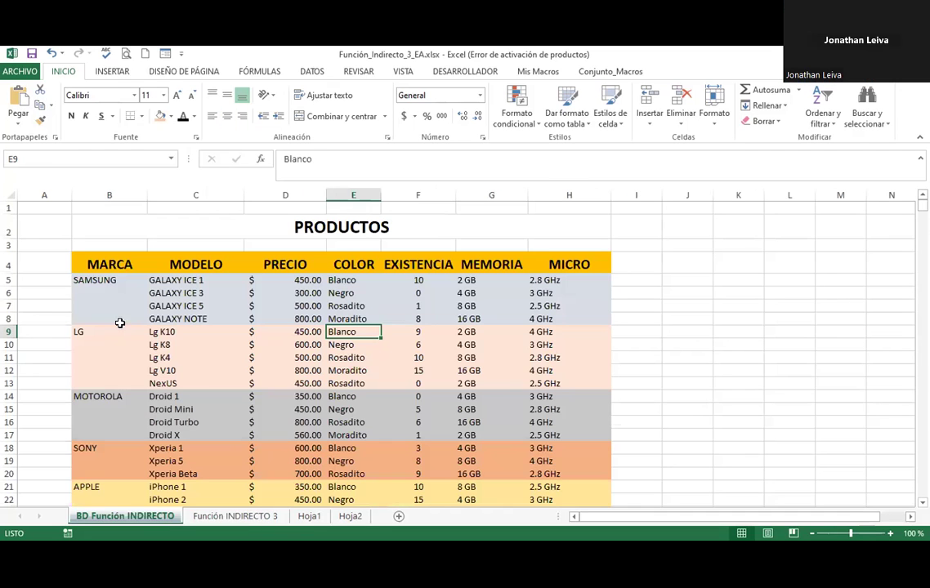
click(120, 303)
click(114, 279)
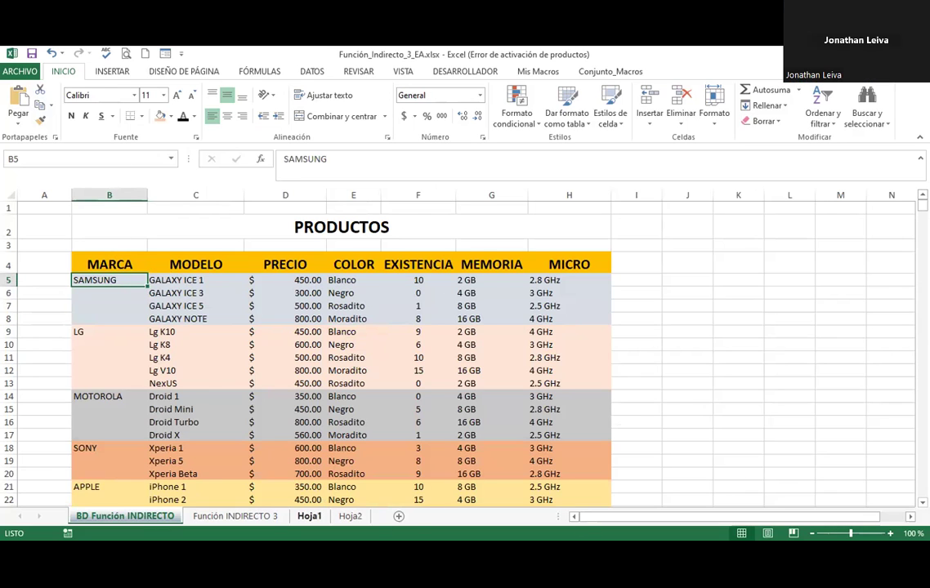
click(310, 516)
click(235, 516)
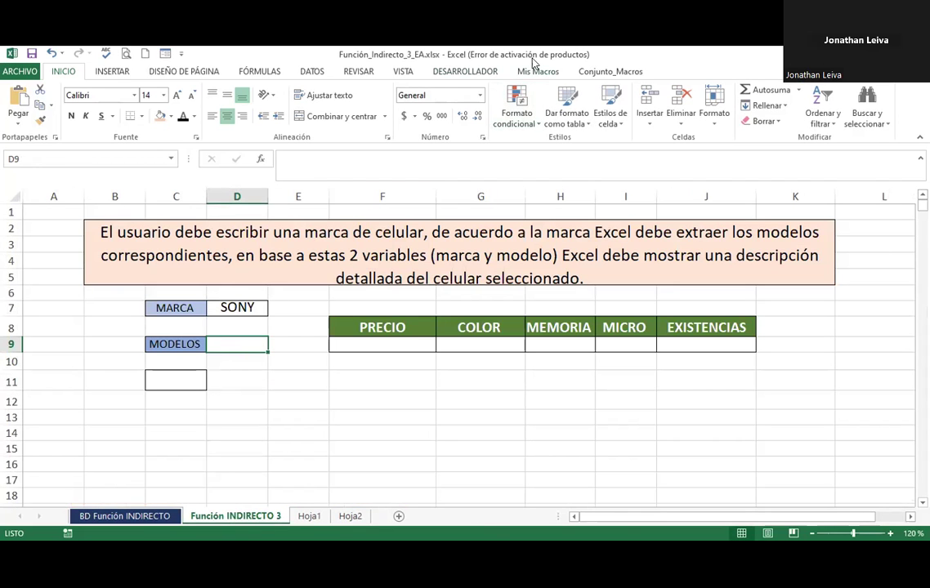
click(307, 74)
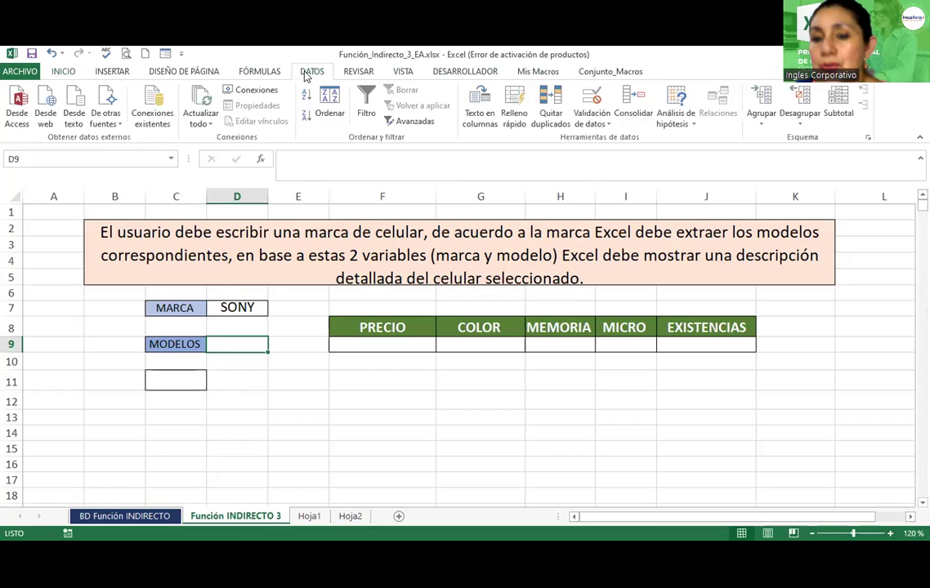
click(245, 377)
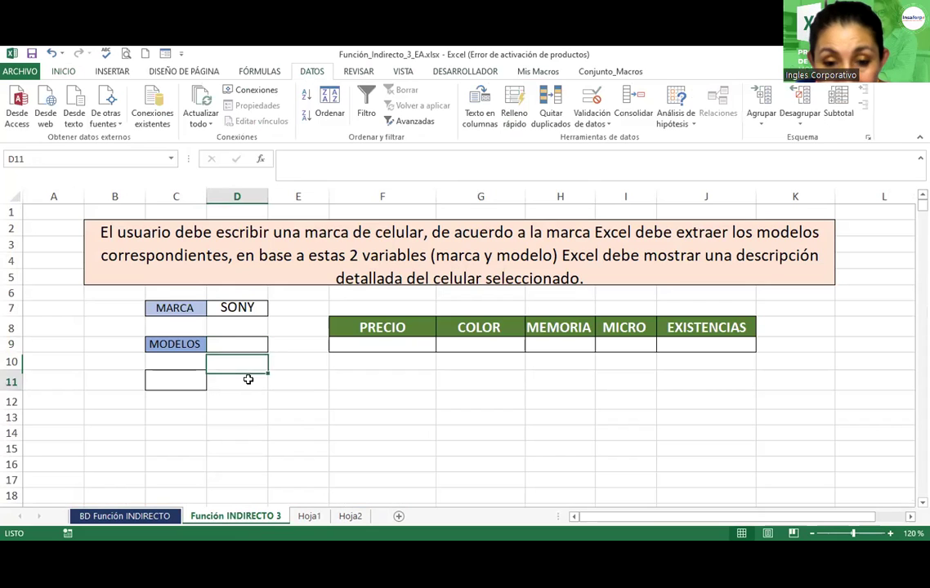
click(233, 340)
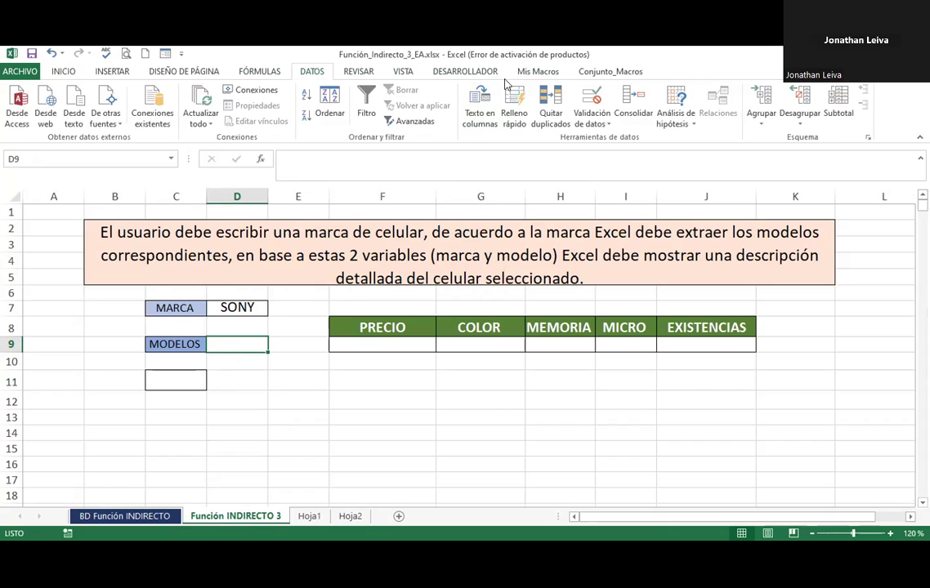
click(607, 126)
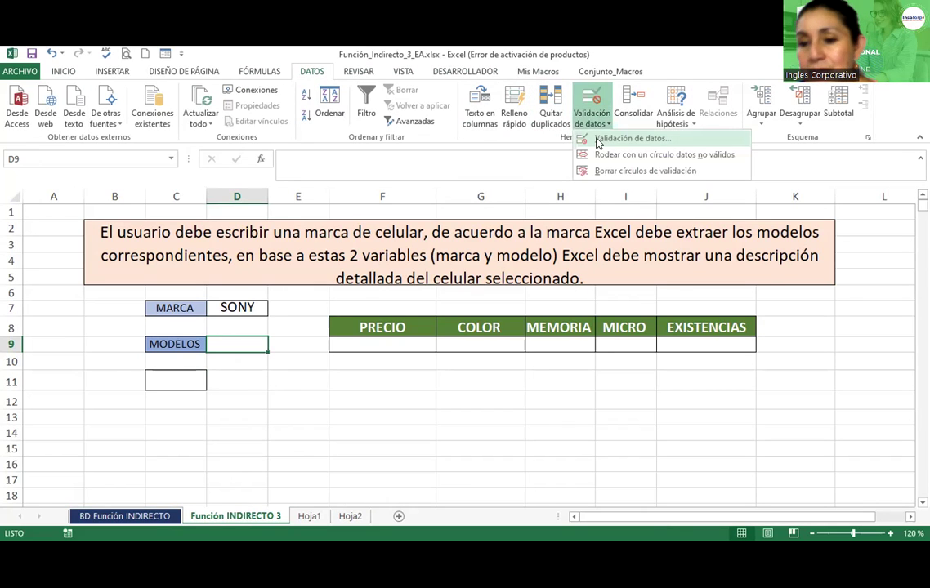
click(599, 139)
key(alt+Down)
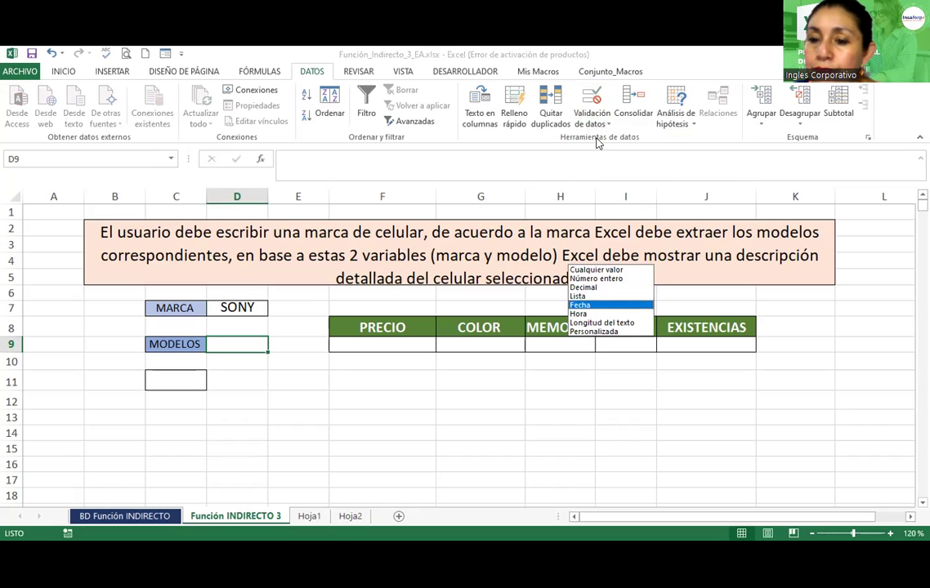
key(Return)
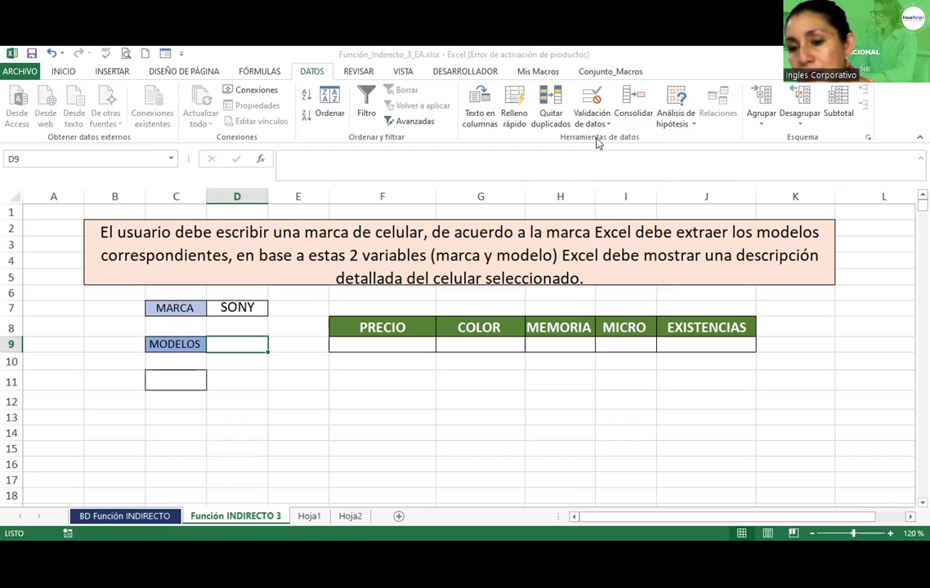
key(Tab)
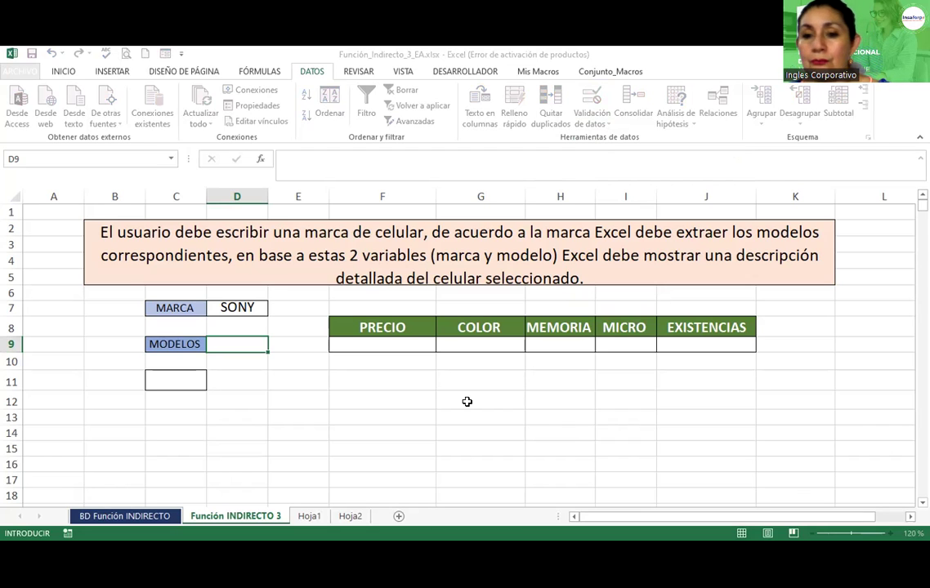
key(alt+d)
key(v)
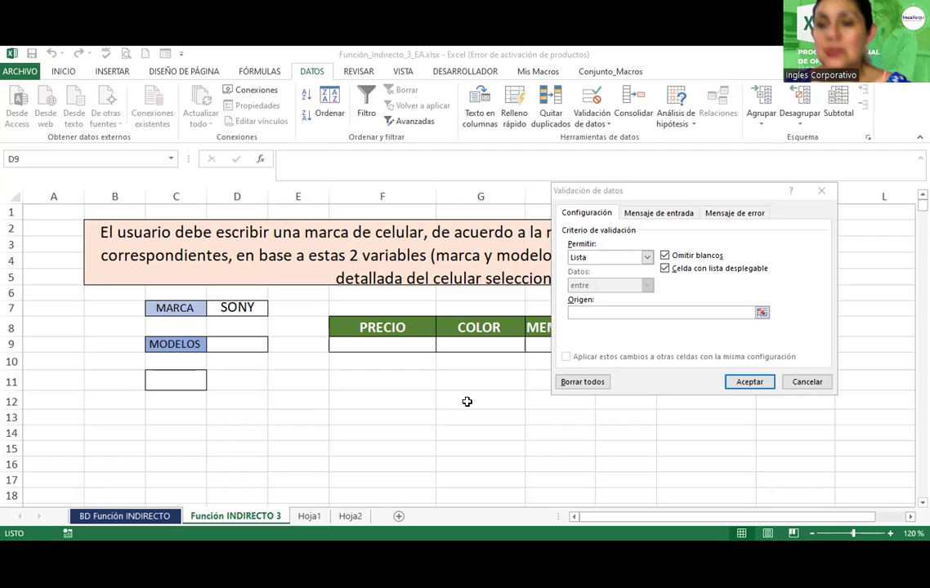
click(601, 311)
text(=)
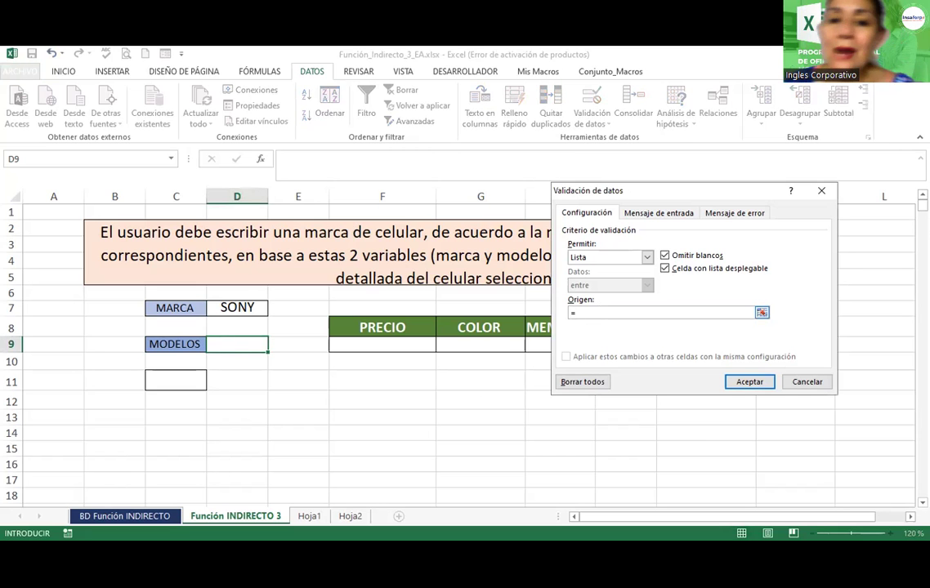
click(130, 516)
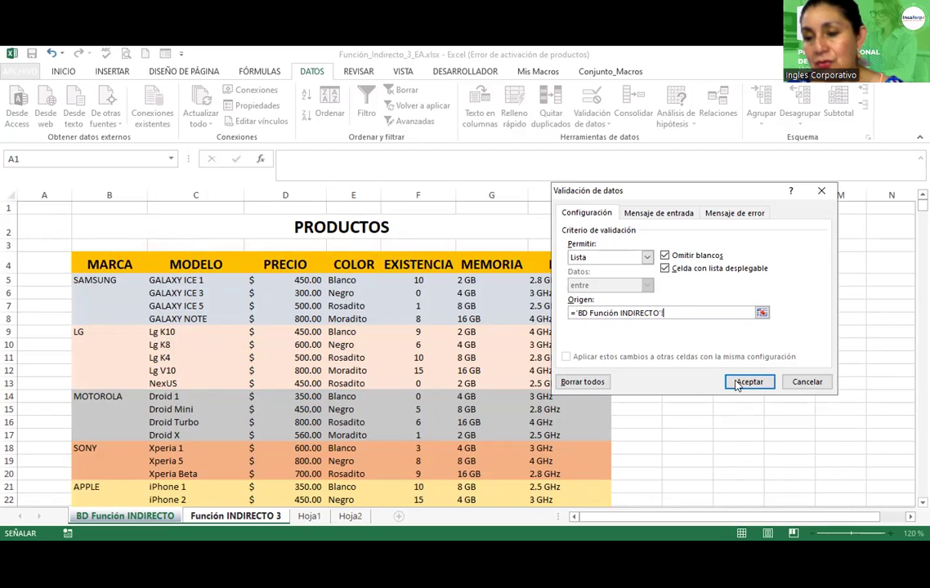
click(805, 382)
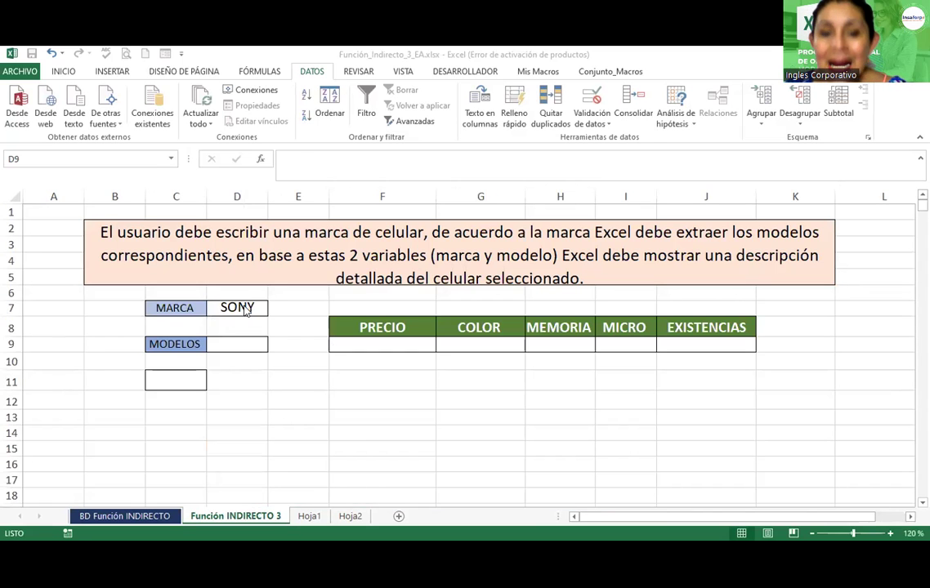
click(244, 310)
click(255, 323)
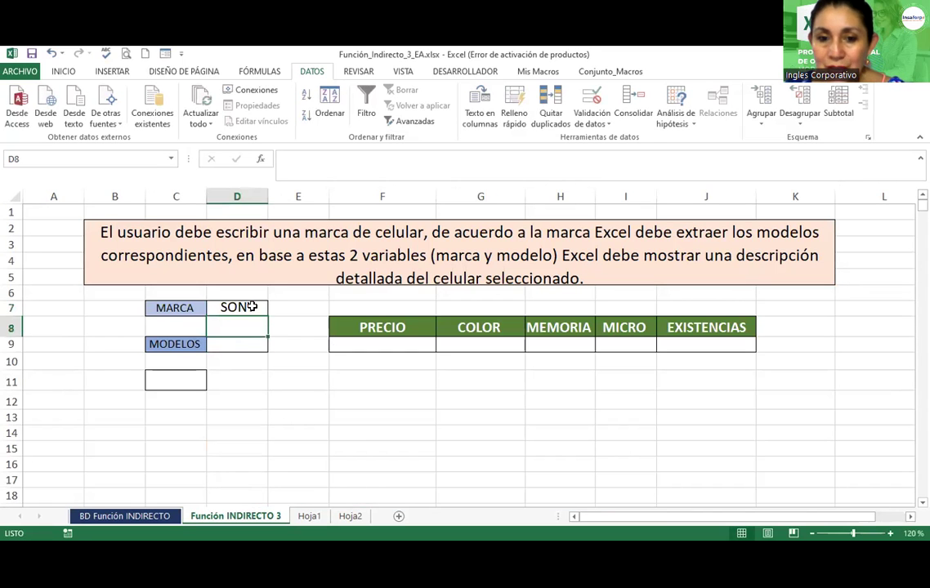
click(253, 307)
double_click(242, 346)
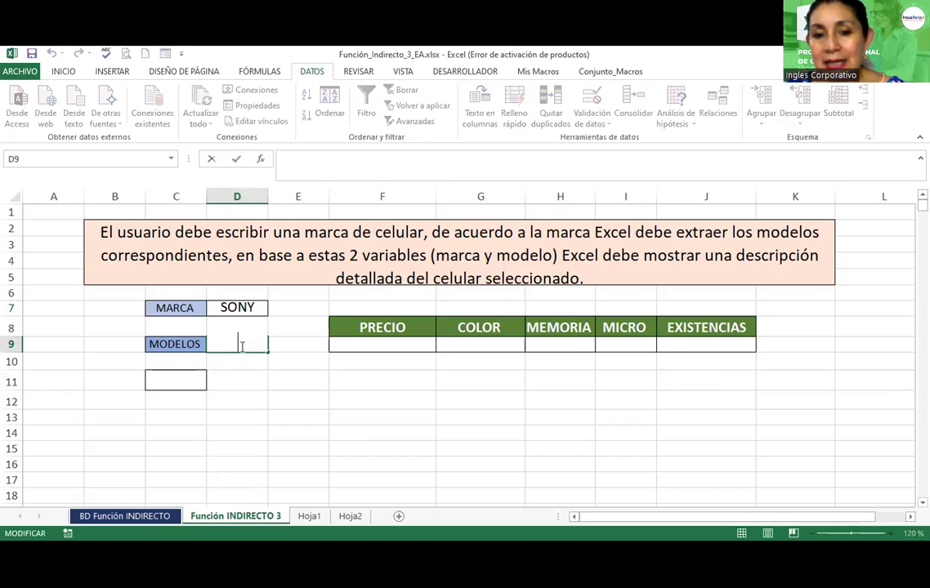
click(264, 400)
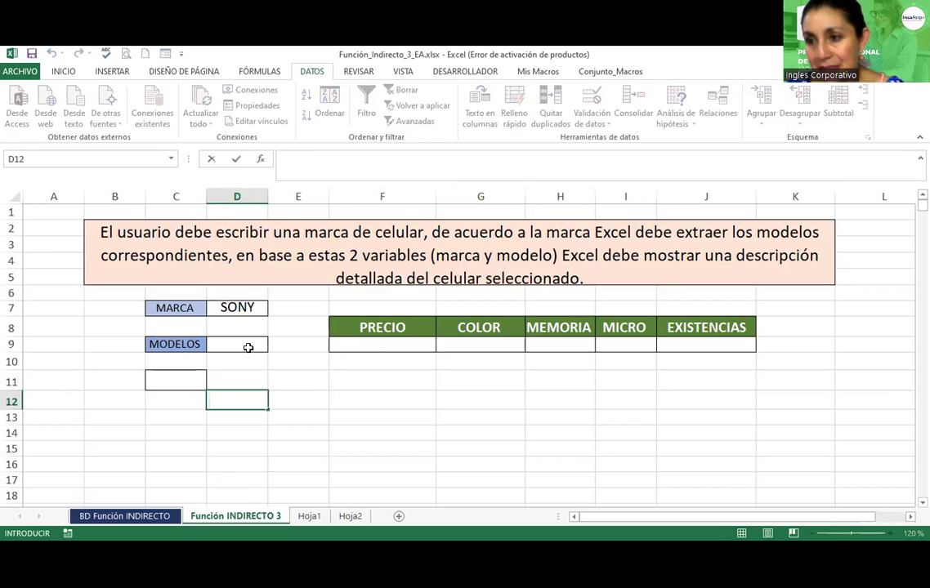
Step: On the BD Función INDIRECTO sheet, name the Samsung model range C5:C8 SAMSUNG
click(124, 516)
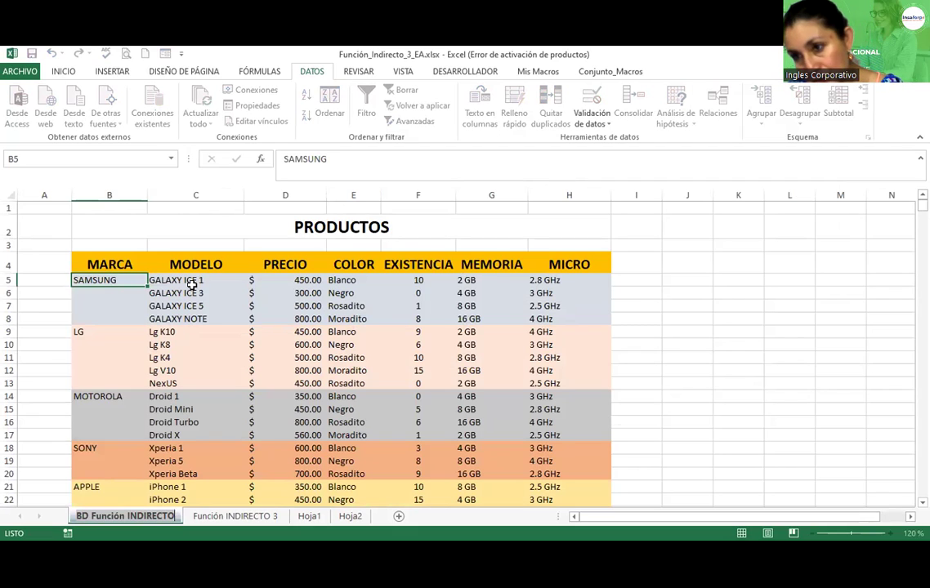
drag(194, 281, 191, 318)
click(191, 318)
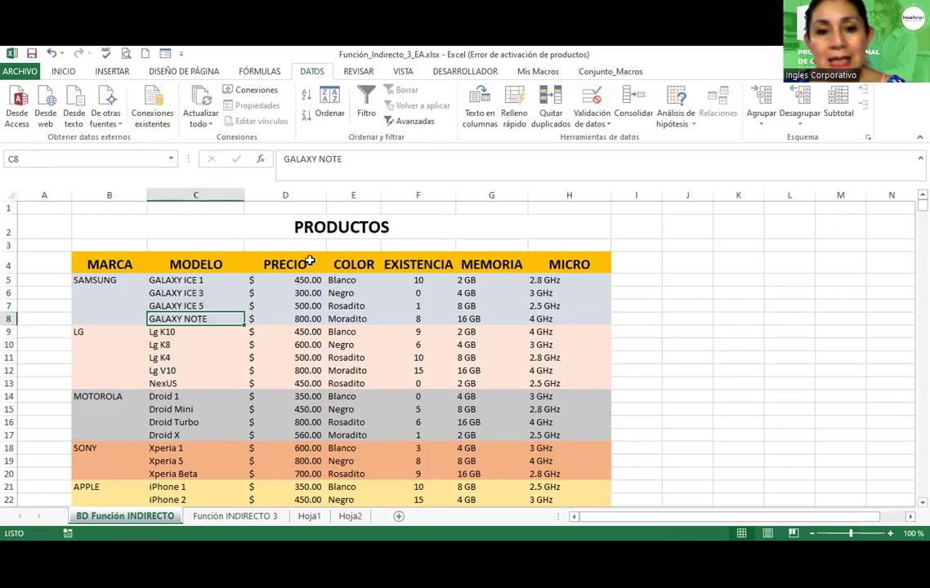
drag(196, 281, 187, 315)
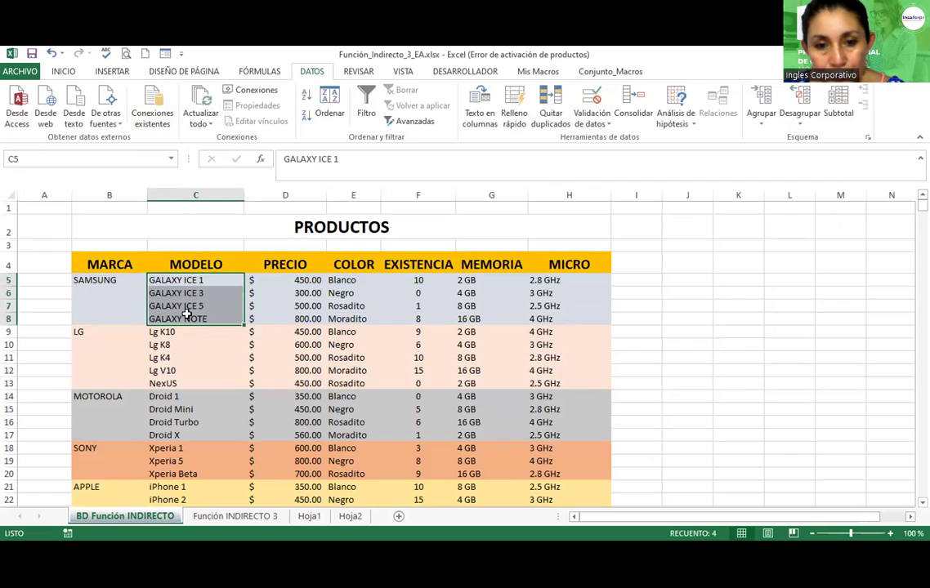
click(57, 155)
text(S)
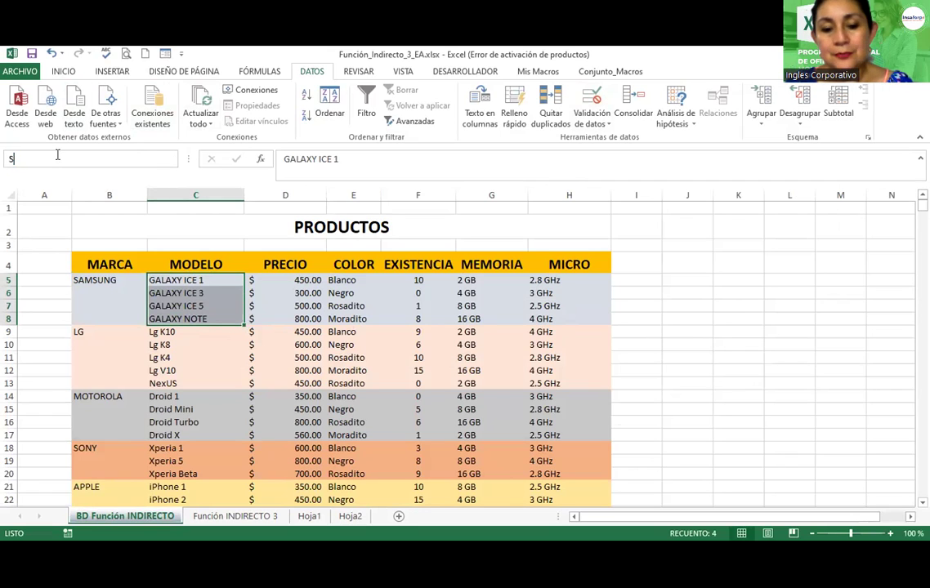
text(AMSUNG)
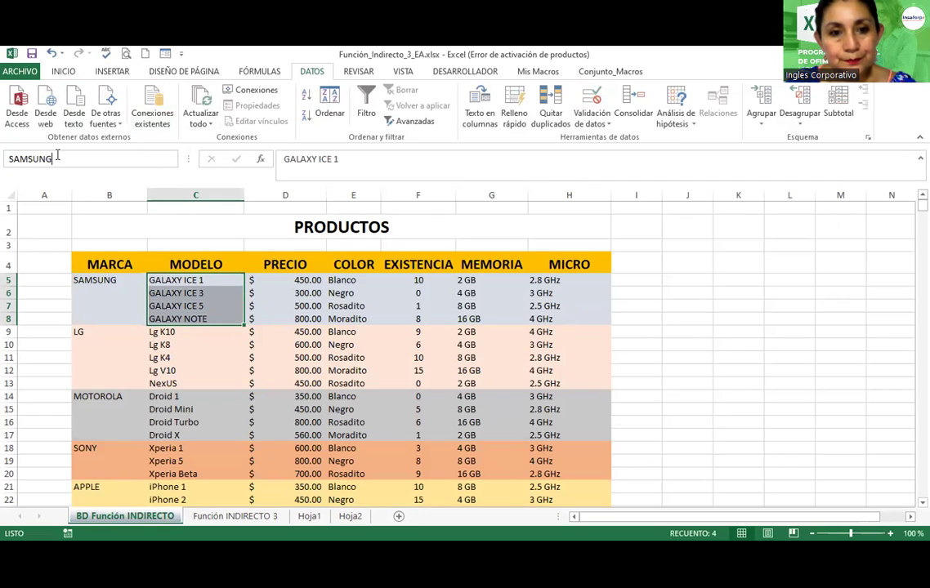
key(Return)
Step: Name cell C13, the NexUS model, LG and check that name in the workbook's list of defined names
drag(161, 333, 157, 381)
click(158, 382)
click(64, 160)
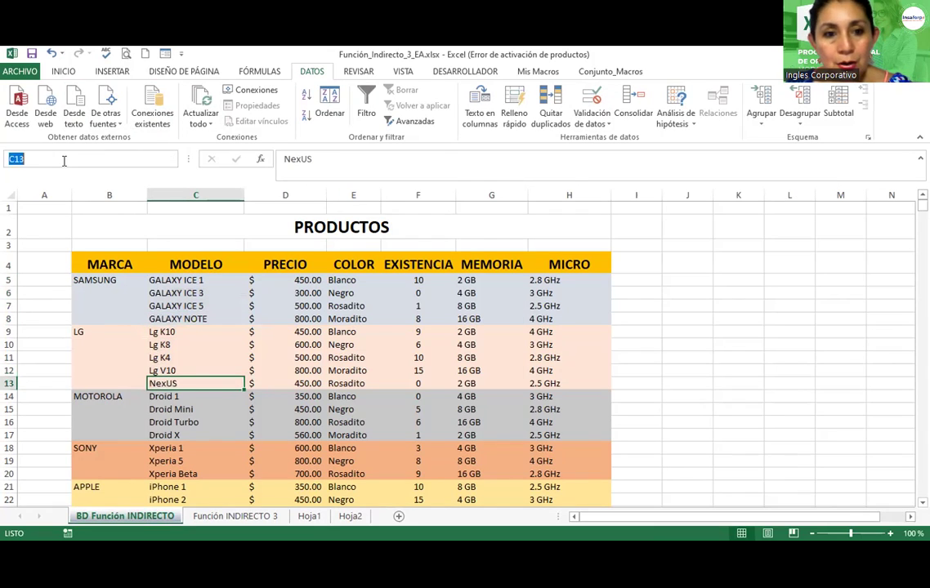
text(LG)
key(Return)
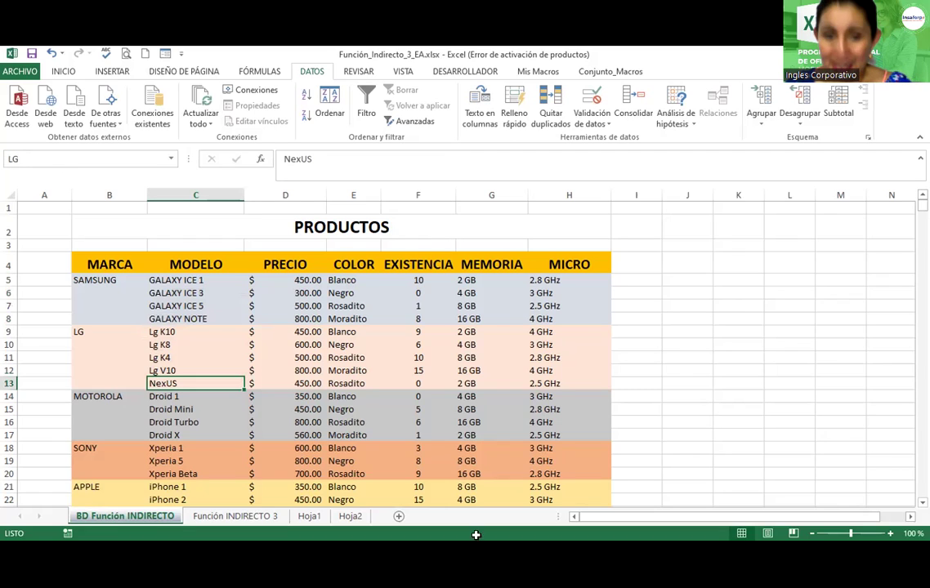
click(171, 158)
click(139, 177)
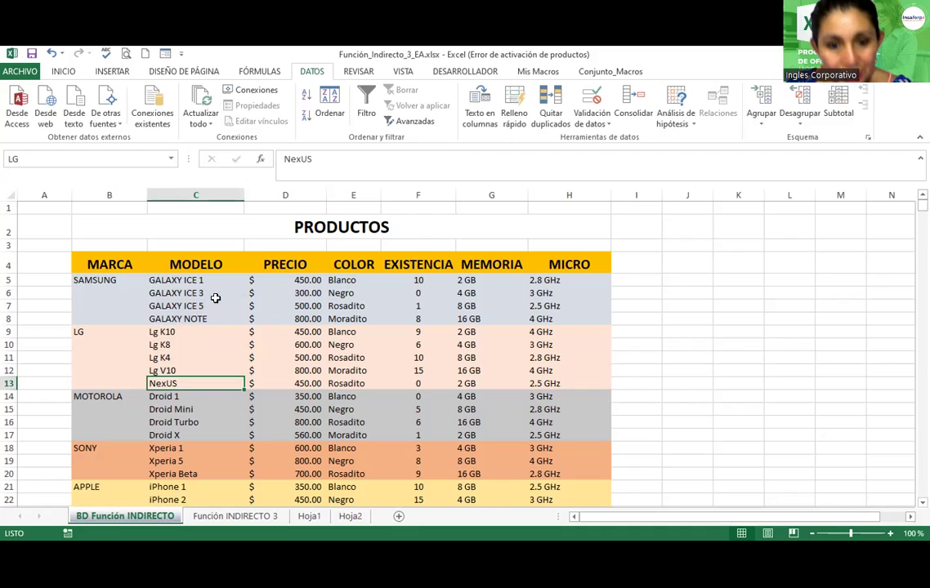
Step: Try to name the LG model range C9:C13 LG2
click(175, 332)
drag(174, 345, 167, 384)
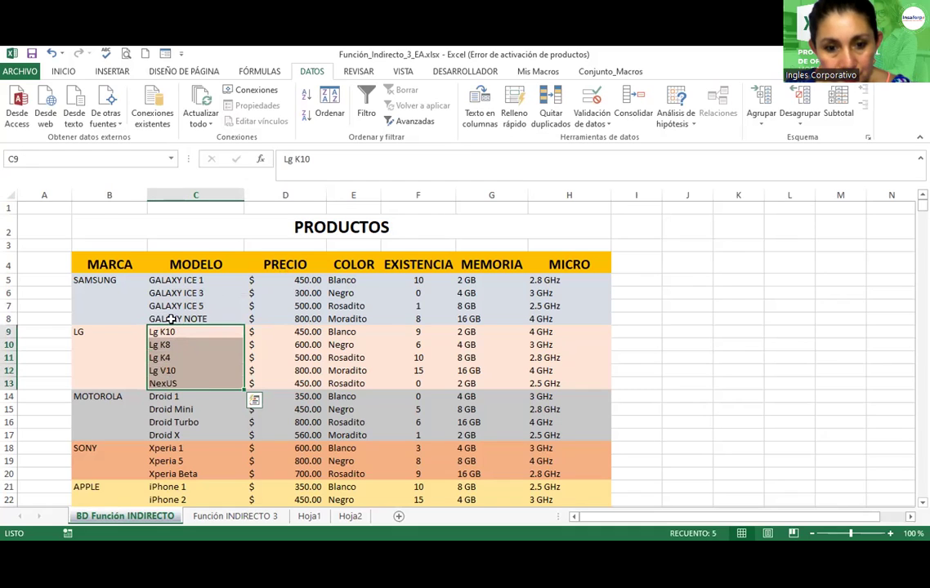
click(88, 155)
text(LG)
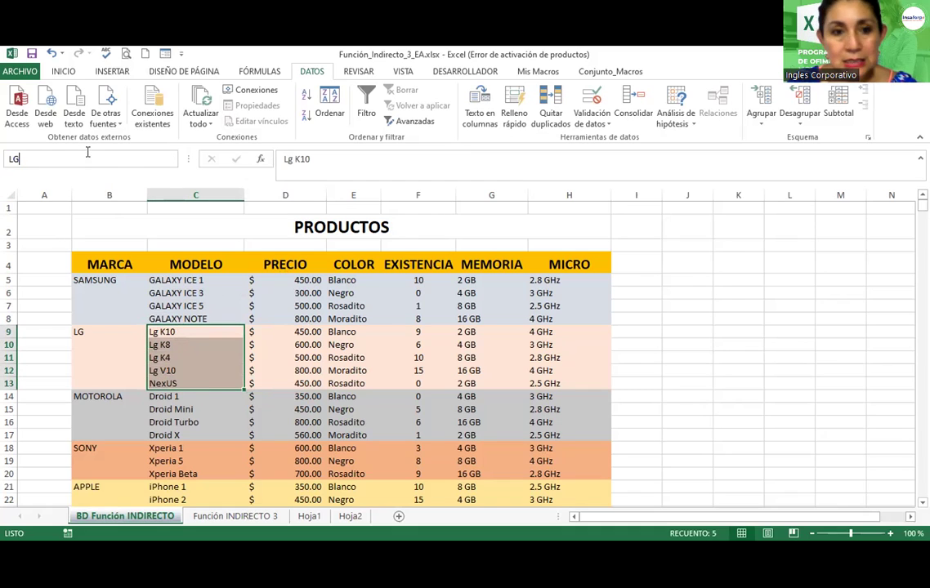
text(2)
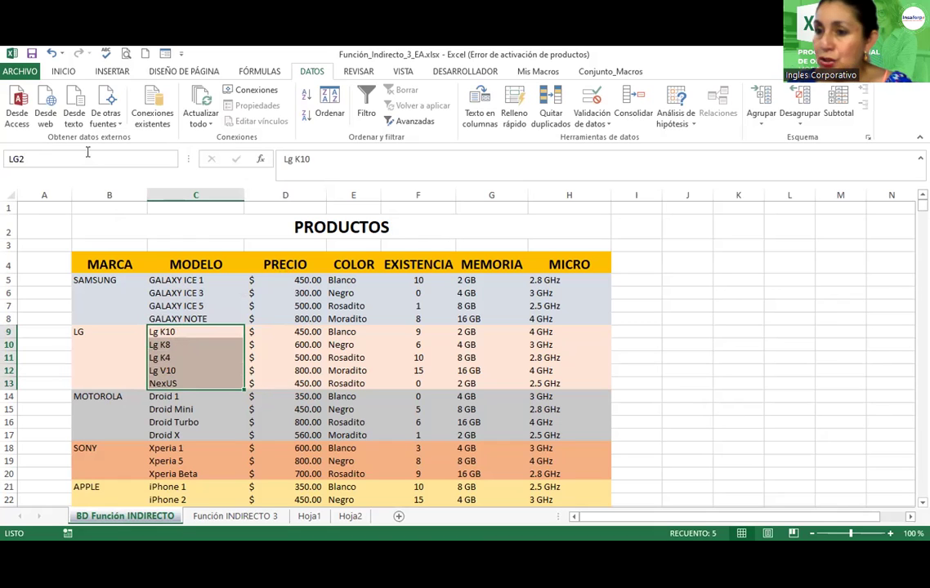
key(Return)
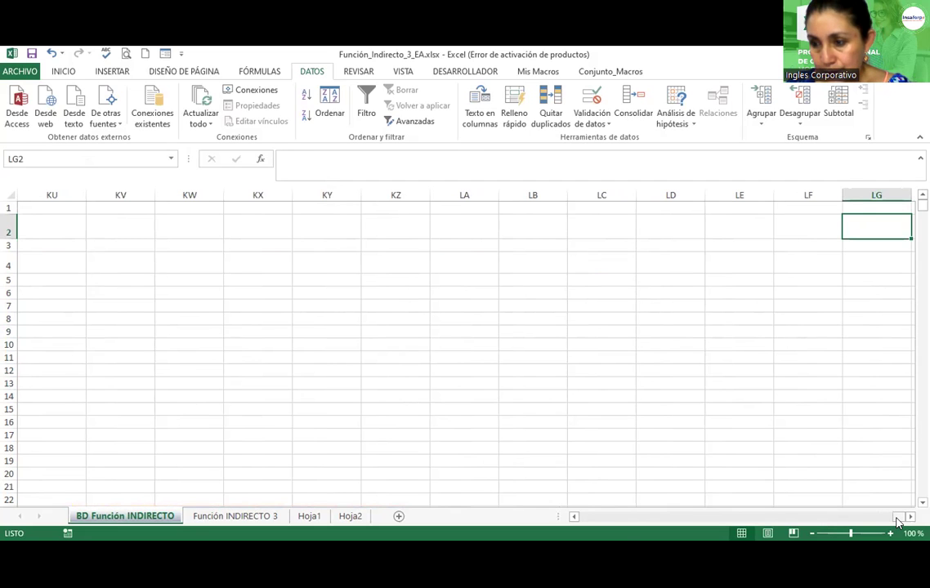
drag(899, 519, 460, 511)
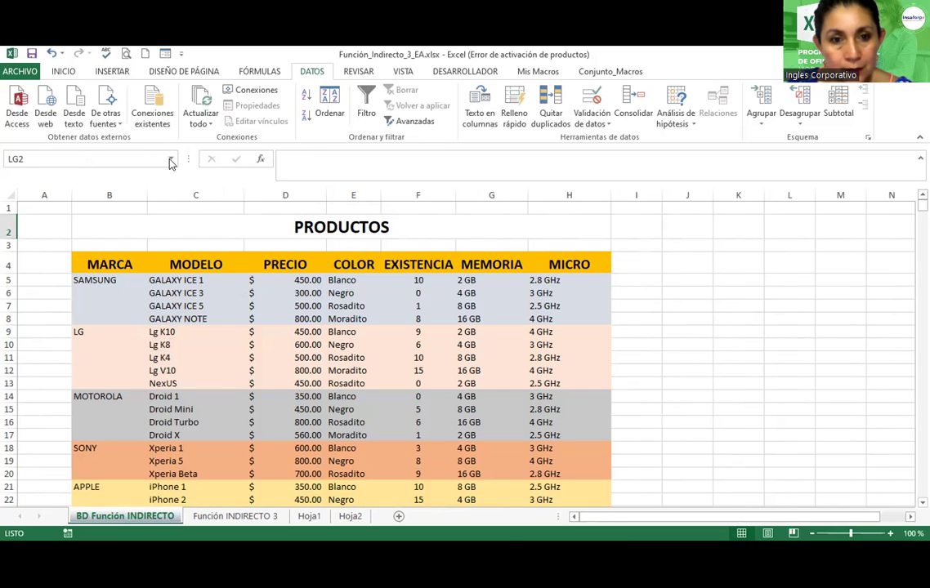
click(169, 161)
click(188, 318)
drag(168, 332, 170, 383)
click(170, 383)
click(64, 159)
click(68, 159)
text(_2)
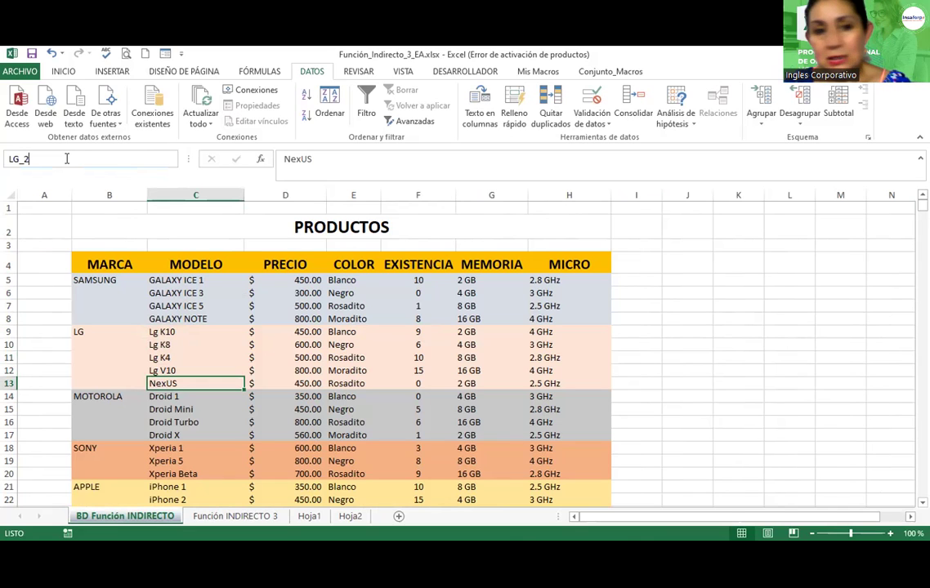
key(Escape)
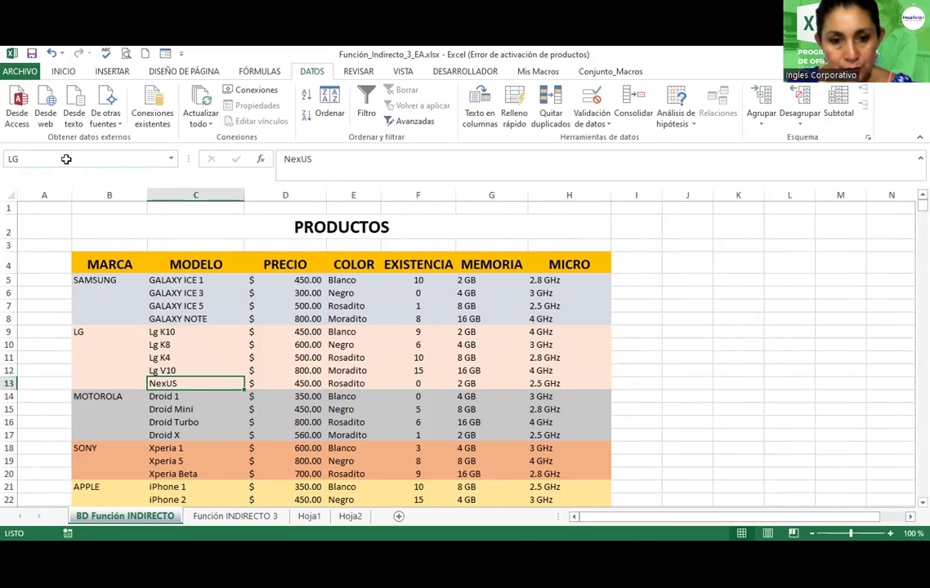
Step: Name the LG model range C9:C13 LG_MODEL
drag(160, 332, 167, 383)
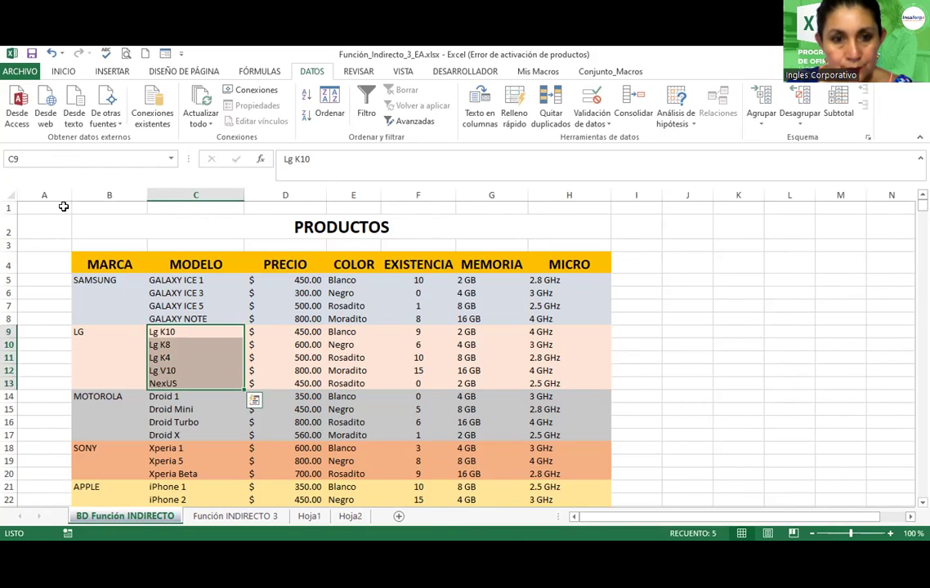
click(61, 160)
text(lg)
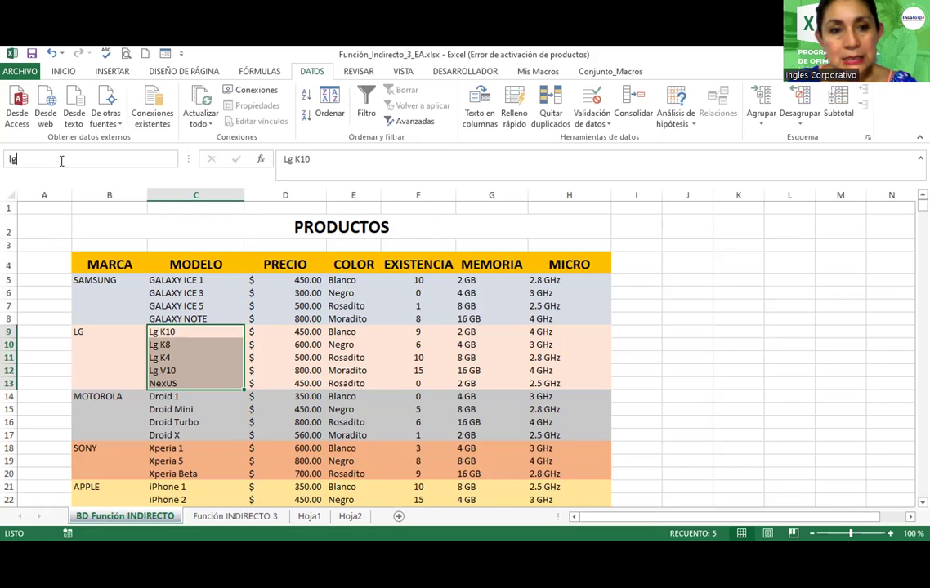
key(BackSpace)
text(LG_)
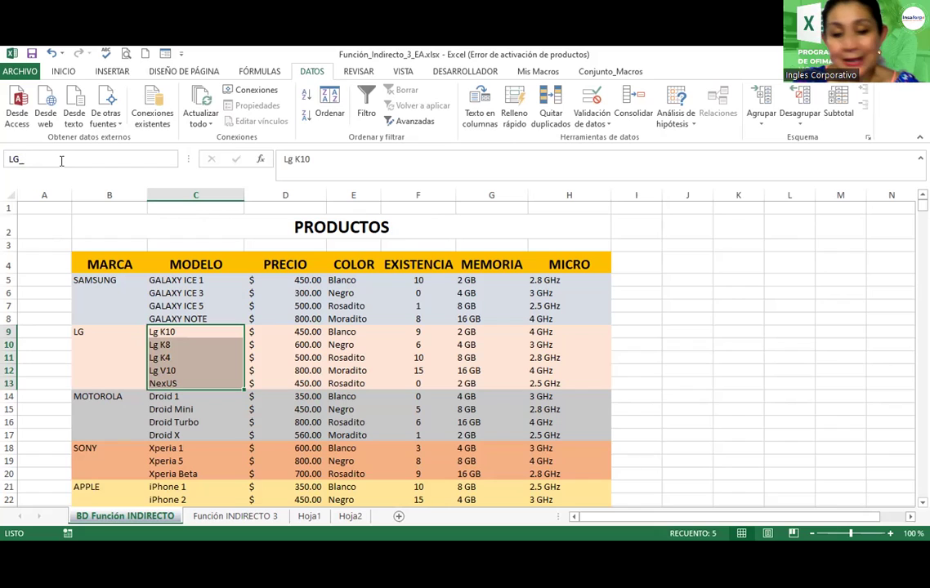
text(MODEL)
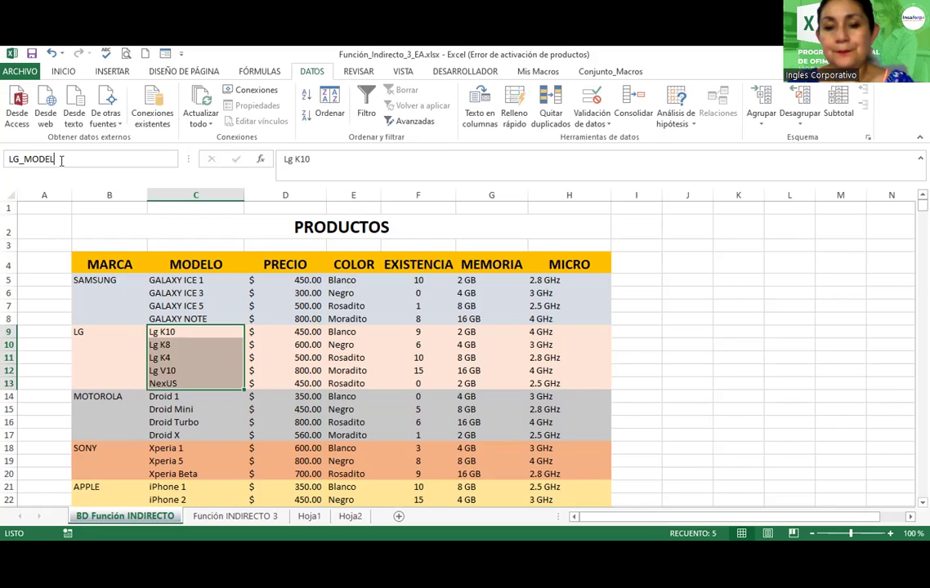
key(Return)
Step: Give the Motorola model range C14:C17 the names MOTO and MOTOROLA
drag(151, 398, 155, 435)
click(33, 160)
text(MOTO)
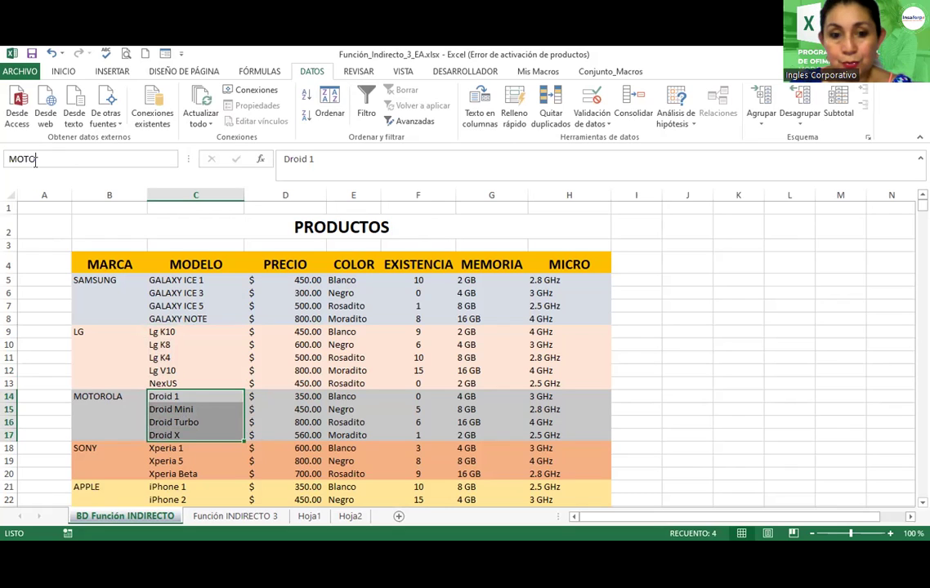
key(Return)
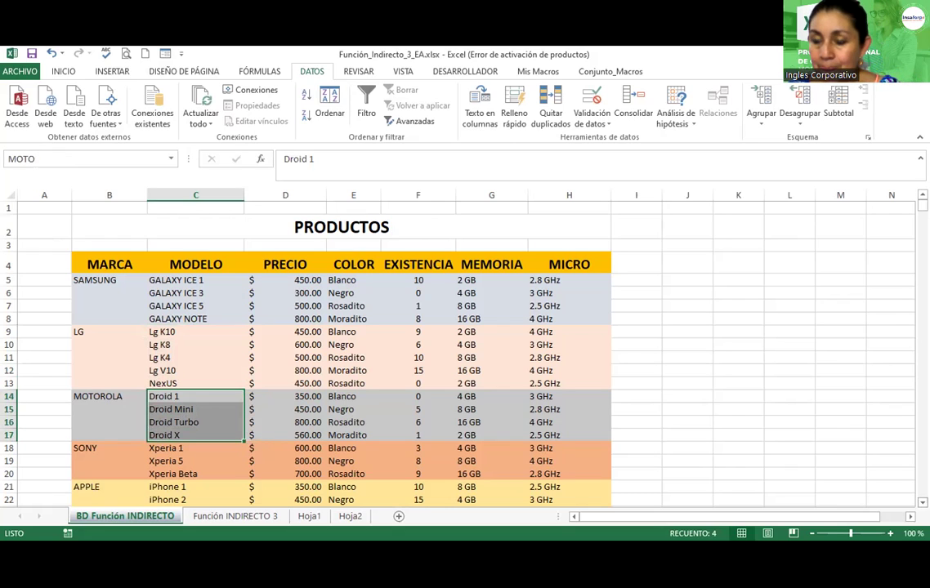
click(47, 160)
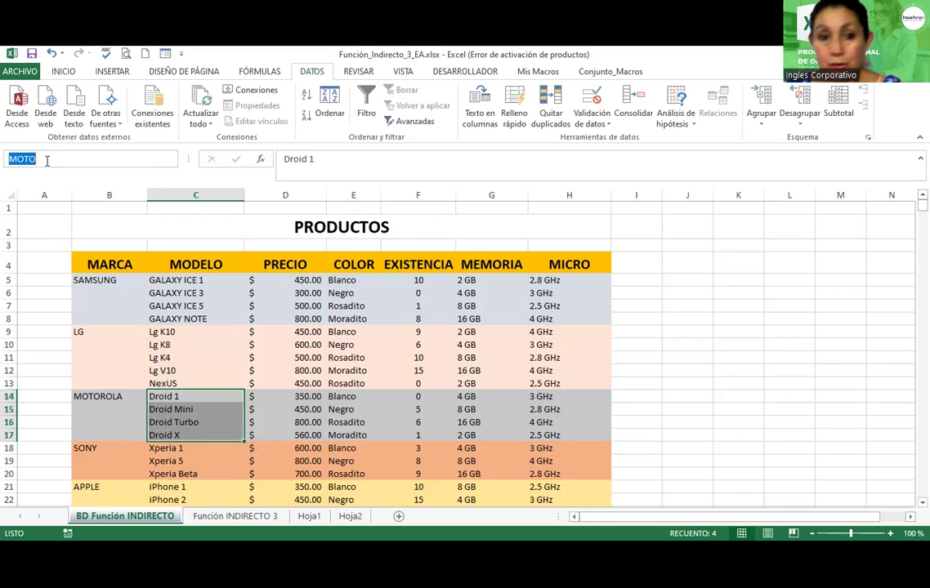
text(MOTOR)
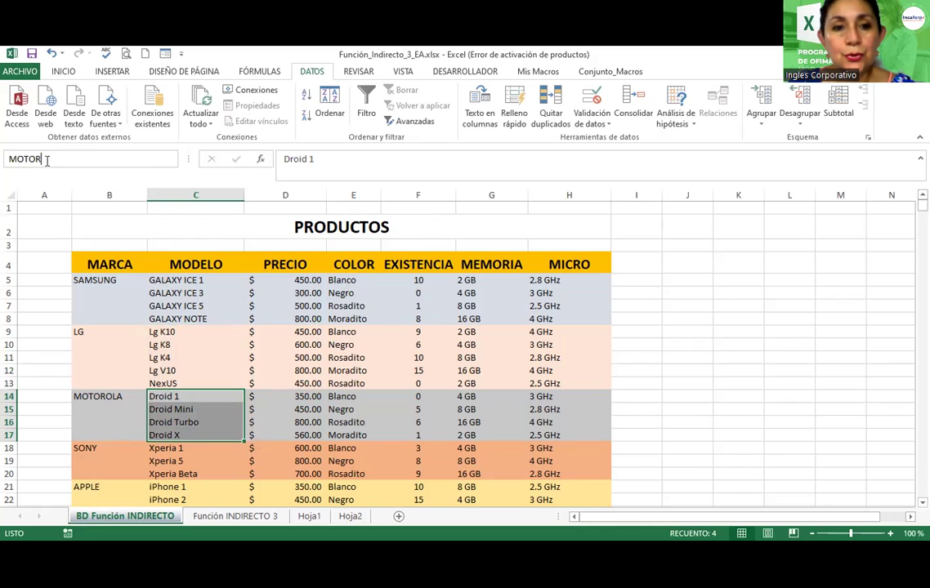
text(OLA)
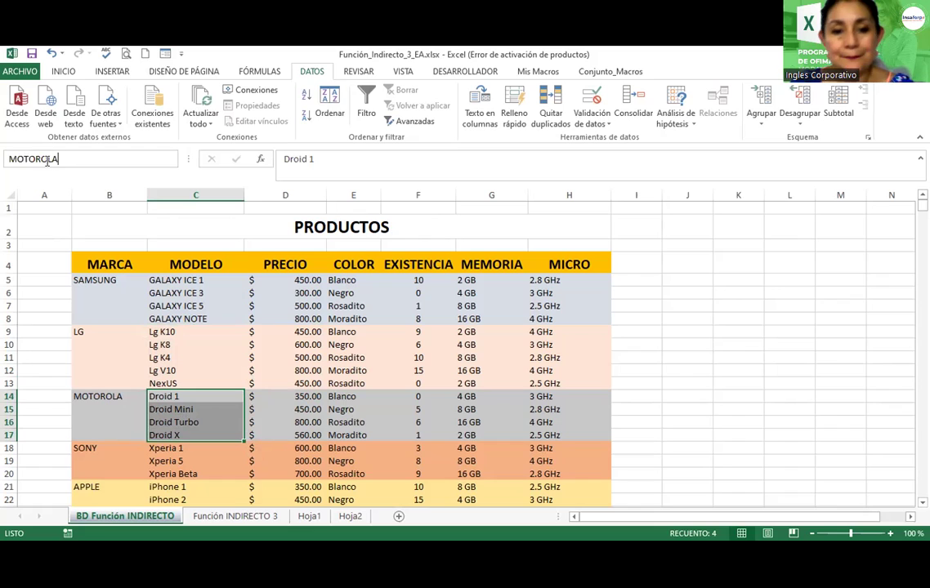
key(Return)
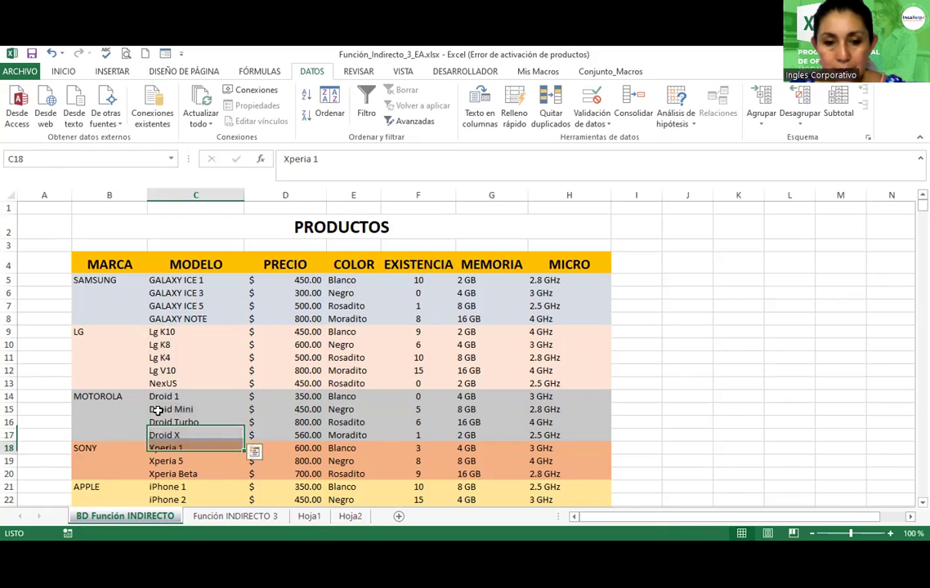
Step: Name the Sony model range C18:C20 SONY
drag(160, 448, 155, 473)
click(59, 160)
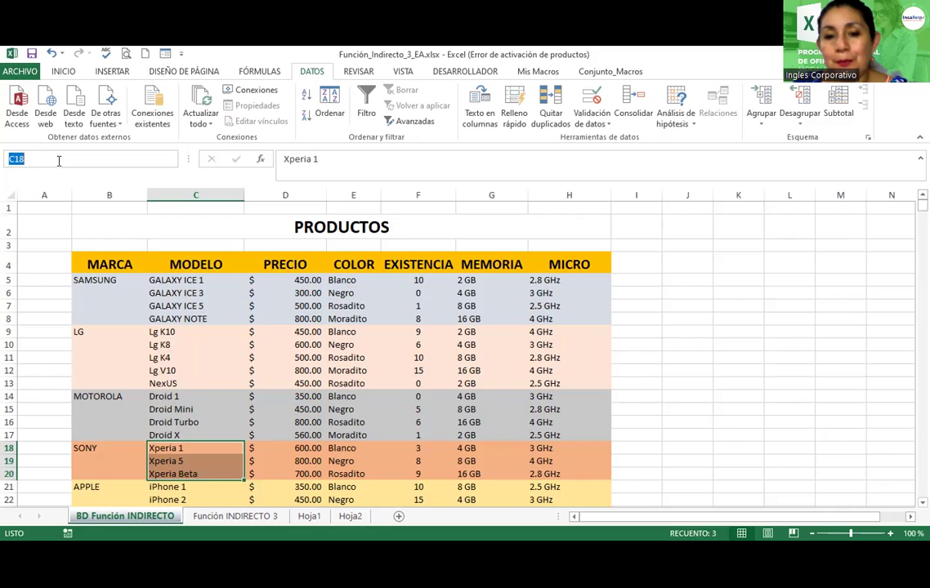
text(SONY)
key(Return)
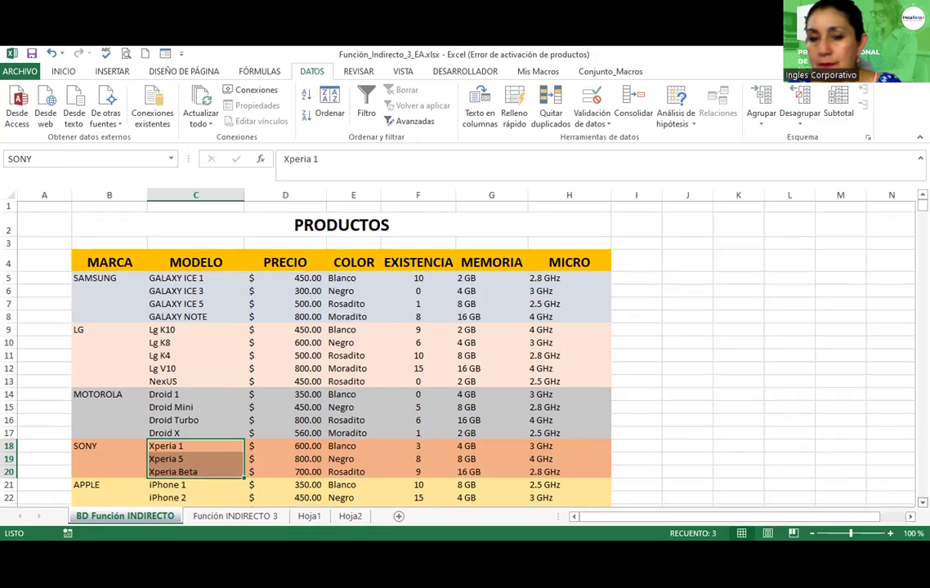
Step: Name the Apple model range C21:C25 APPLE and deselect the range
scroll(821, 447, down, 2)
scroll(821, 447, down, 1)
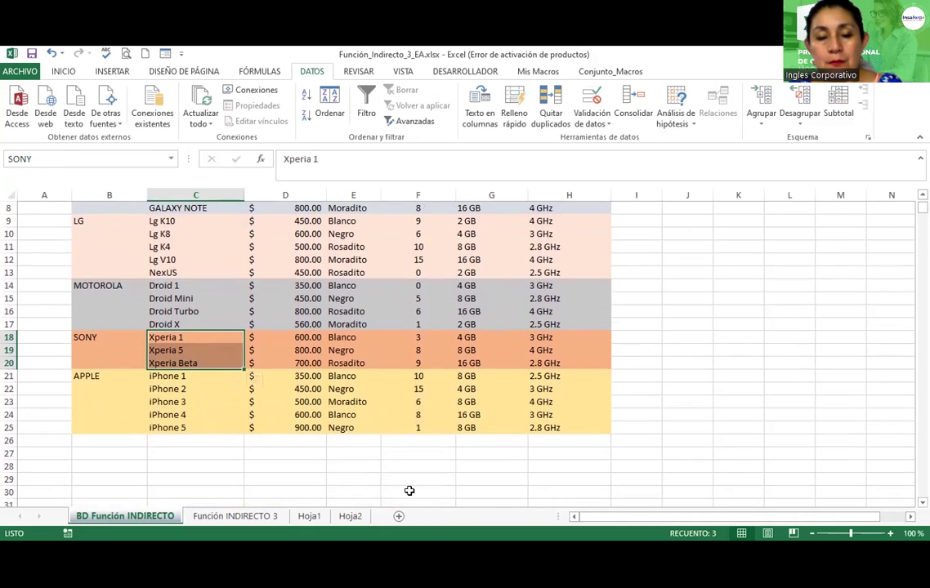
drag(164, 376, 167, 403)
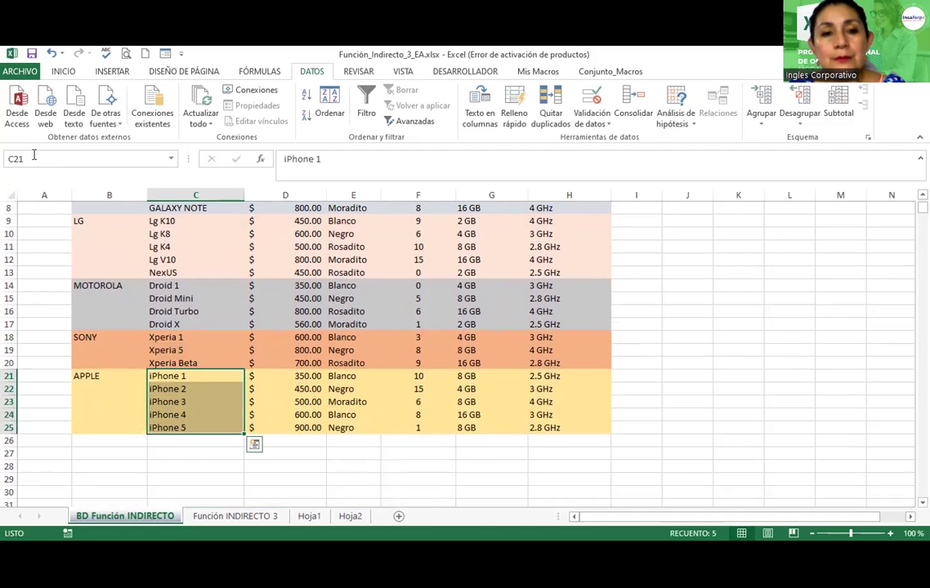
click(34, 157)
text(APPLE)
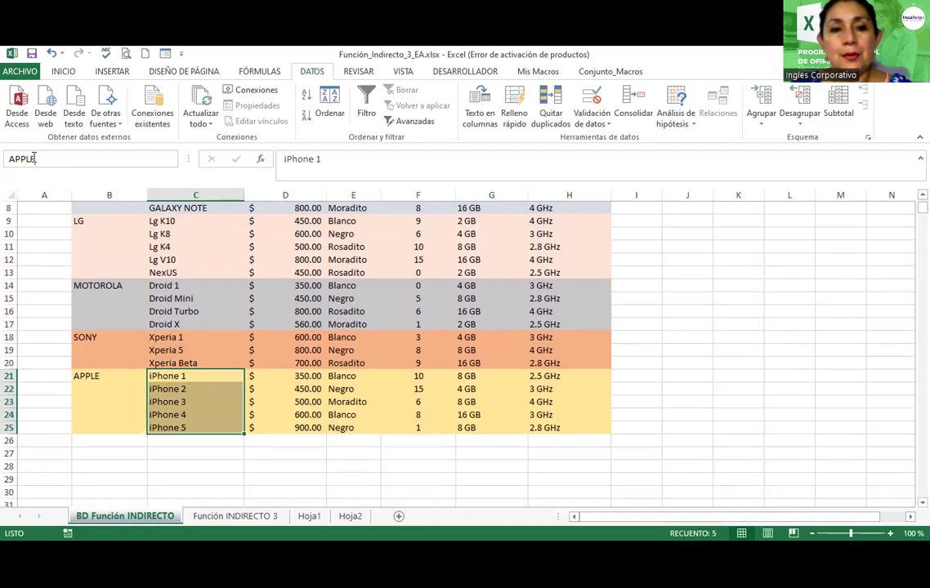
key(Return)
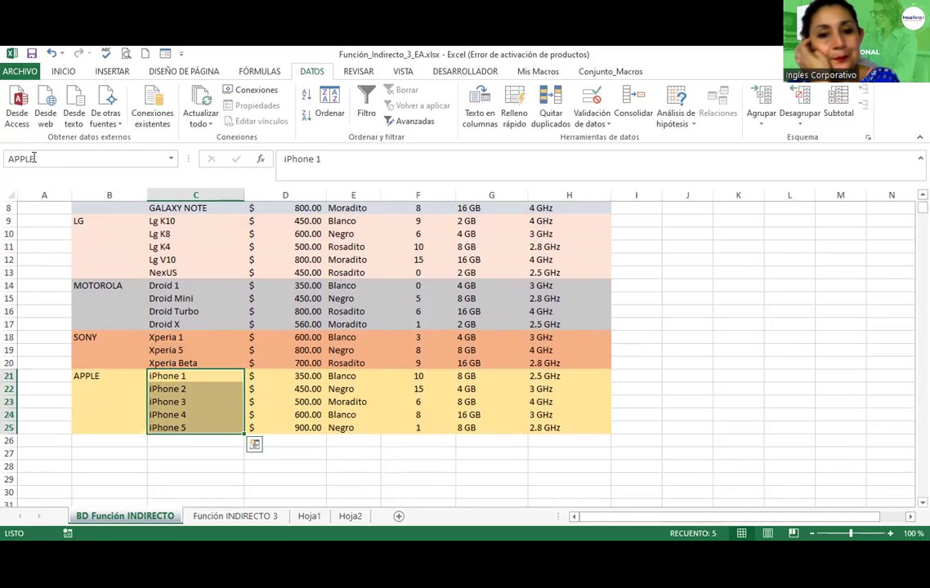
click(155, 454)
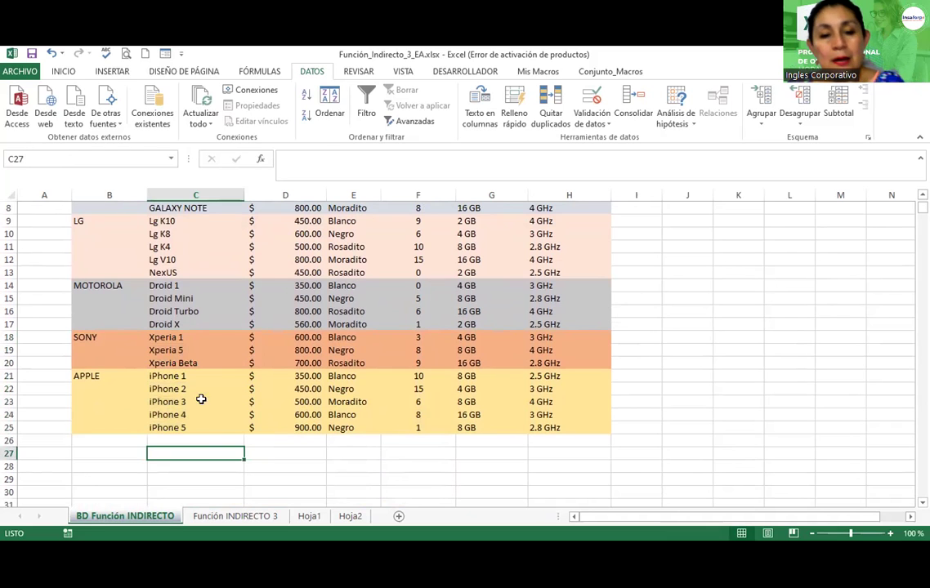
Step: On the Función INDIRECTO 3 sheet, restrict cell D9 to a validation list with the source =INDIRECTO($D$7)
click(235, 517)
click(229, 345)
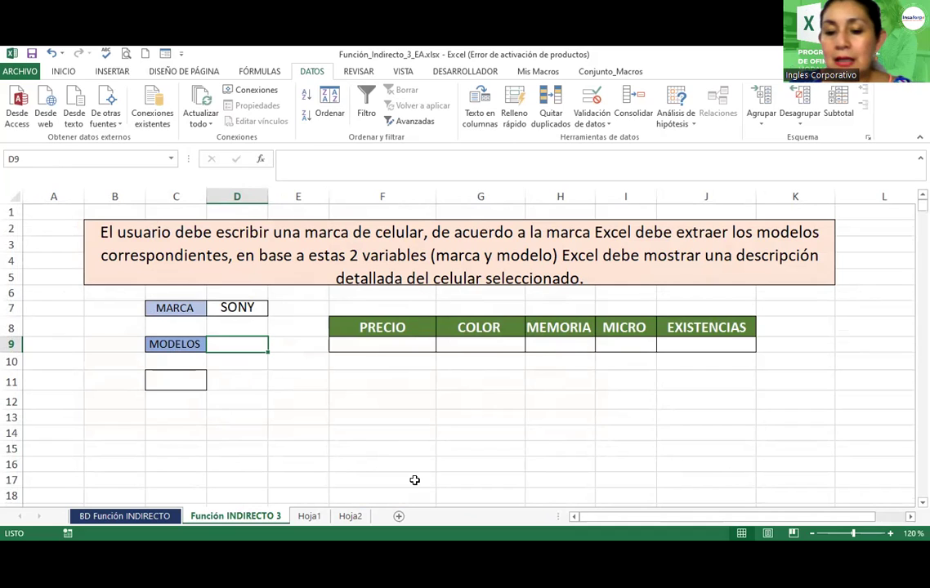
click(593, 106)
key(alt+Down)
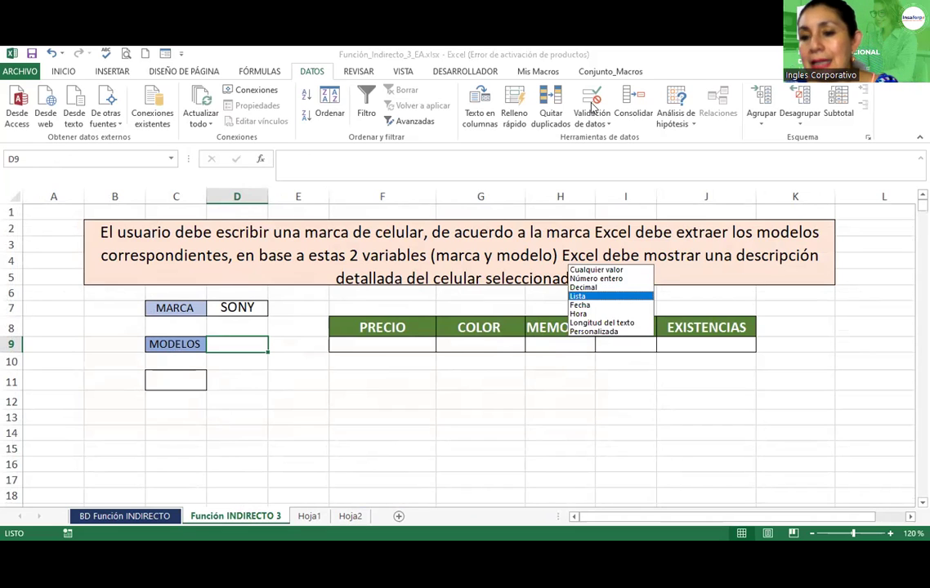
key(Return)
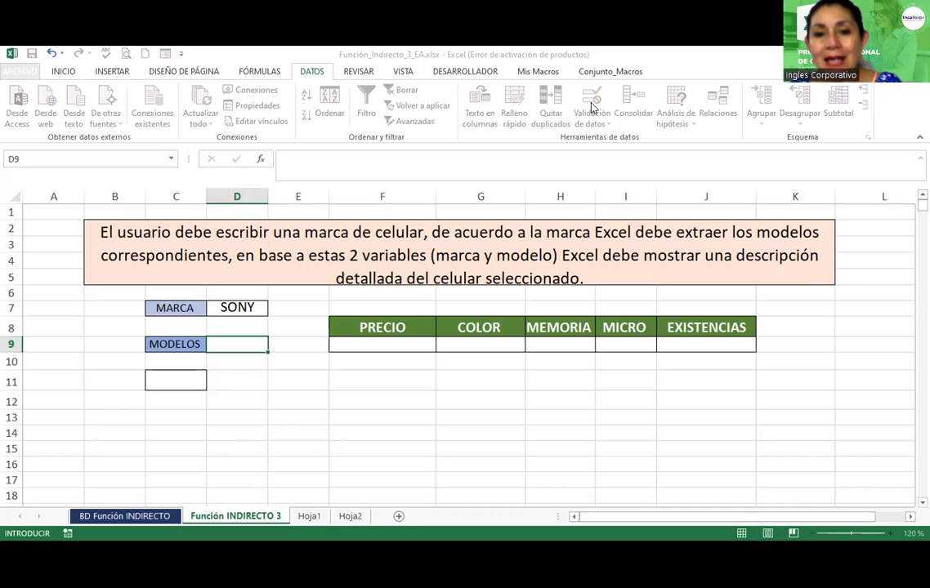
click(243, 305)
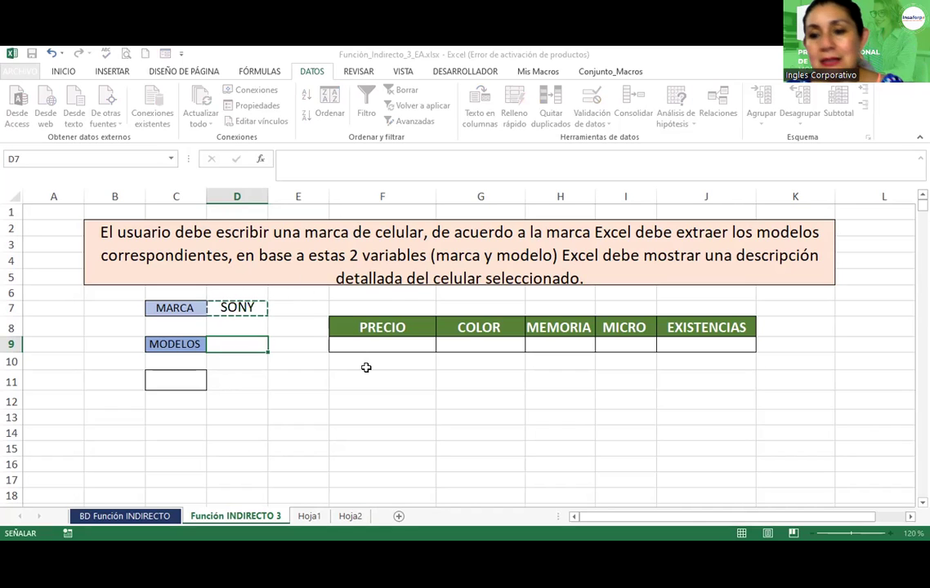
text())
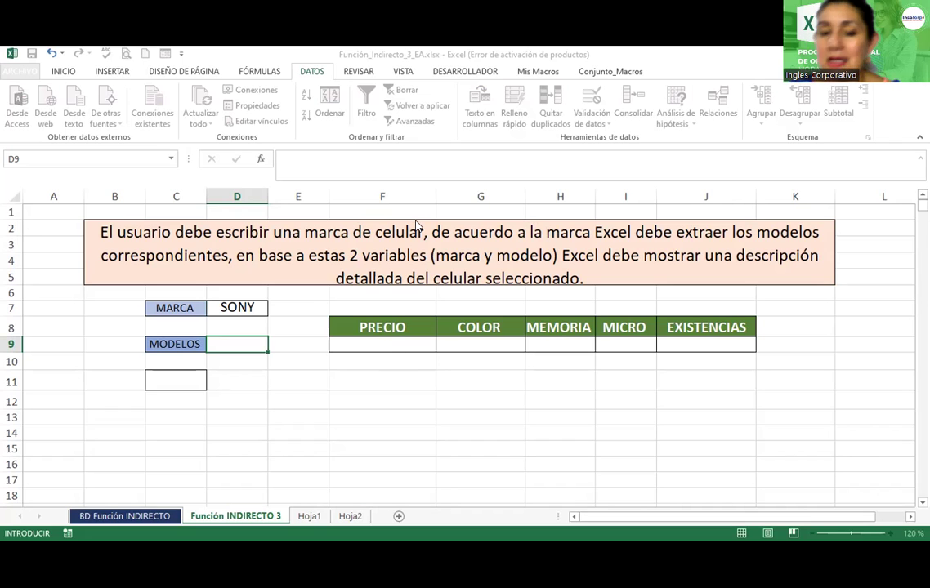
key(alt+d)
key(v)
key(v)
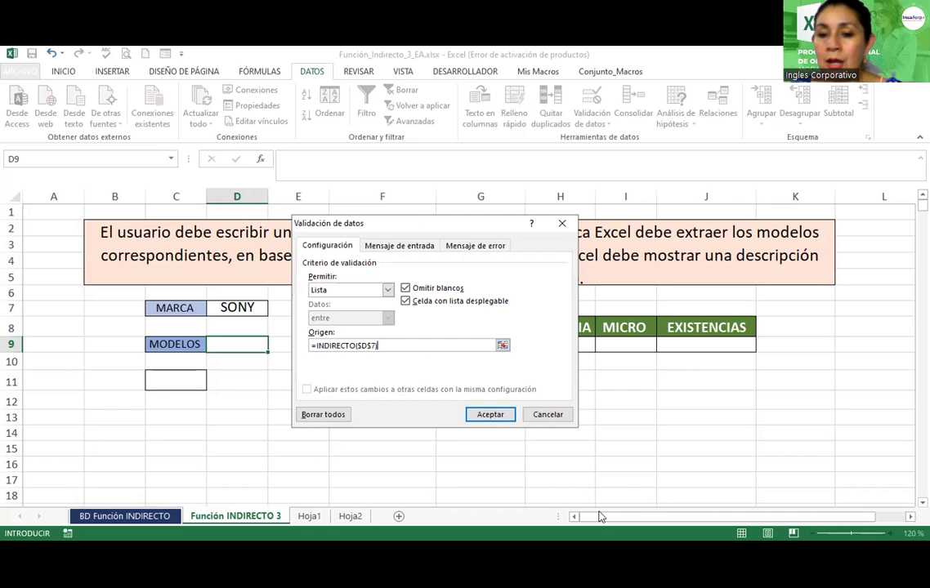
click(491, 415)
Step: Open the model list in D9 for the SONY brand and compare it with the Sony models on the BD Función INDIRECTO sheet
click(272, 346)
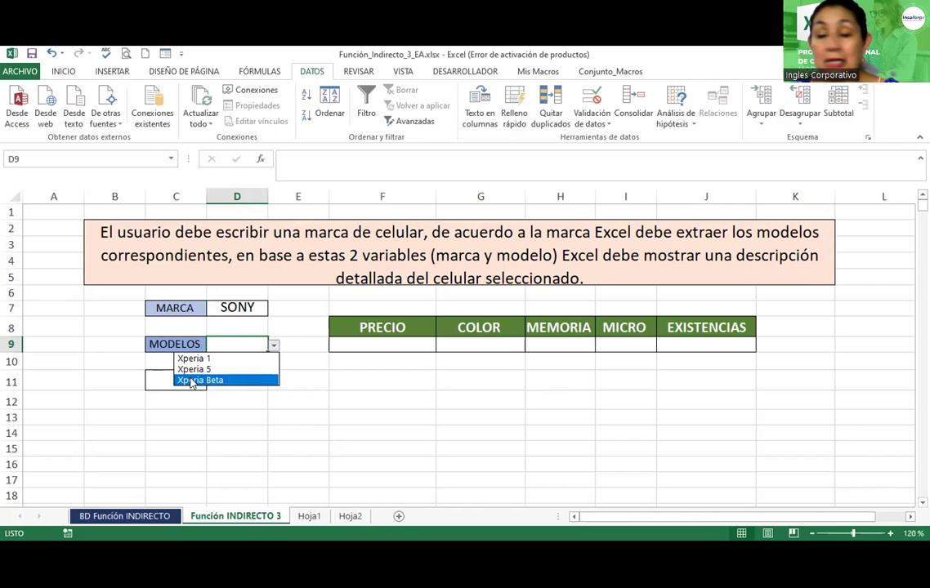
key(Escape)
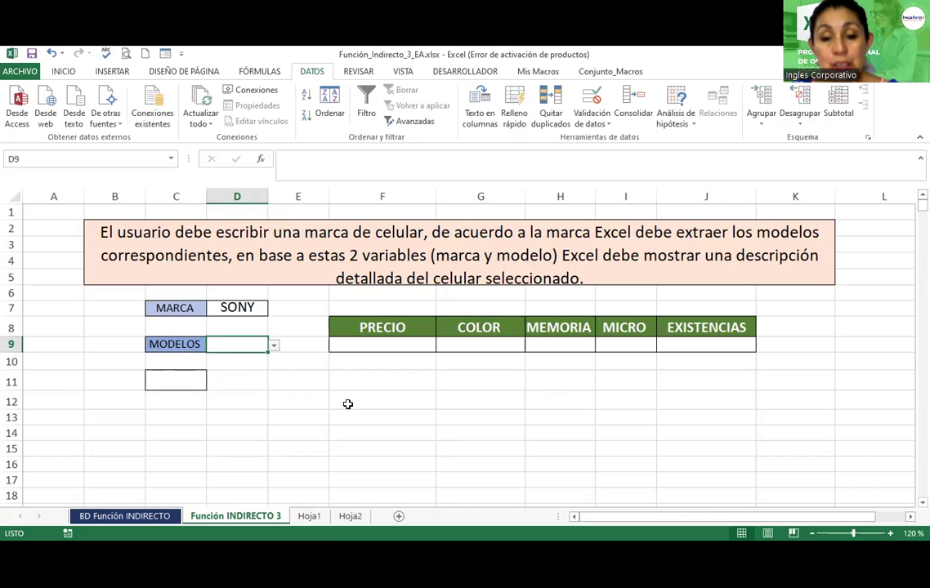
click(143, 516)
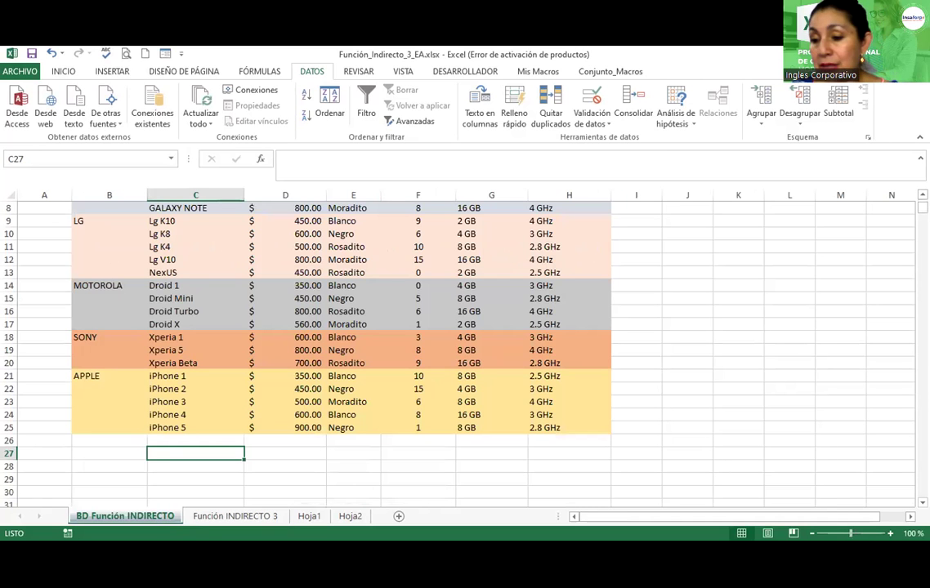
click(891, 534)
click(891, 534)
click(891, 534)
click(891, 534)
click(891, 534)
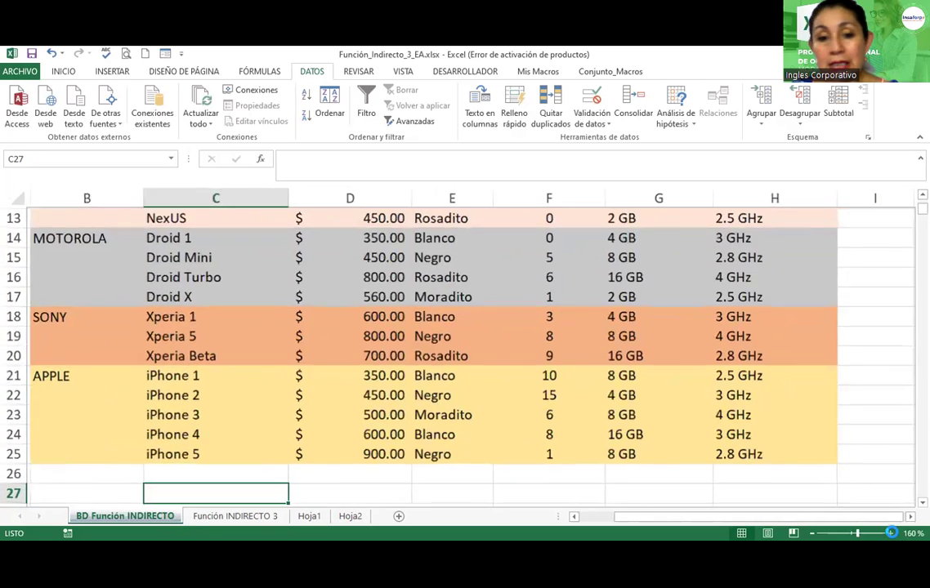
click(891, 533)
click(891, 534)
click(891, 533)
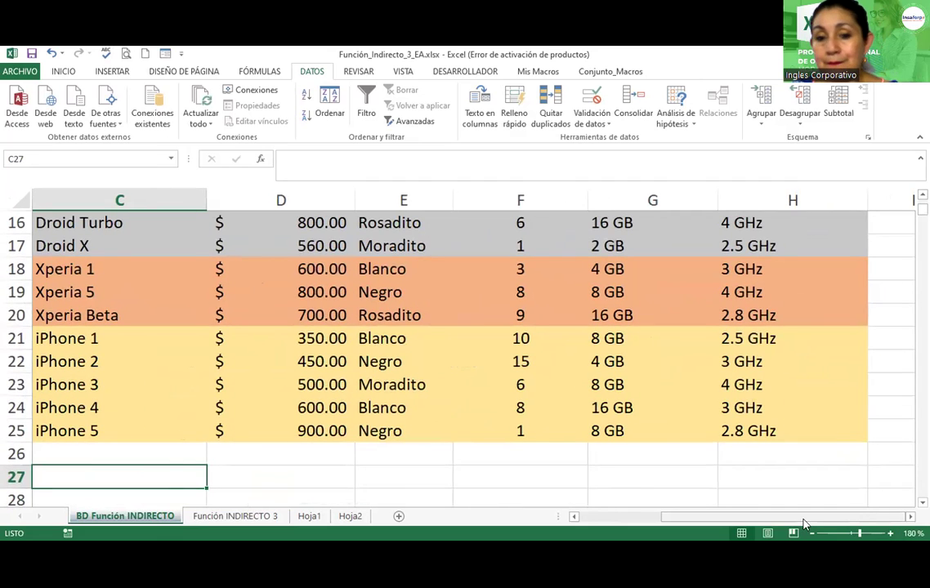
click(575, 517)
click(575, 517)
click(575, 516)
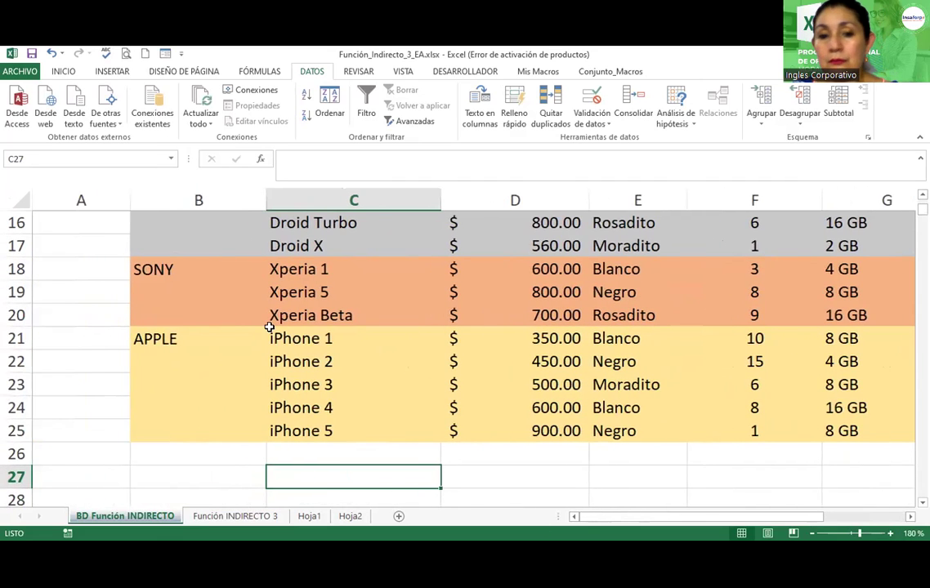
click(269, 295)
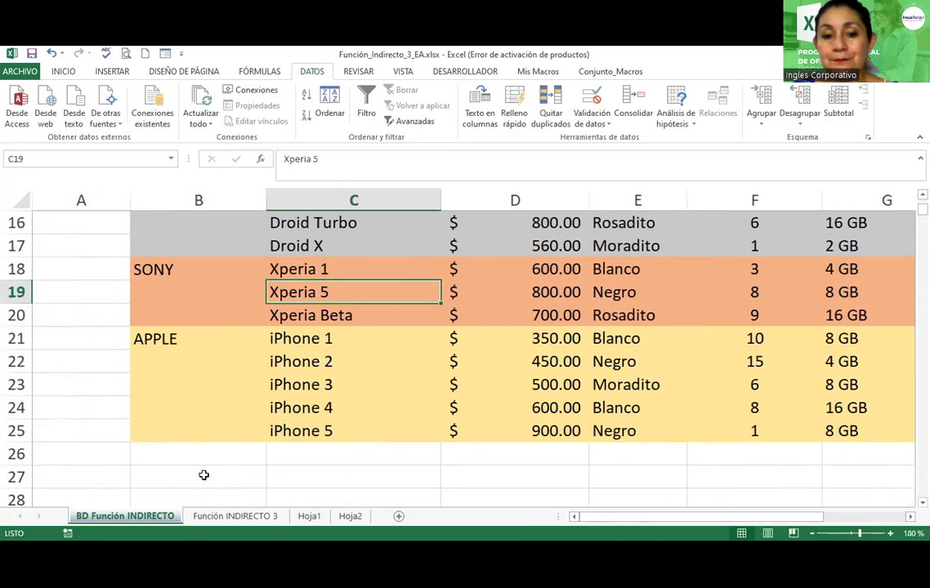
Step: Set the brand in D7 to MOTOROLA and check the model list in D9 against the Motorola rows of the database sheet
click(229, 517)
click(237, 306)
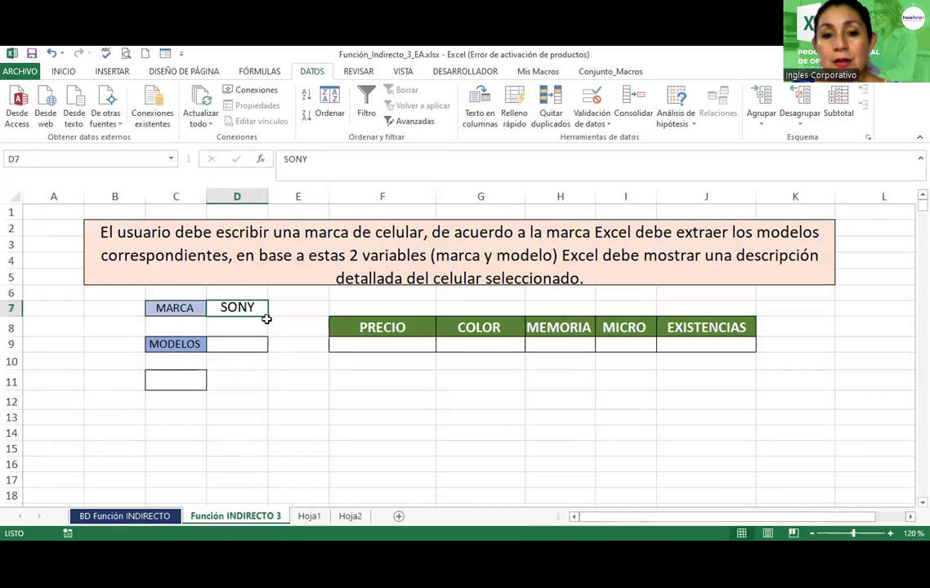
text(MOTOROLA)
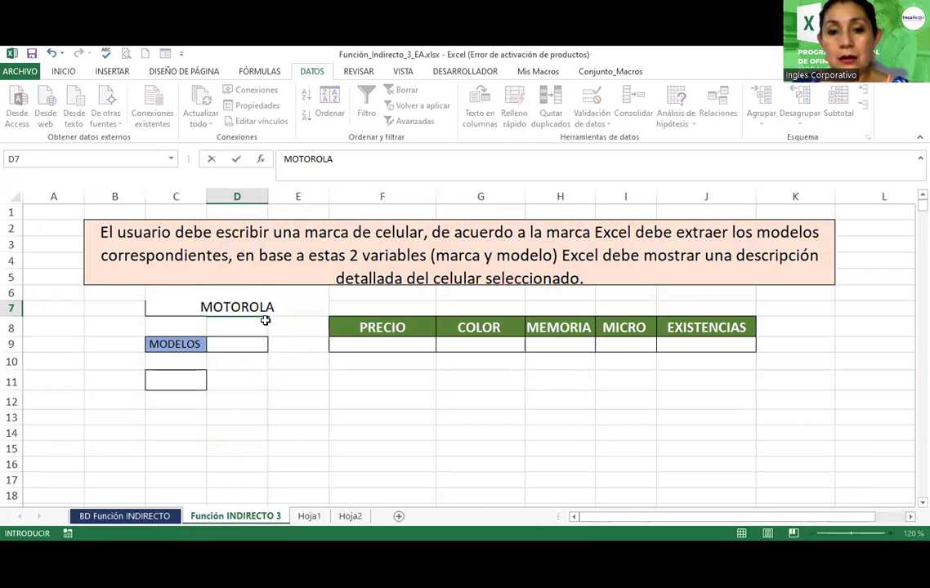
key(Return)
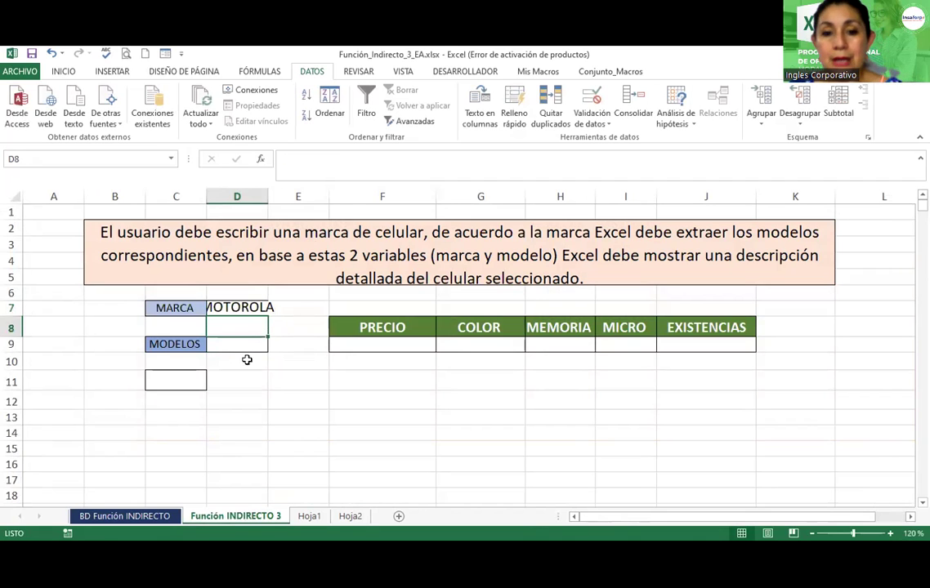
click(259, 346)
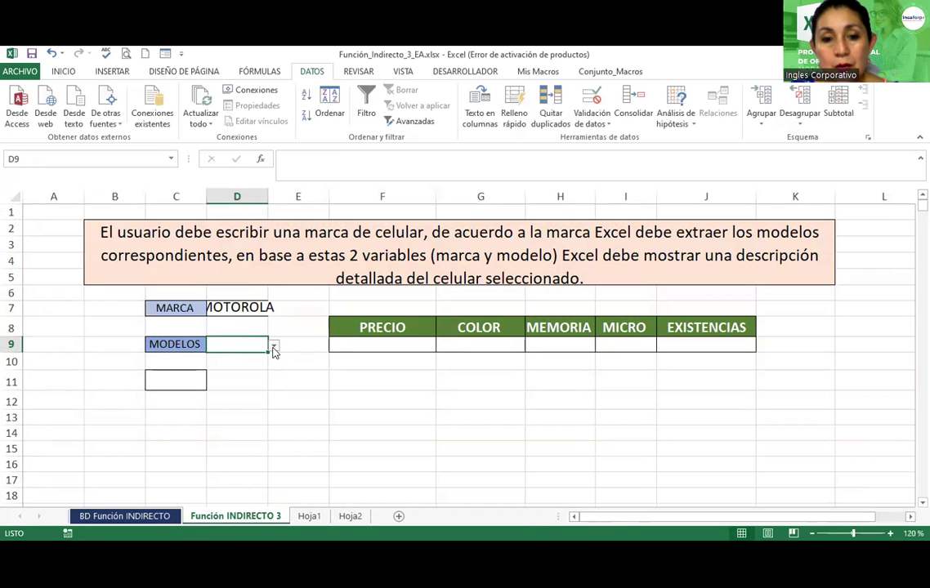
click(273, 346)
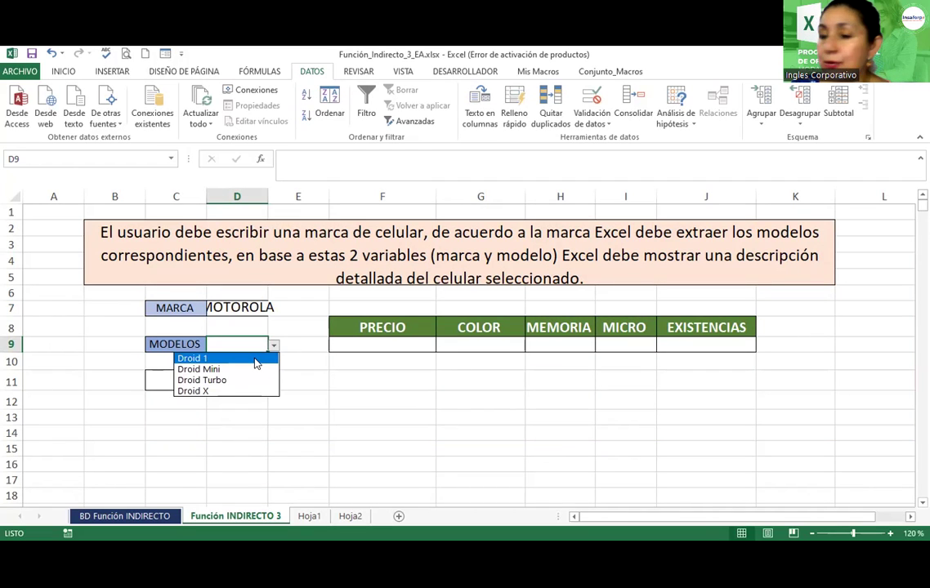
key(Escape)
click(131, 516)
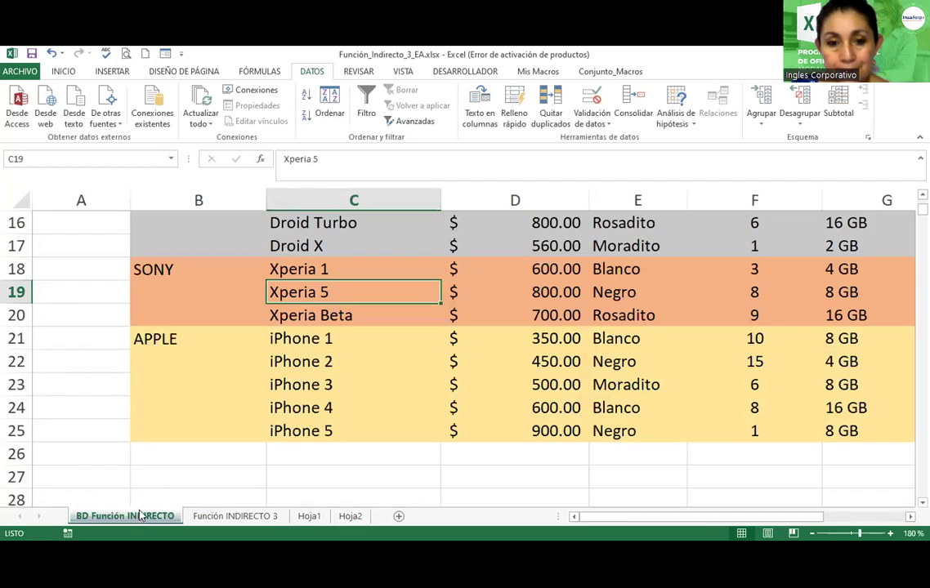
scroll(341, 303, up, 2)
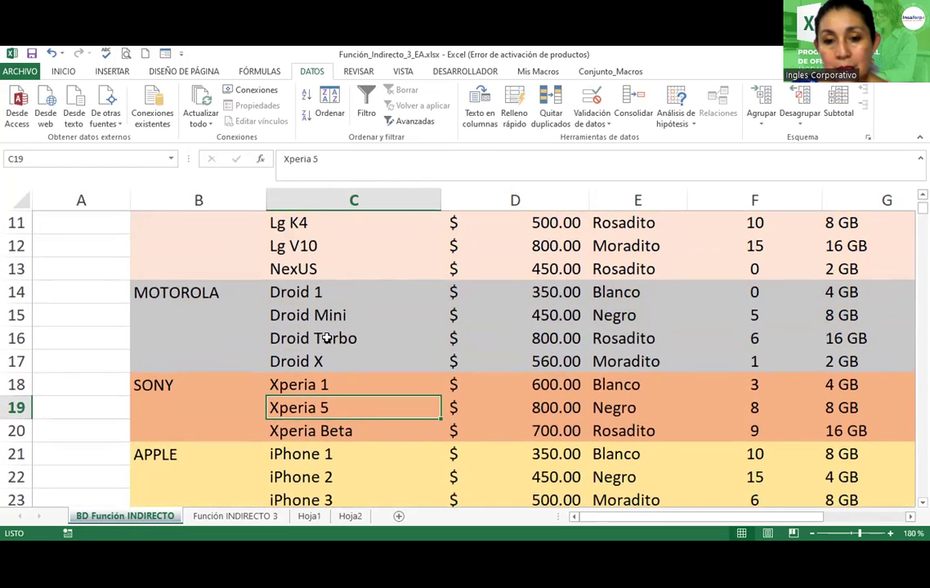
click(236, 516)
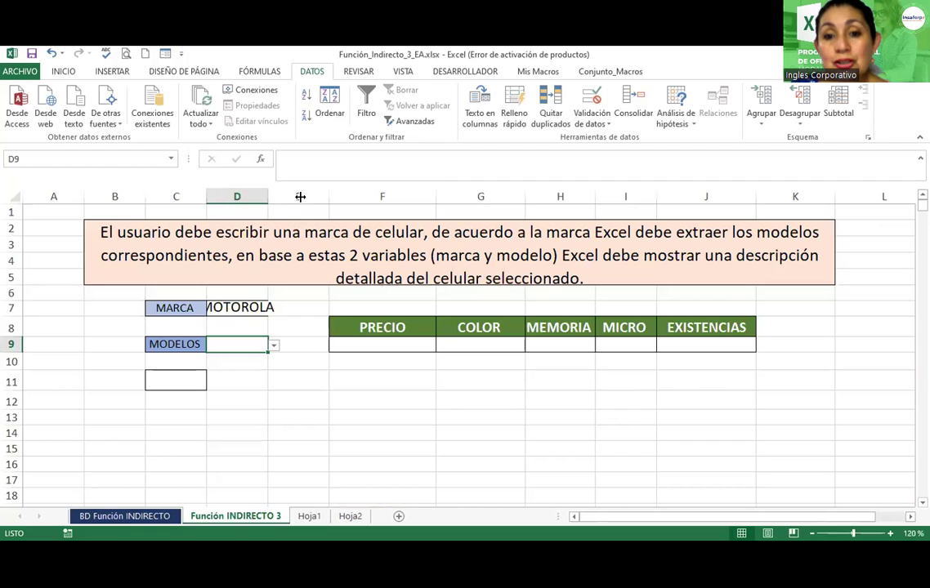
Step: Widen column D to fit the brand name, and format D9 with a dark orange fill and D7 in bold
double_click(268, 196)
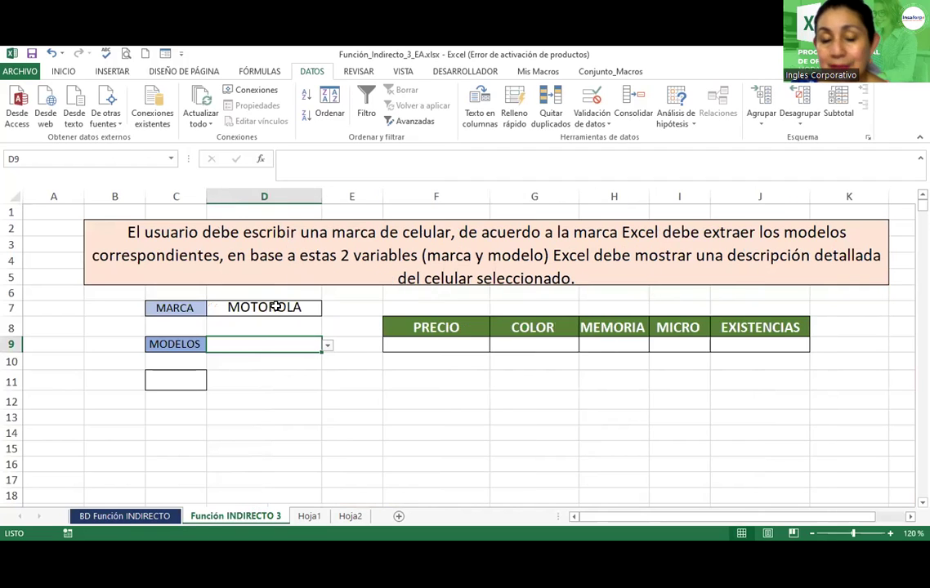
click(65, 72)
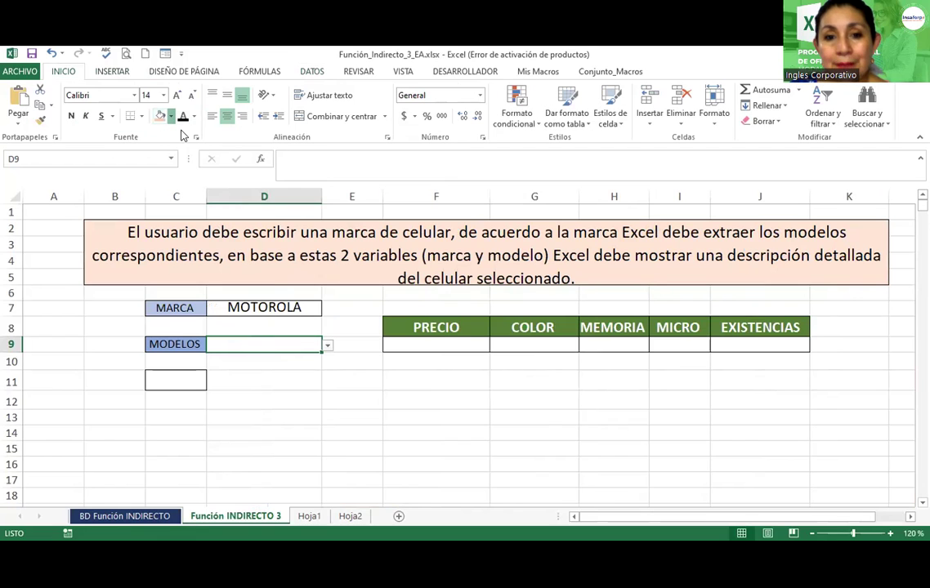
click(171, 116)
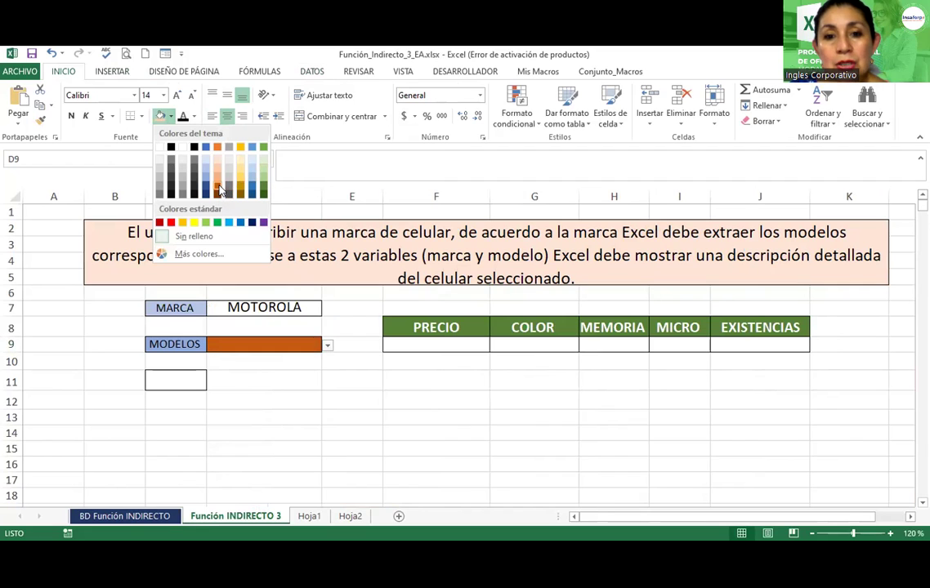
click(258, 306)
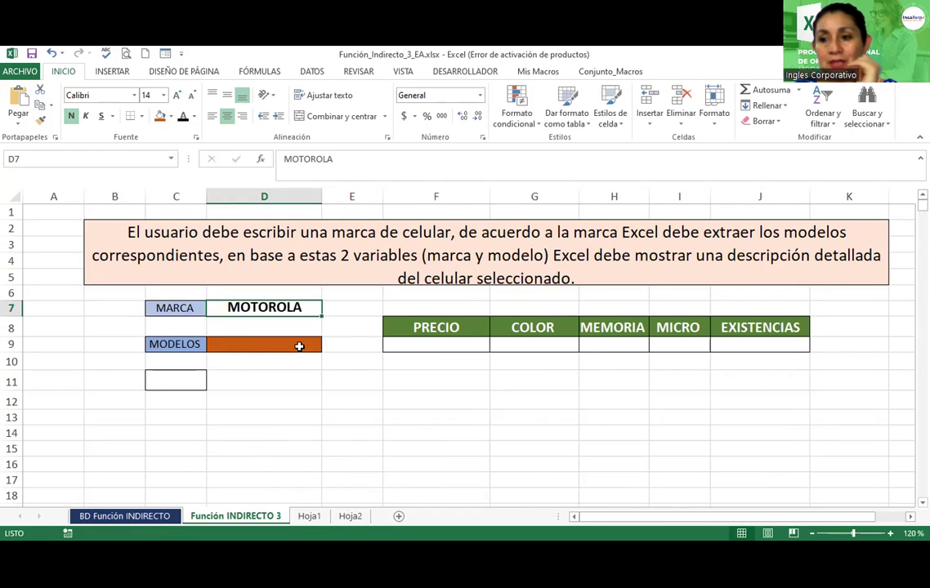
Step: Review the brands on the database sheet, set the brand in D7 to Lg and check the model list in D9
click(122, 516)
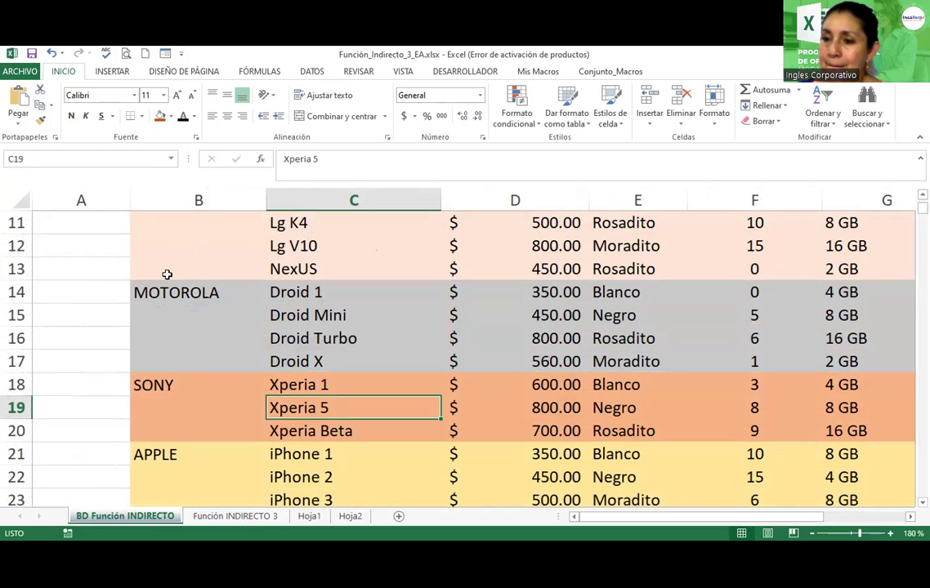
click(235, 515)
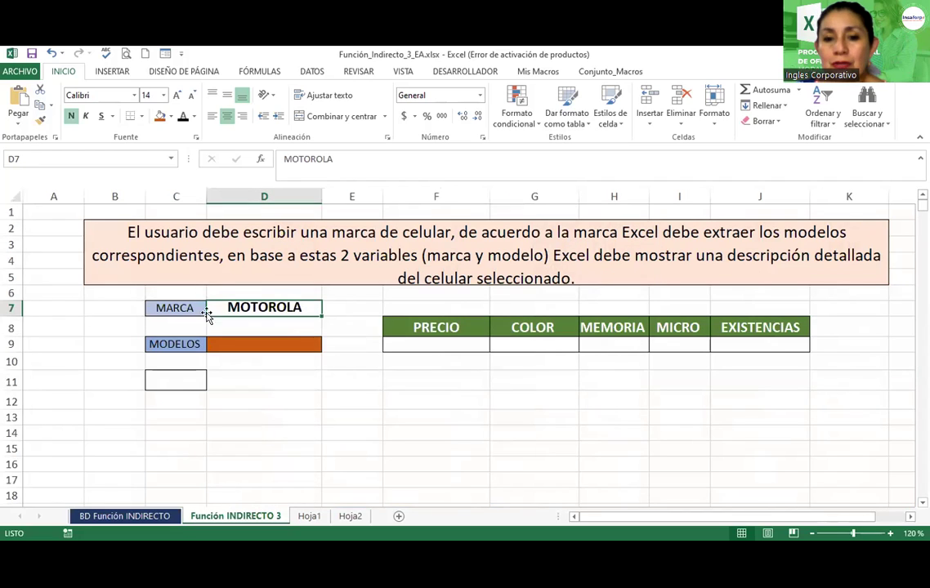
click(228, 343)
click(302, 310)
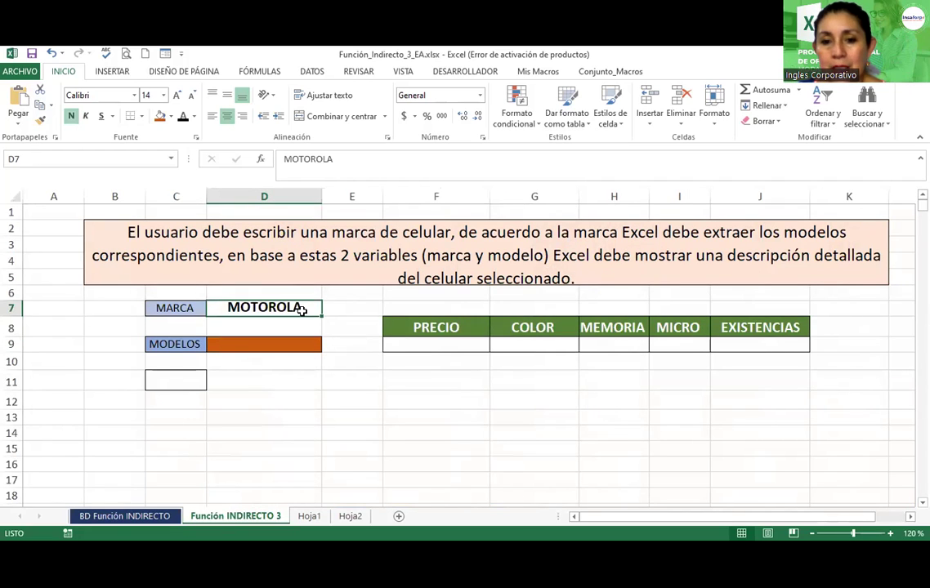
text(Lg)
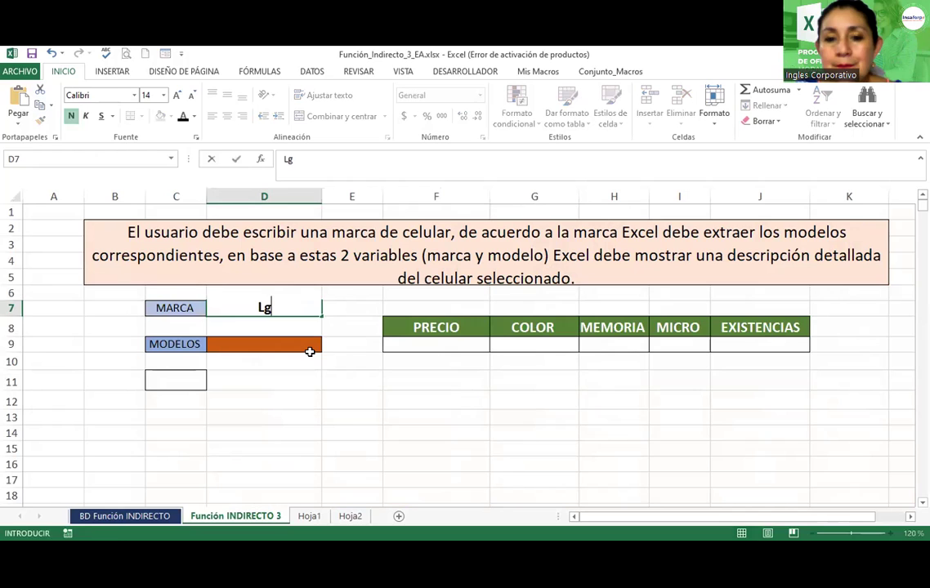
key(Return)
click(282, 341)
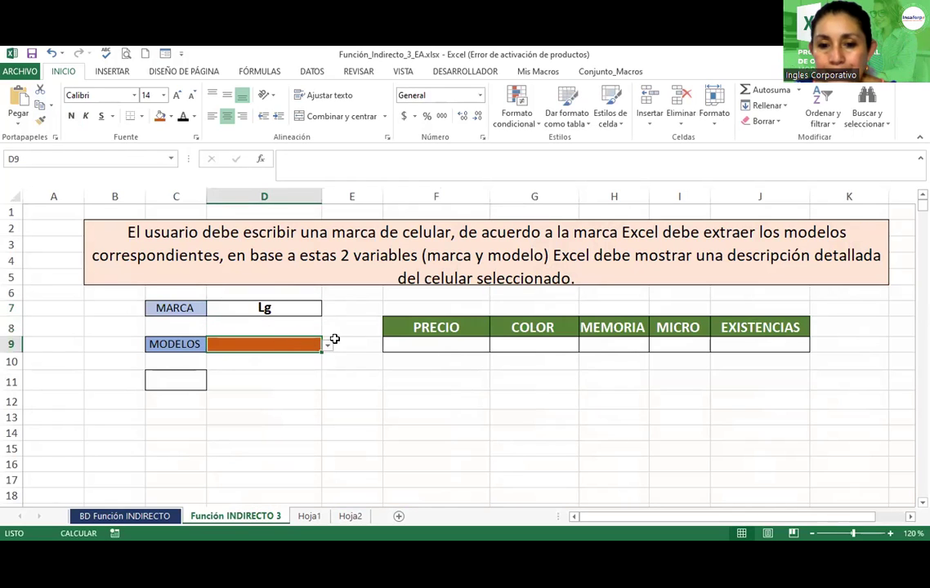
click(327, 347)
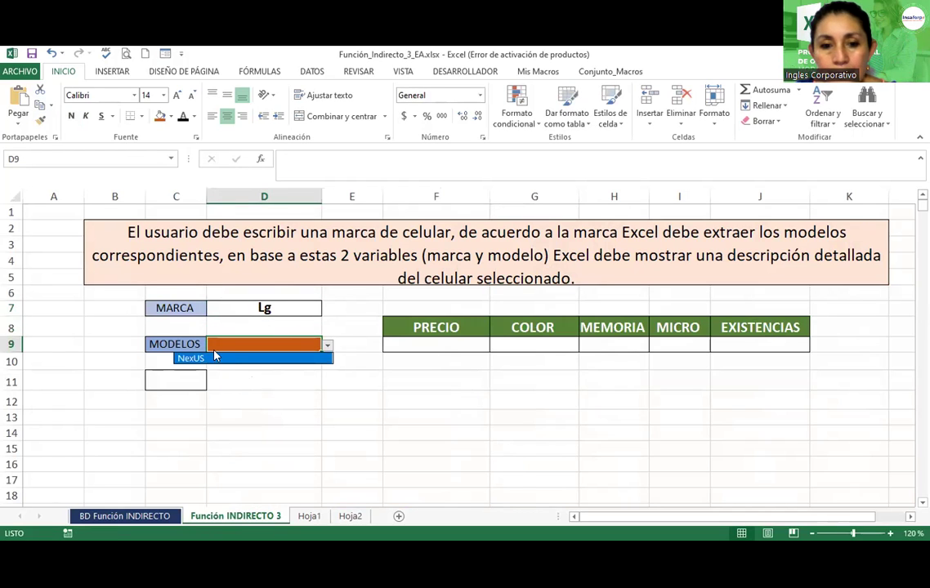
key(Escape)
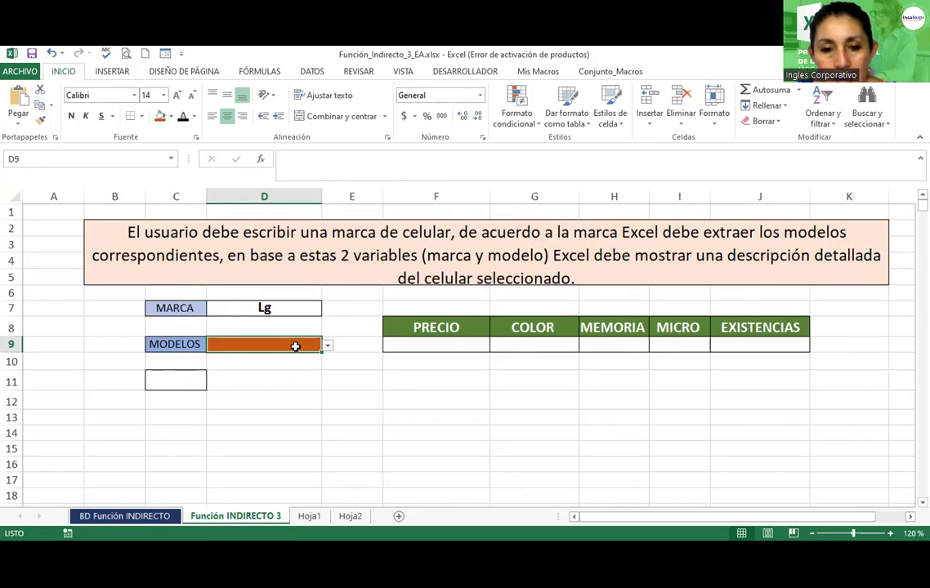
Step: Set the brand in D7 to LG and choose NexUS as the model in D9
click(298, 310)
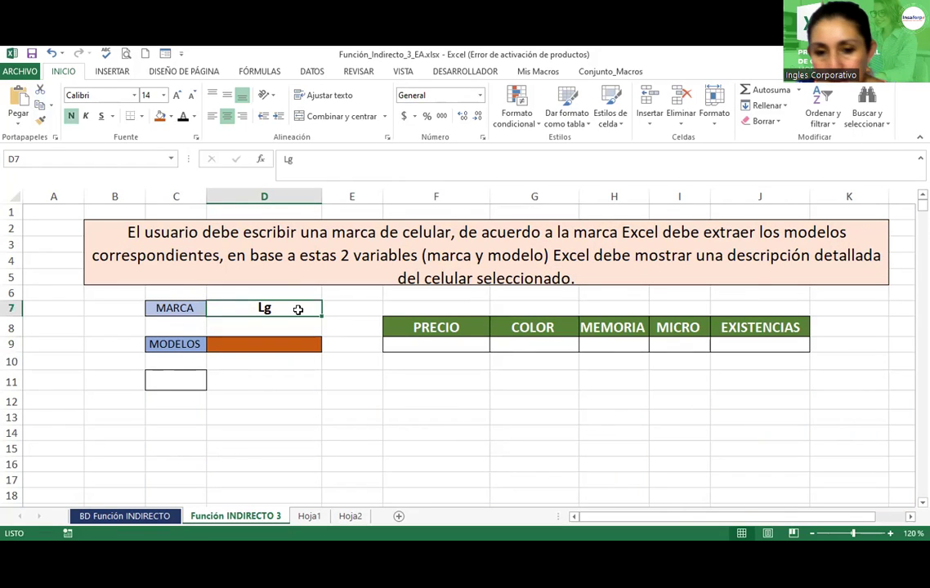
text(LG)
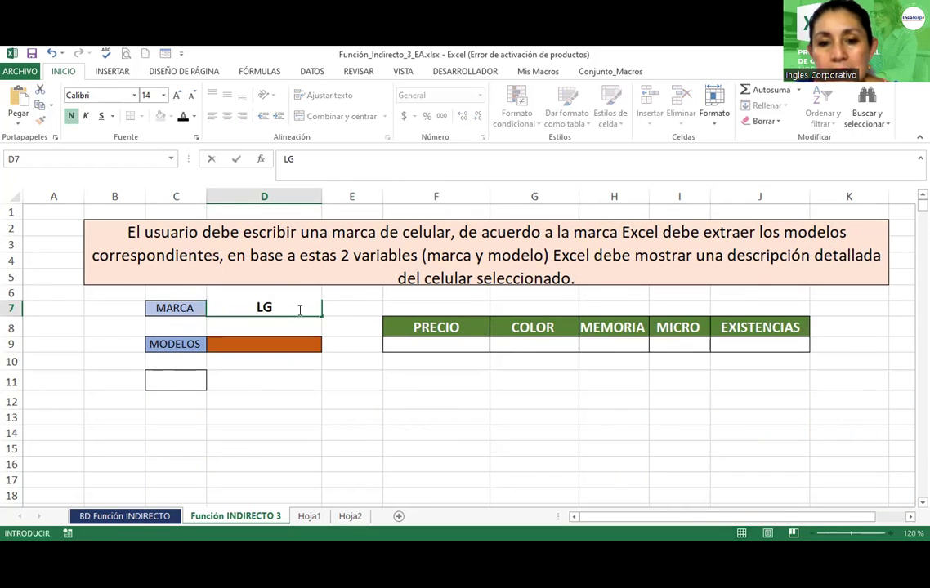
key(Return)
click(327, 345)
click(287, 354)
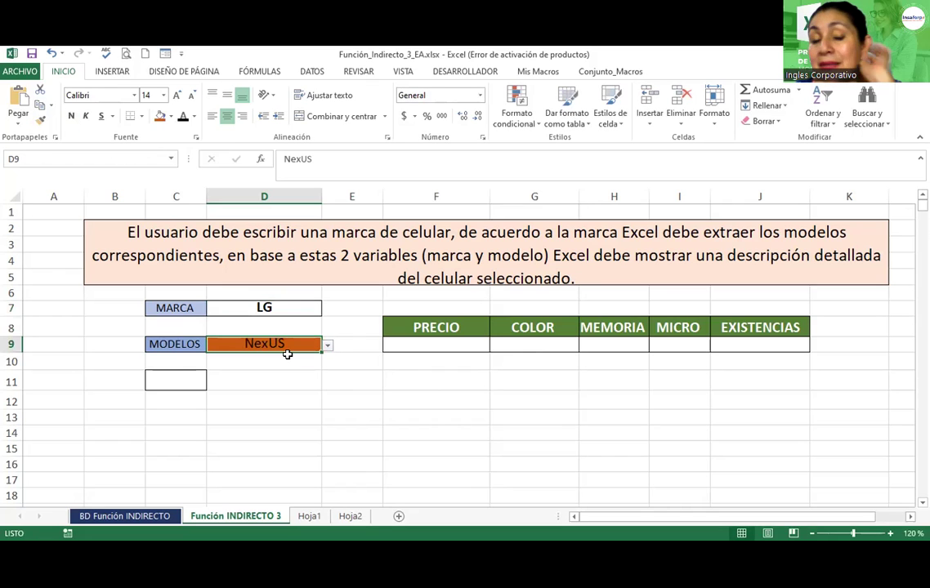
Step: Set the brand in D7 to LG_MODEL
click(297, 309)
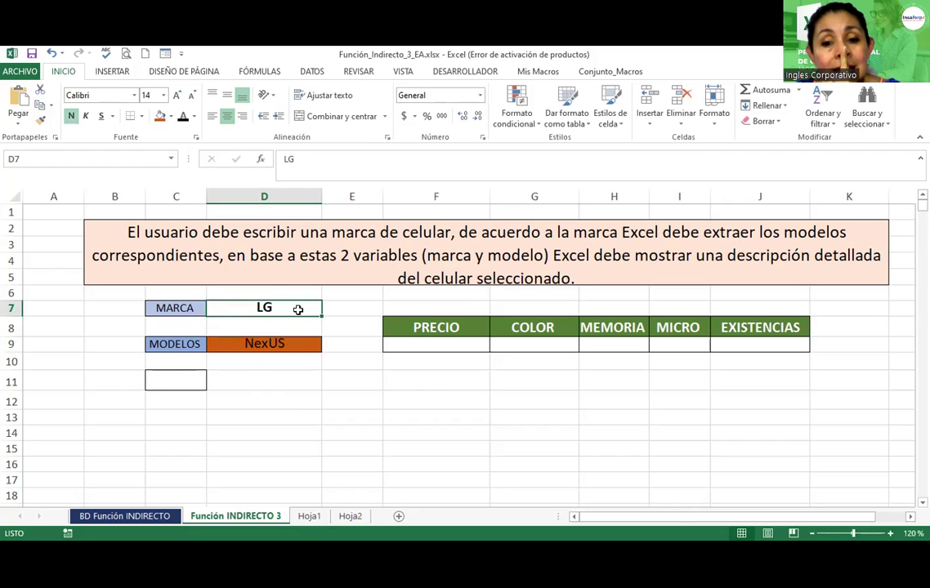
double_click(298, 309)
text(_)
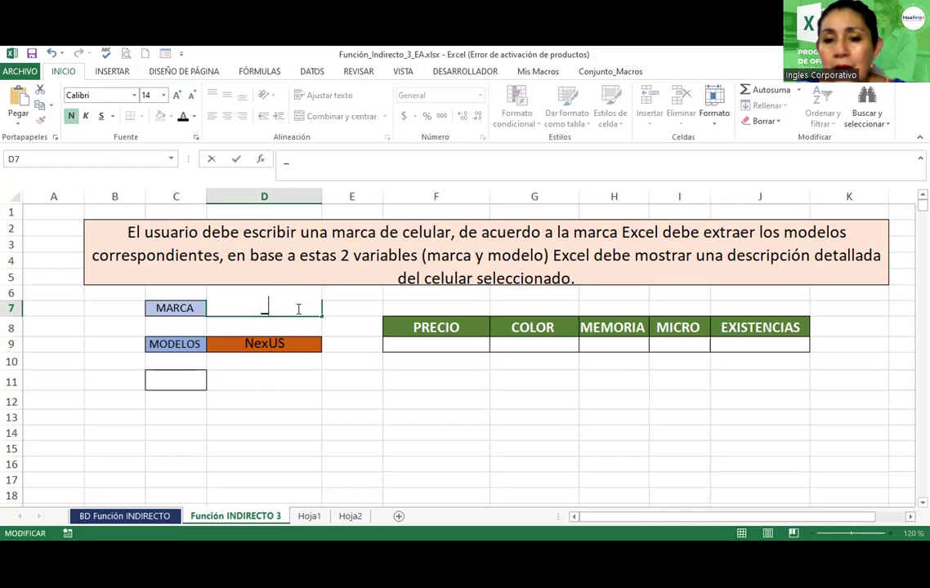
text(MODEL)
key(Return)
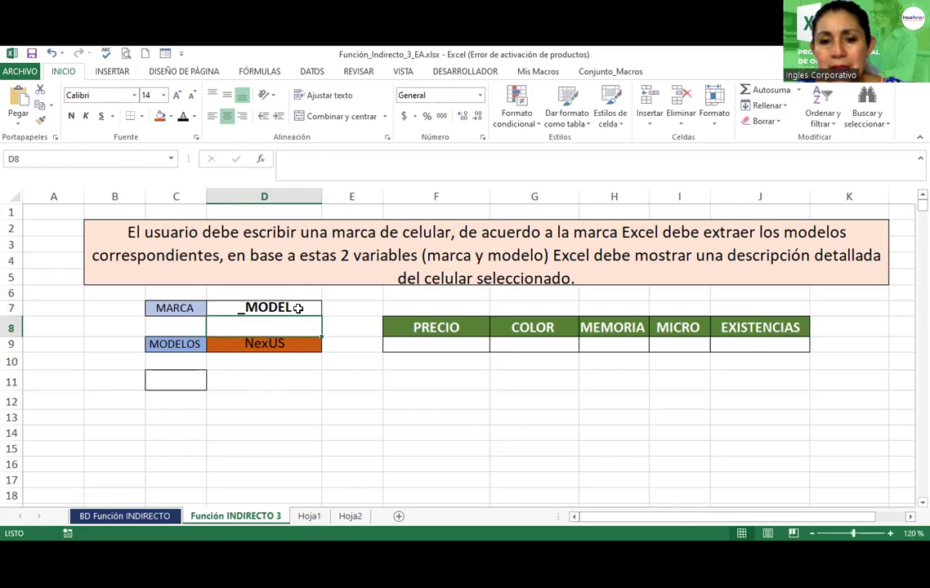
double_click(298, 310)
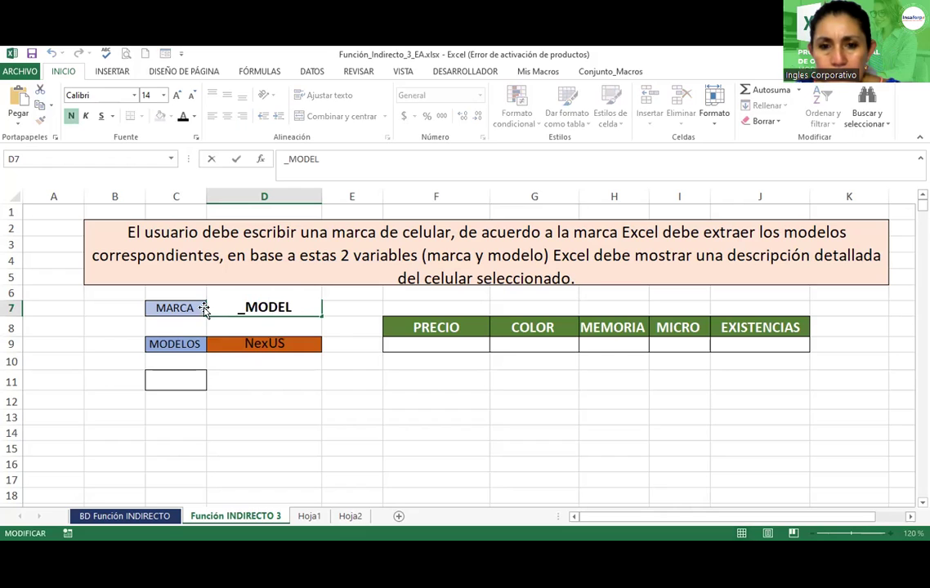
click(237, 308)
text(lg)
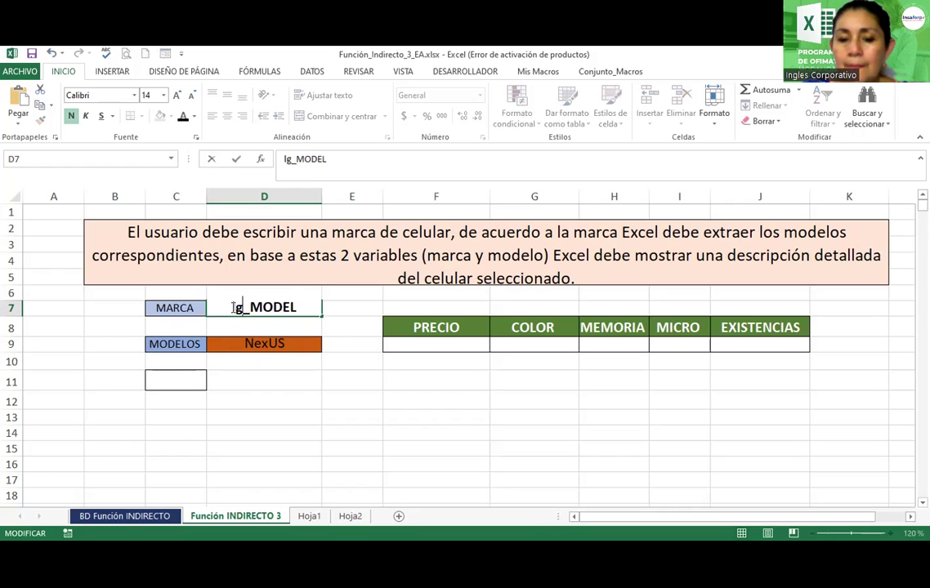
key(BackSpace)
key(BackSpace)
text(LG)
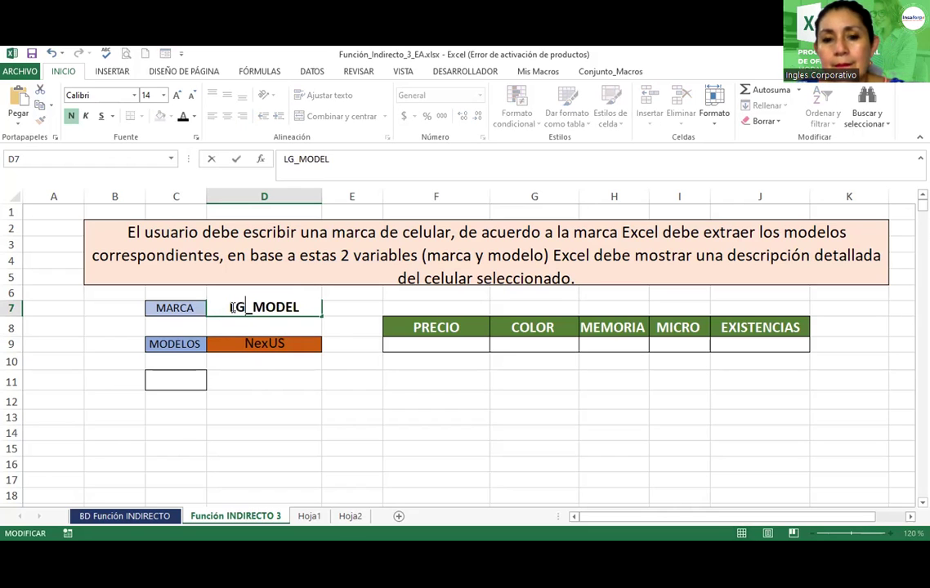
key(Return)
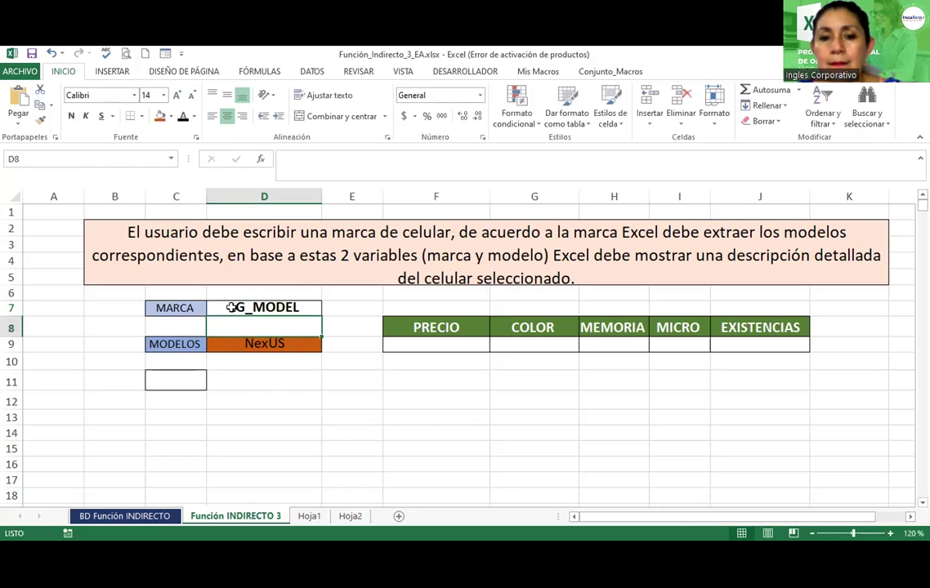
Step: Choose Lg V10 from the model list in D9
click(314, 344)
click(326, 348)
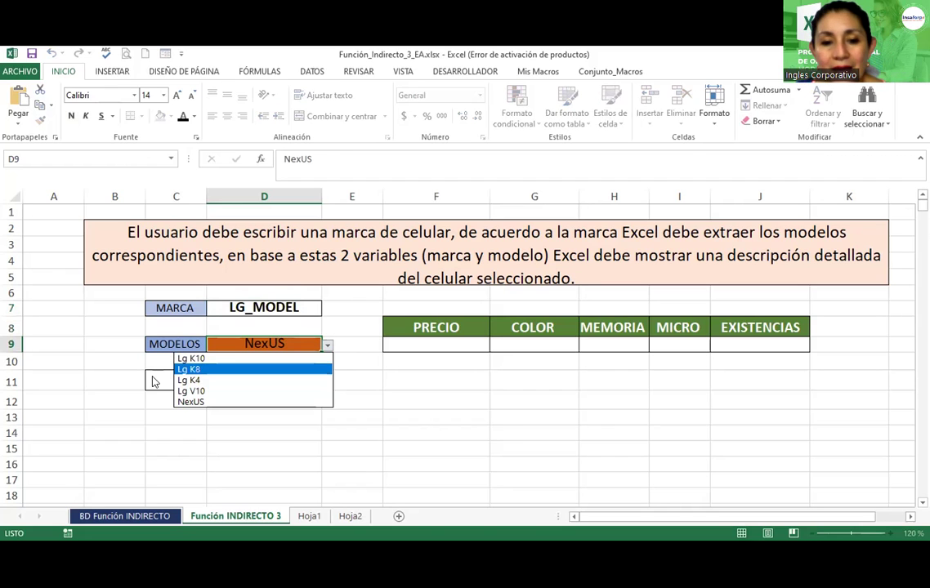
click(196, 378)
click(327, 346)
click(222, 388)
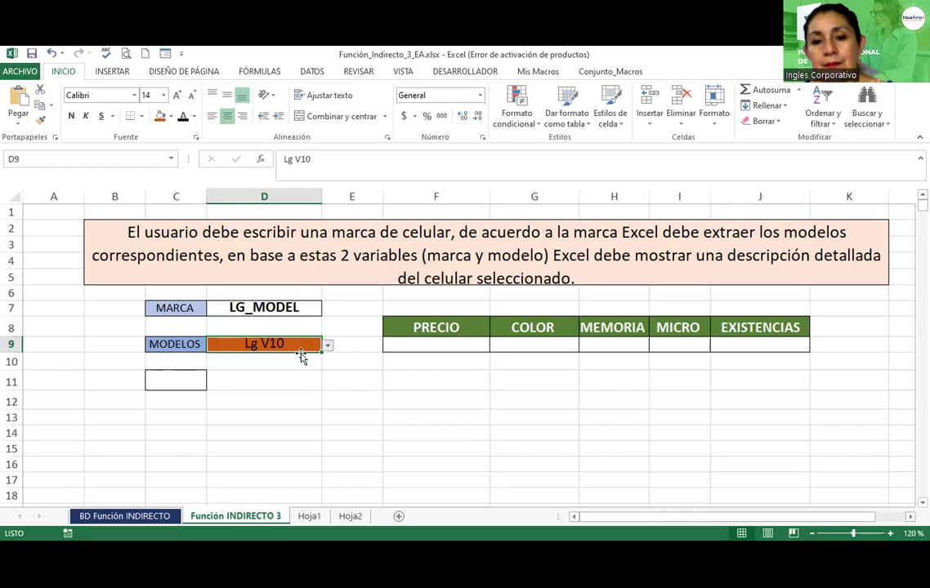
click(335, 379)
click(264, 340)
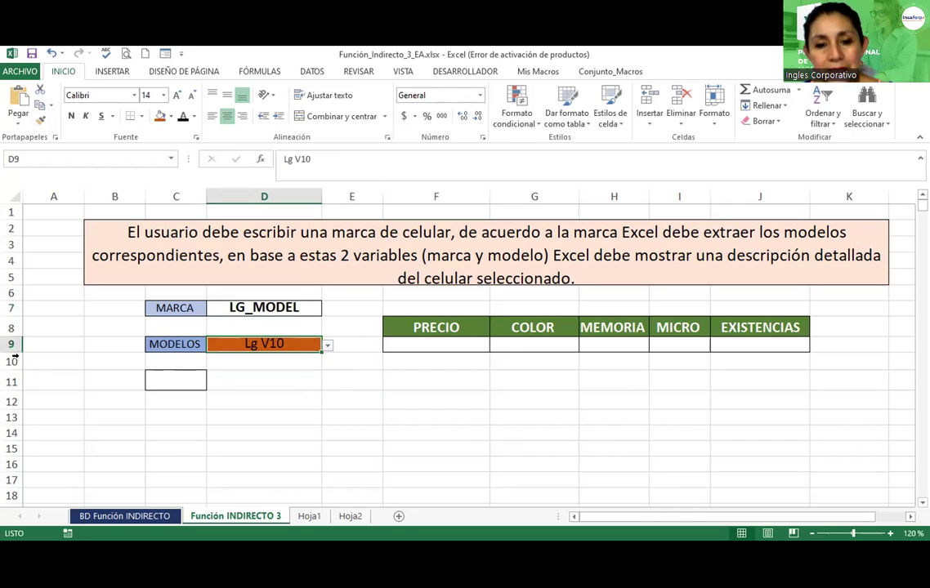
Step: Make row 9 slightly taller so the model name fits in its cell
drag(15, 352, 15, 360)
key(ctrl+z)
click(295, 399)
click(294, 340)
Step: Set the brand in D7 to Sony and choose Xperia 5 as the model in D9
click(286, 305)
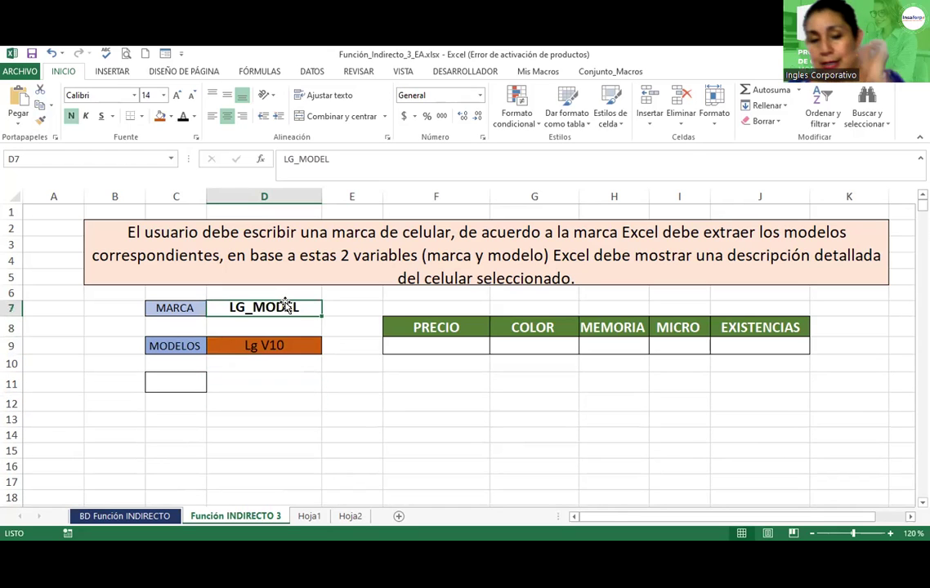
text(sONY)
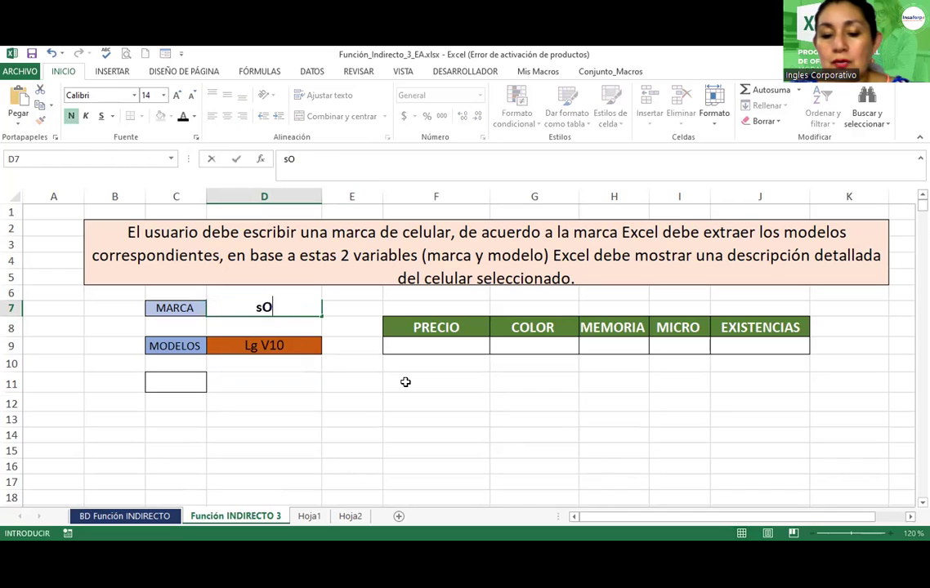
key(Return)
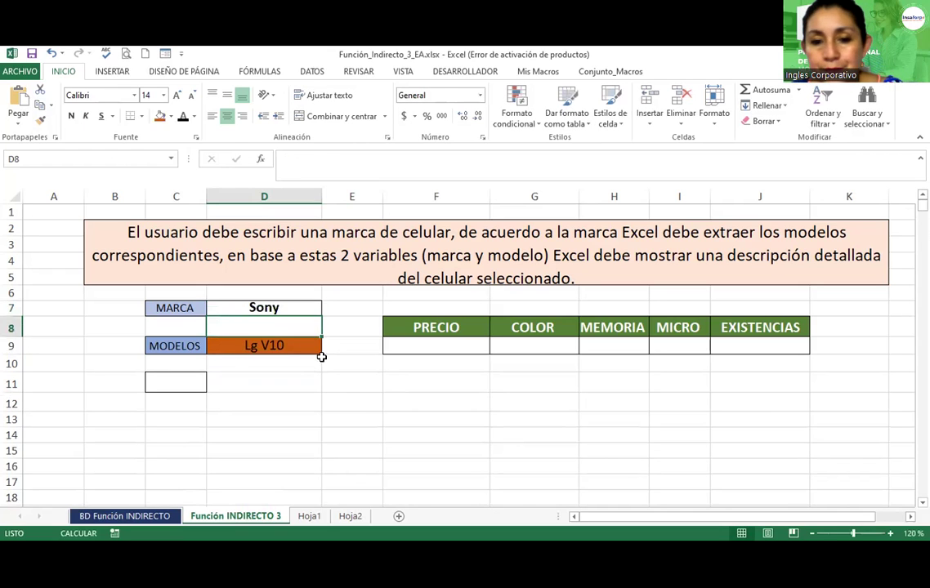
click(295, 341)
click(327, 350)
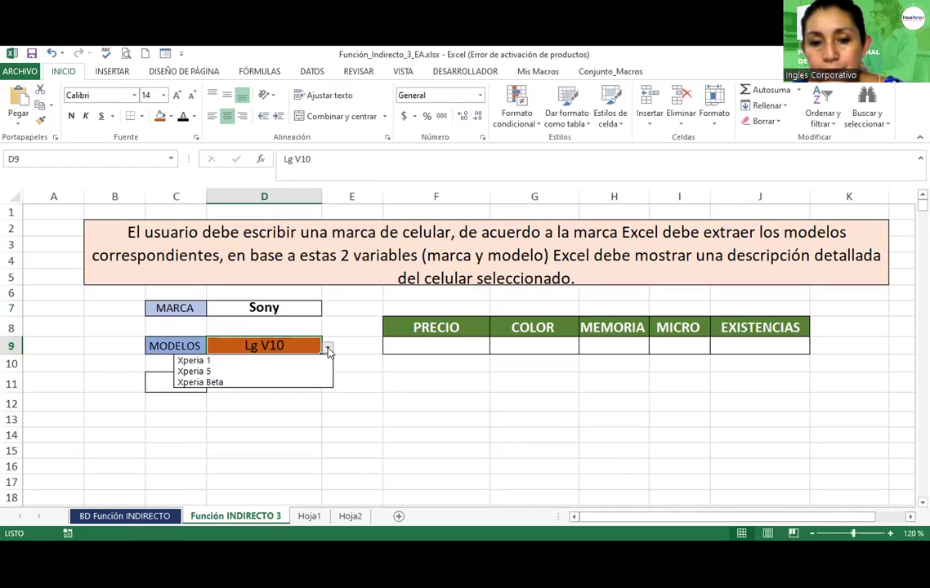
click(266, 372)
key(Return)
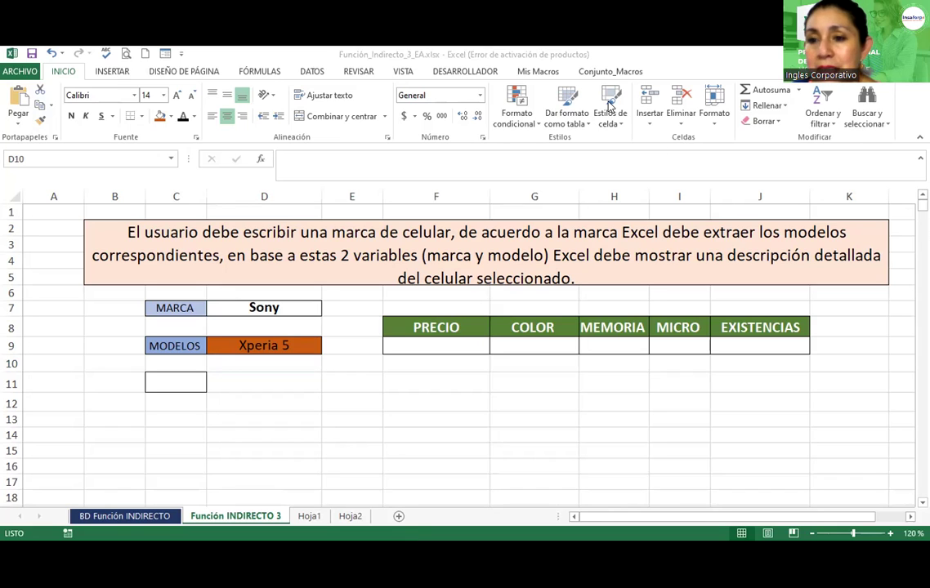
Step: Review the brand and model cells and the price, colour, memory and micro cells that depend on them
click(426, 349)
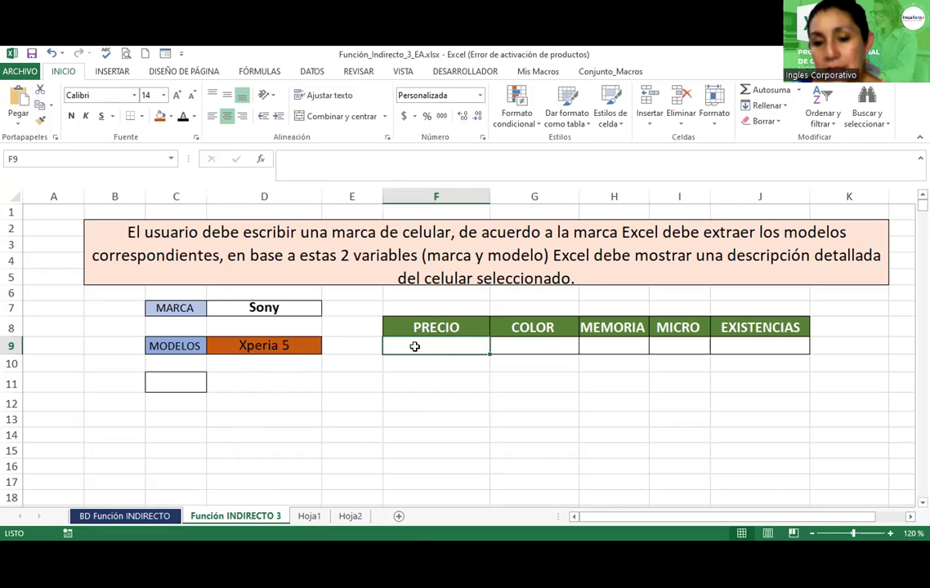
click(302, 307)
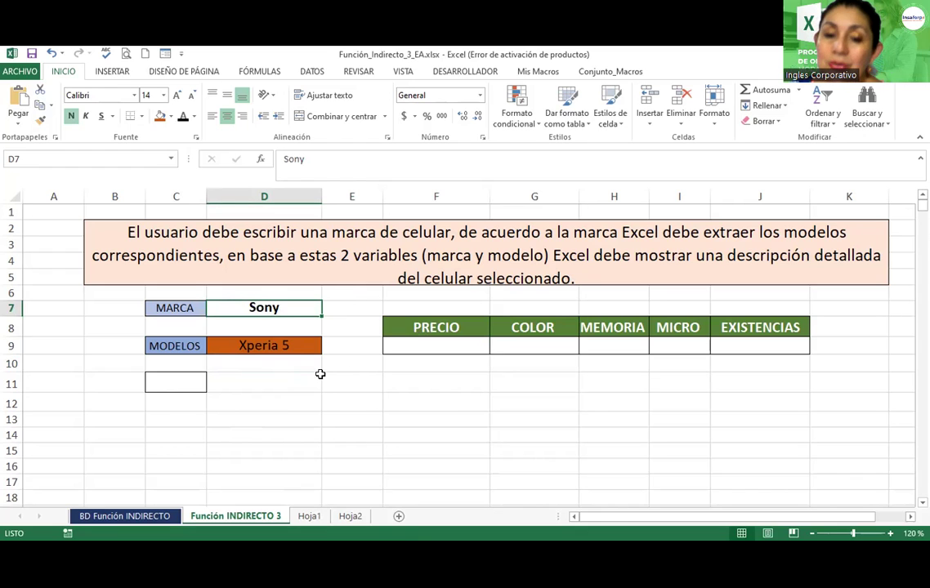
click(291, 350)
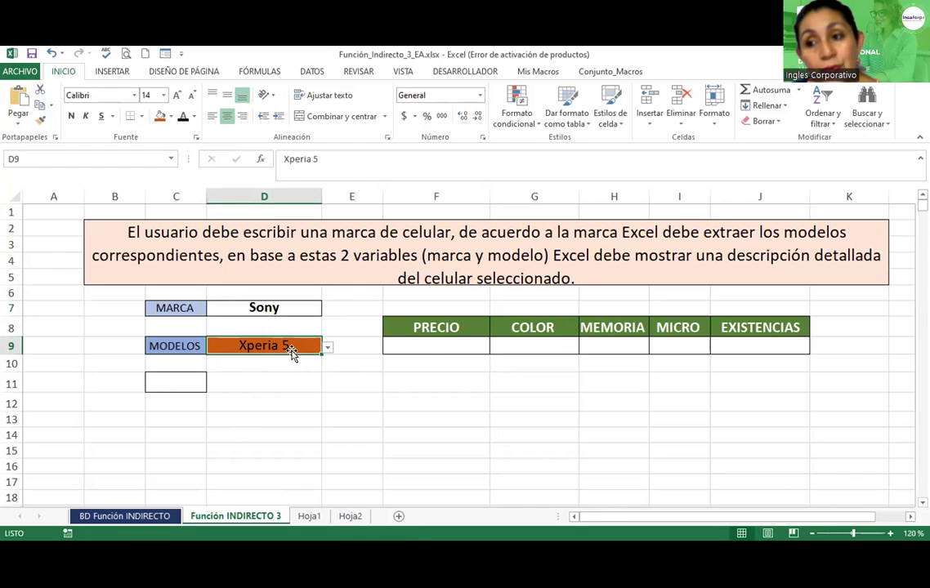
click(426, 347)
click(519, 346)
click(605, 346)
click(690, 347)
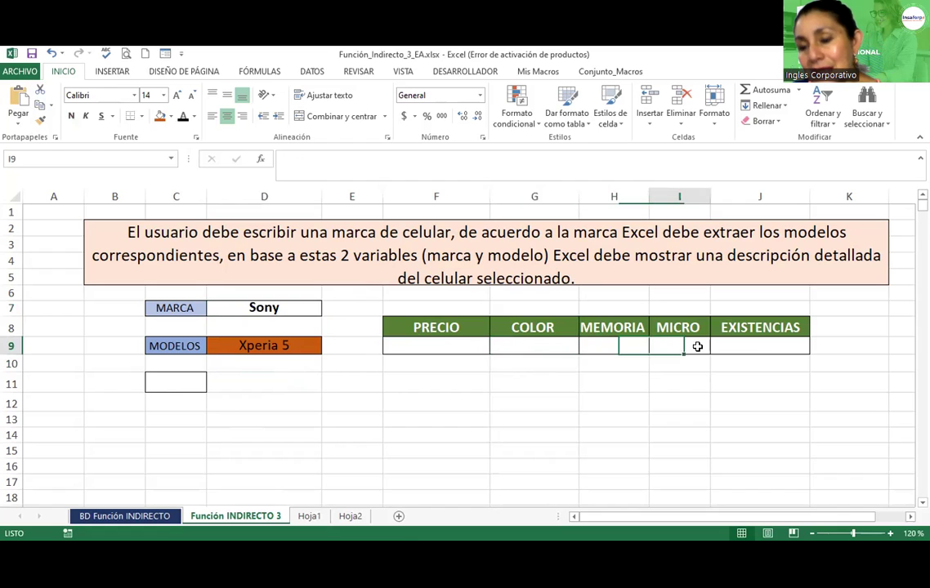
click(417, 344)
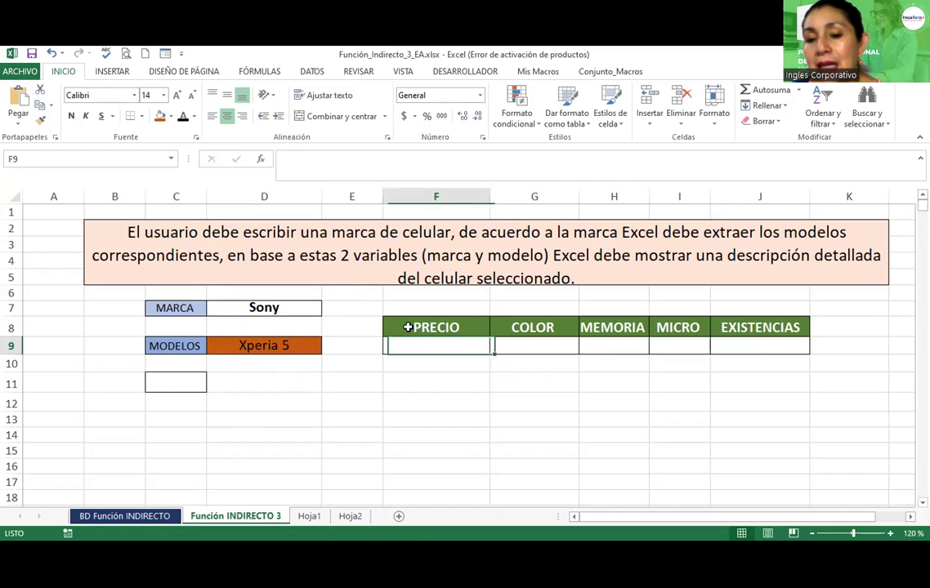
click(533, 345)
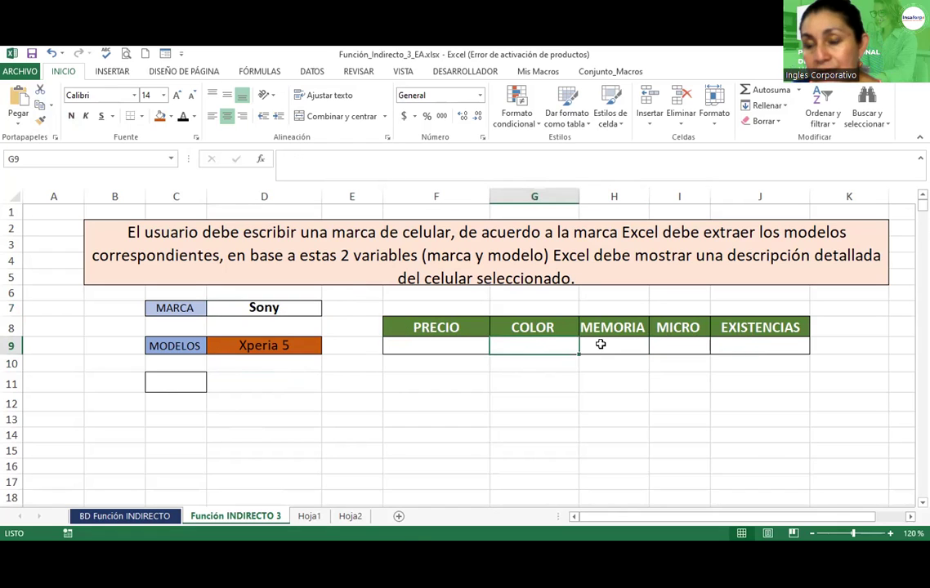
click(246, 387)
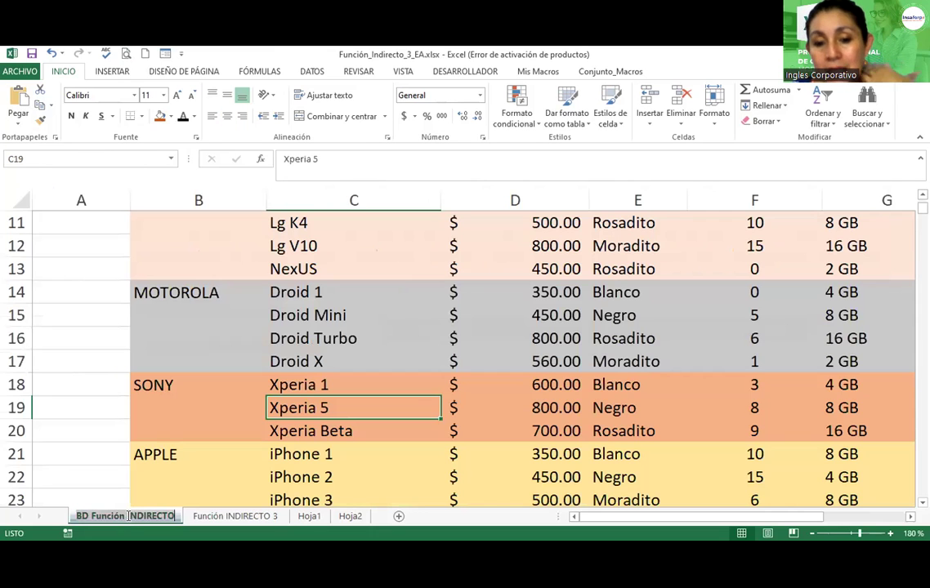
Step: Examine the Sony Xperia 1 row on the BD Función INDIRECTO sheet, including its model name, price and colour
click(124, 515)
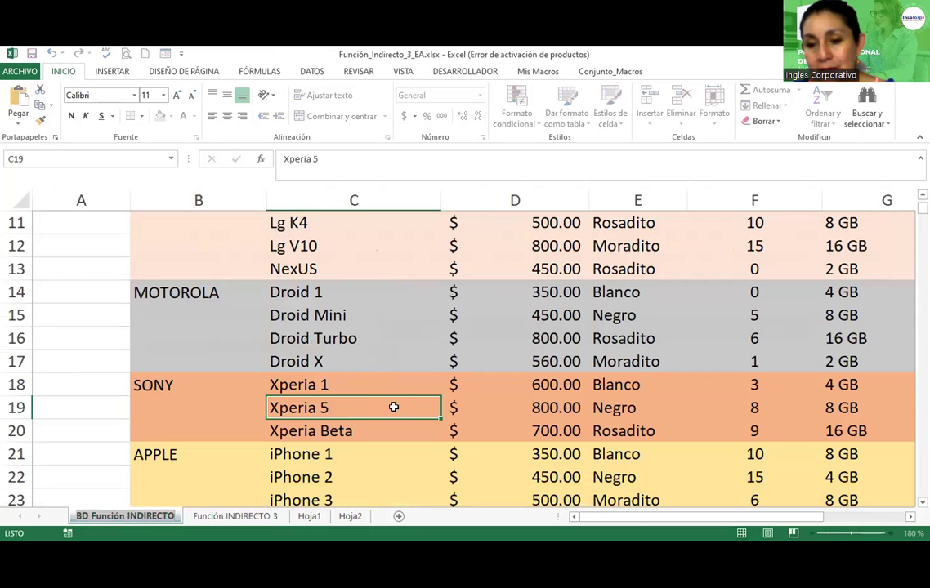
click(572, 385)
click(653, 387)
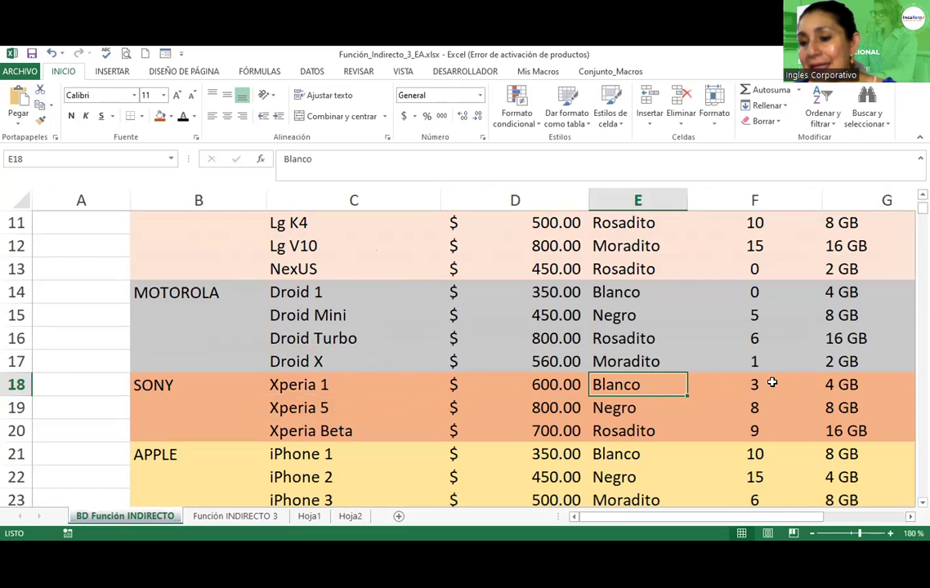
click(764, 383)
click(523, 387)
click(327, 386)
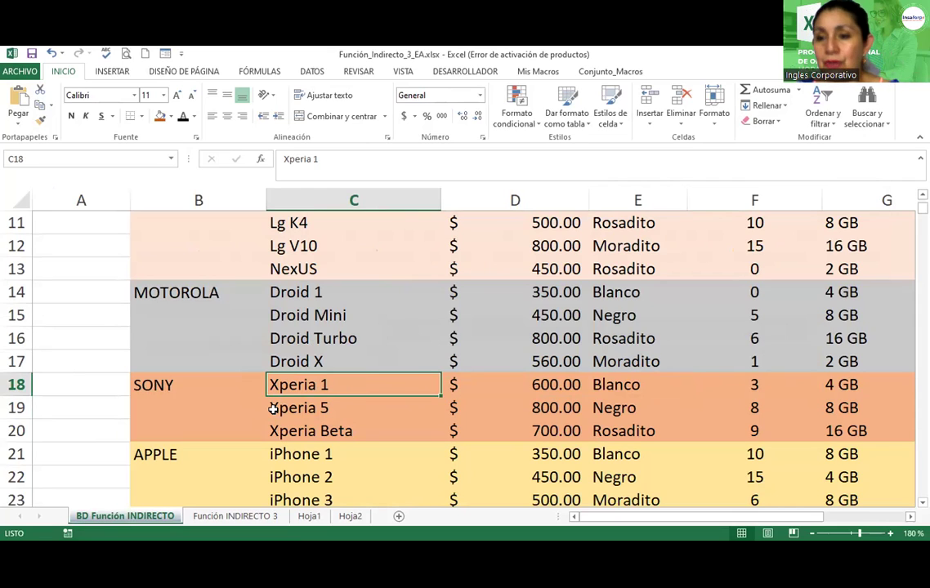
Step: On the Función INDIRECTO 3 sheet, enter =SUSTITUIR(D9;" ";"_") in D11 to replace the model name's spaces with underscores
click(231, 519)
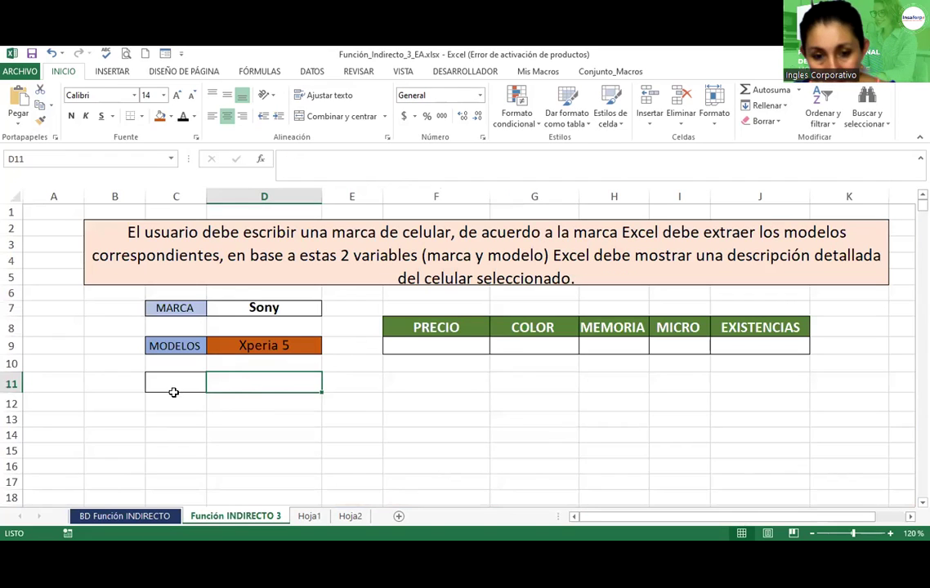
text(=)
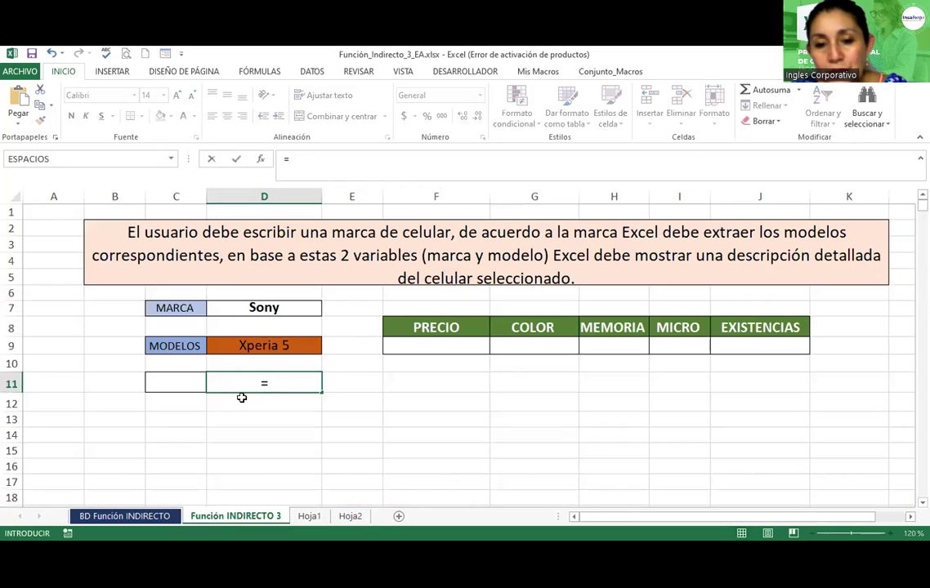
text(sustu)
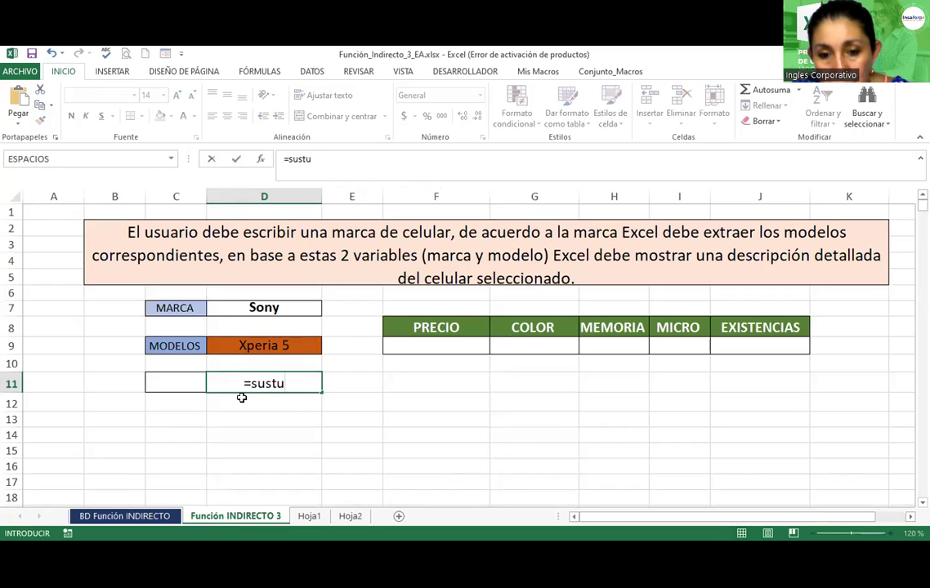
text(ir)
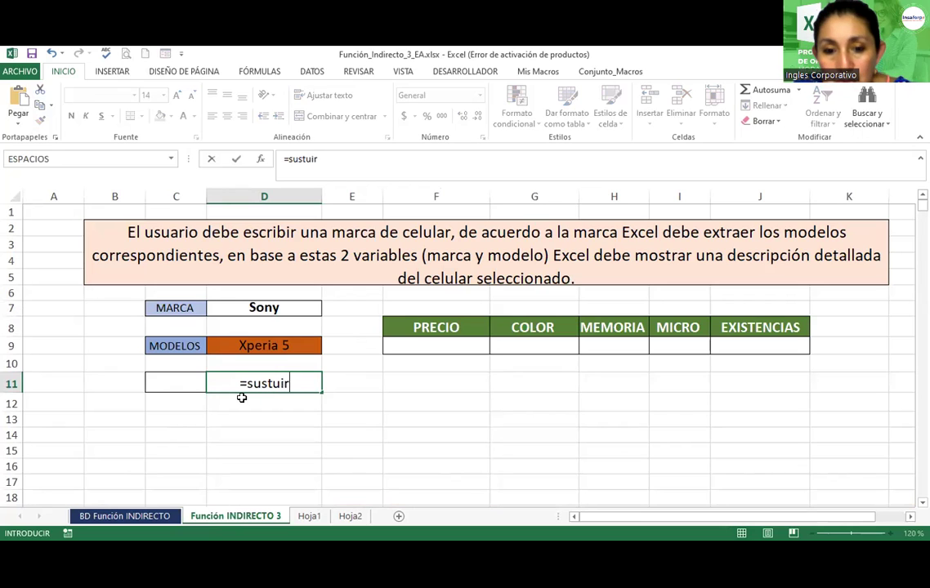
key(BackSpace)
key(BackSpace)
key(BackSpace)
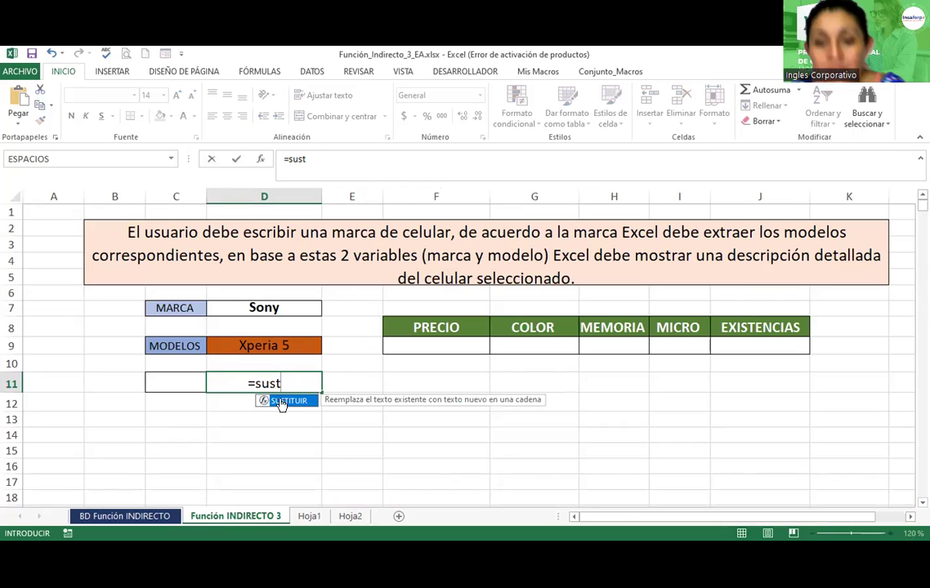
double_click(281, 404)
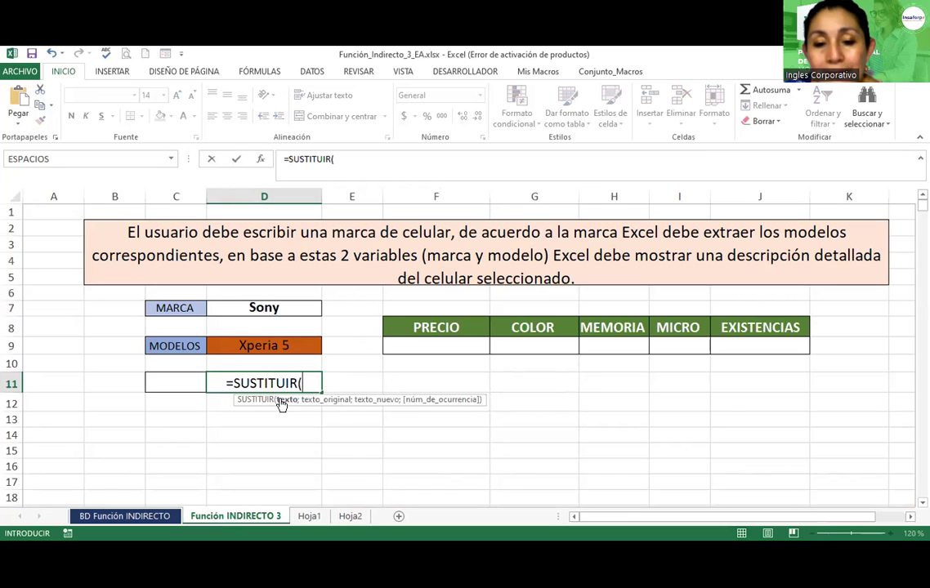
click(229, 345)
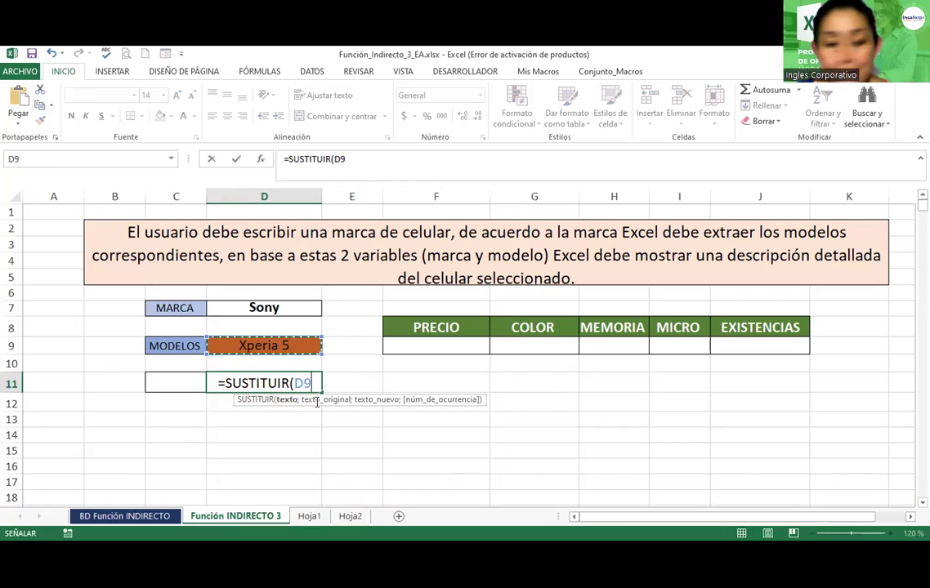
text(;)
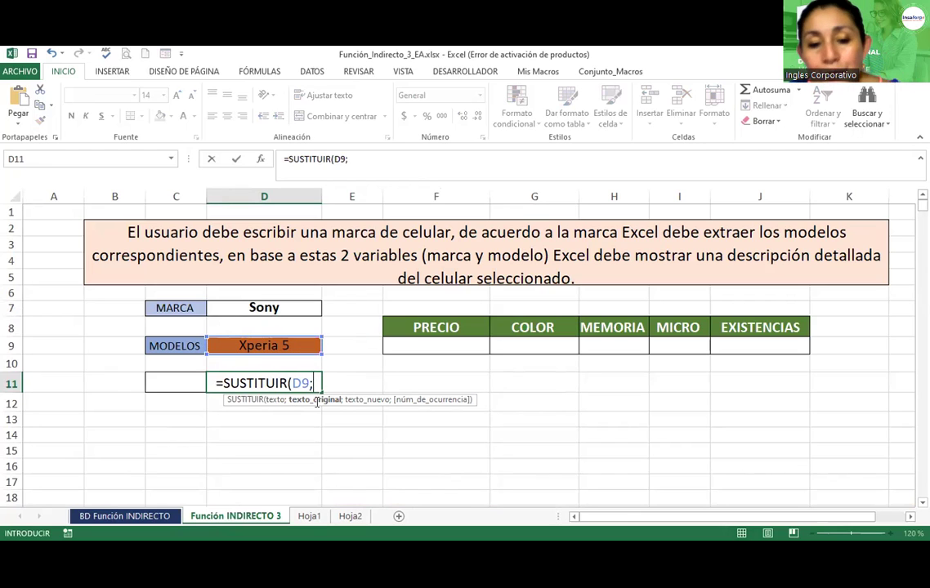
text(")
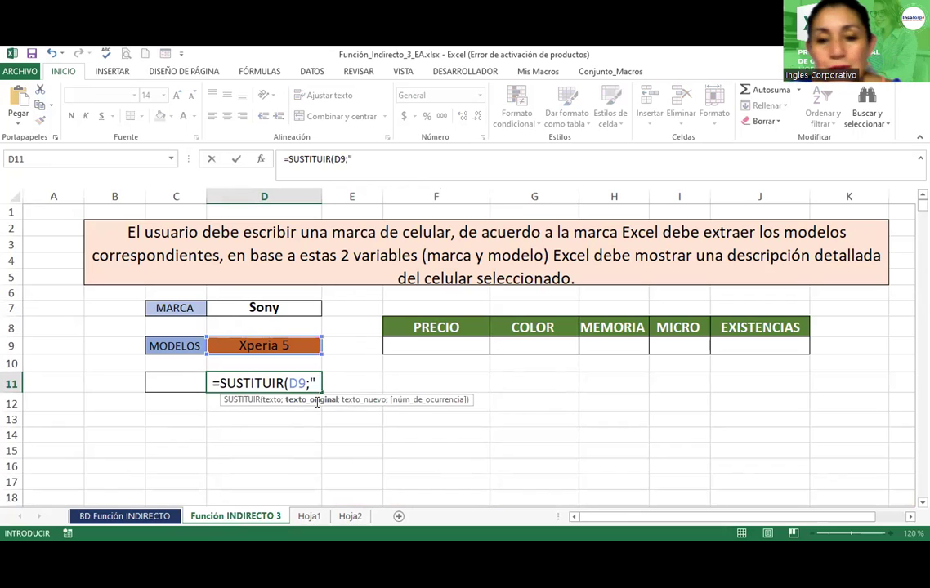
text( ";)
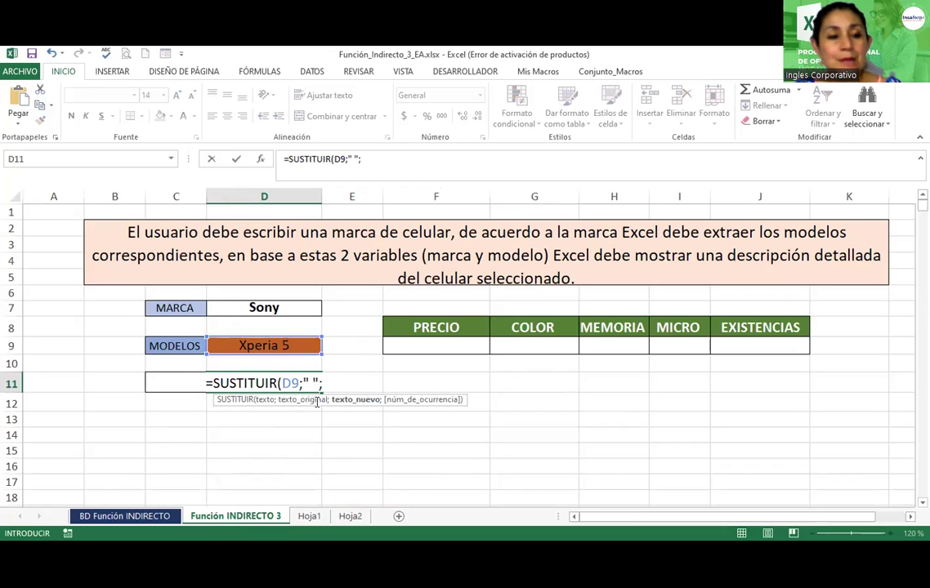
text(")
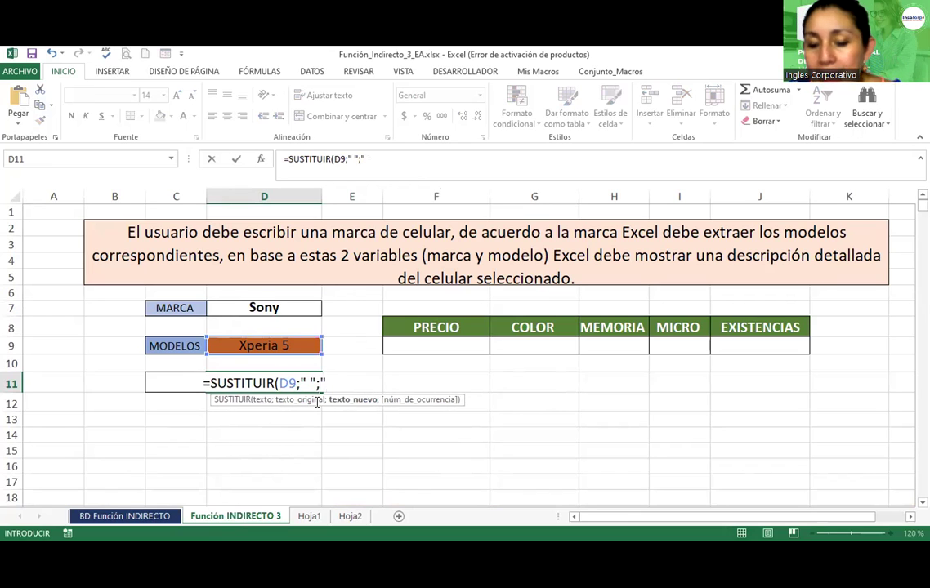
text(_"))
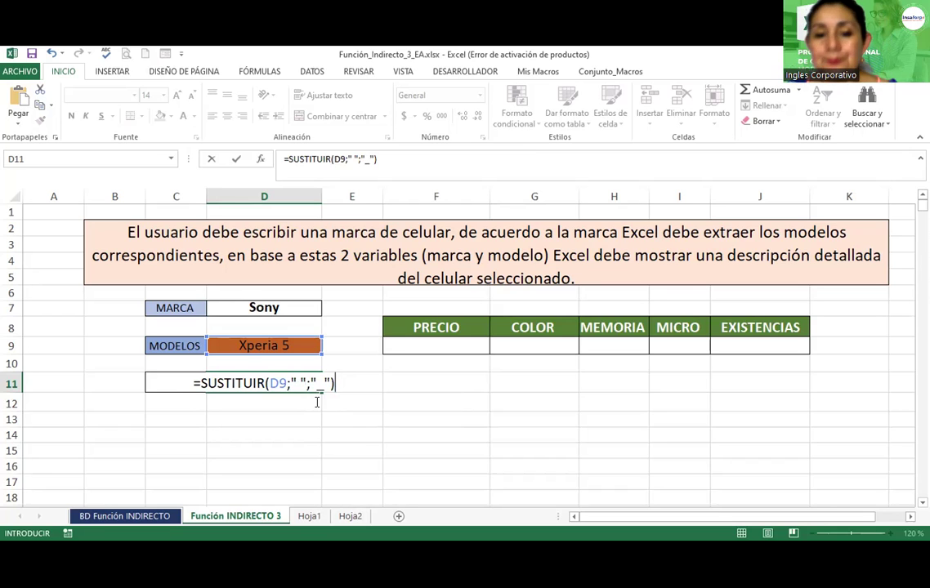
key(Return)
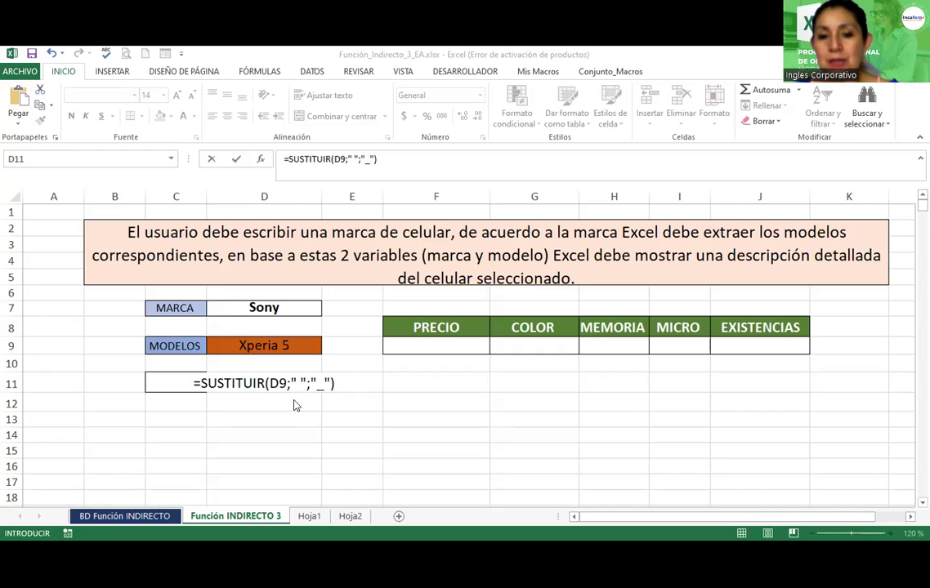
click(344, 380)
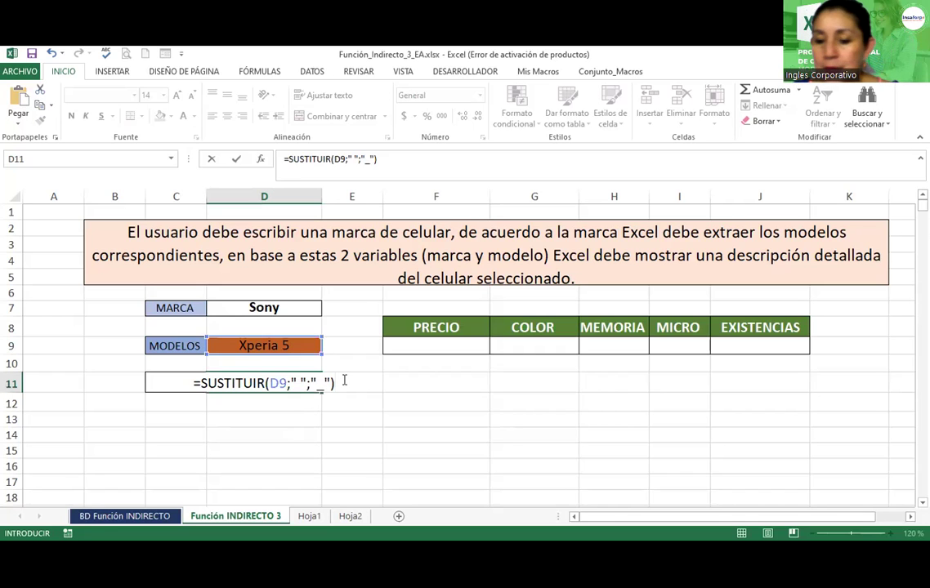
key(Return)
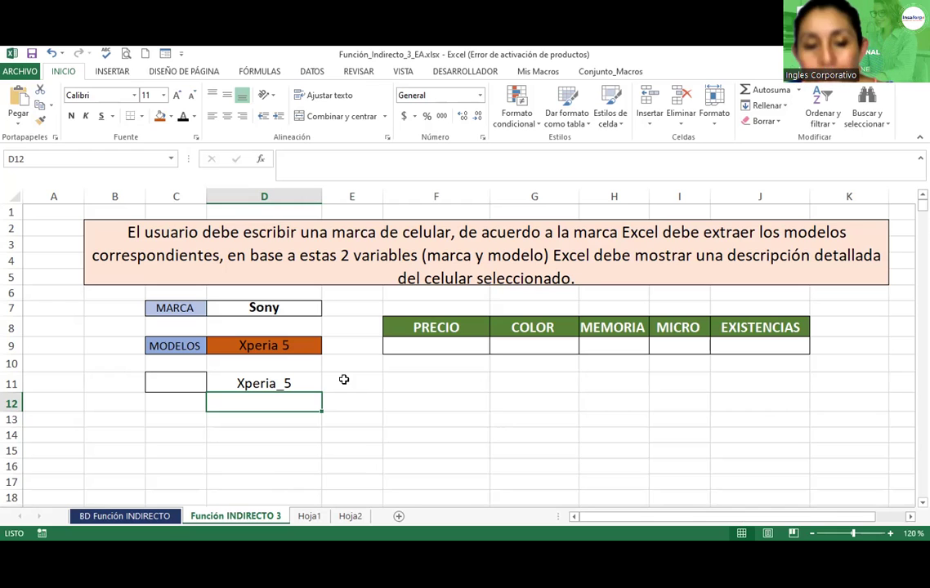
Step: Compare the Xperia 1 model, price and colour cells on the BD Función INDIRECTO sheet
click(155, 515)
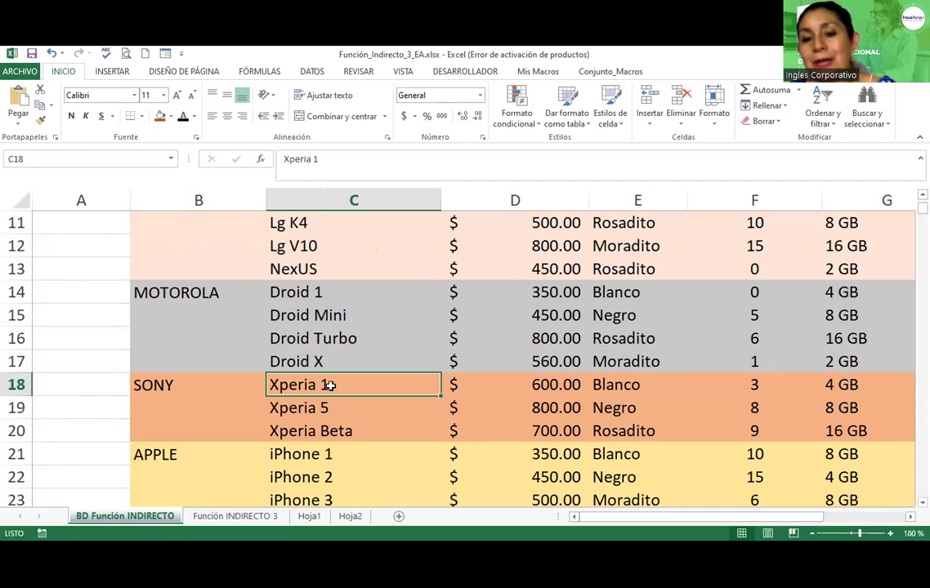
click(606, 384)
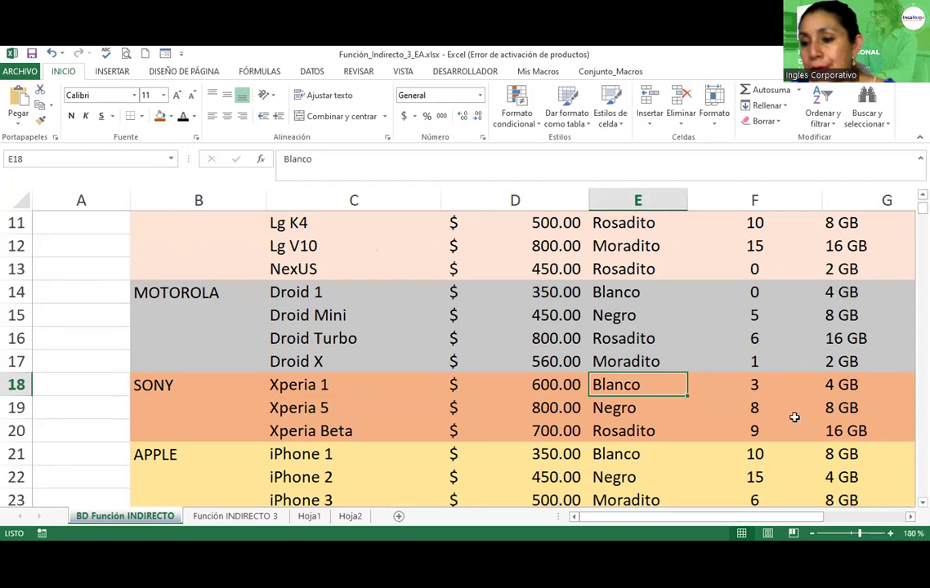
click(233, 516)
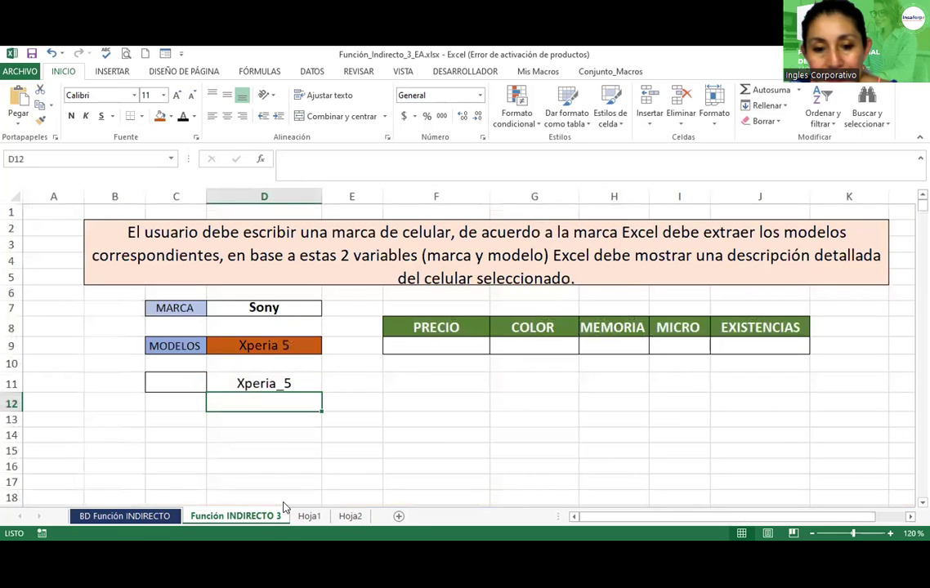
click(127, 515)
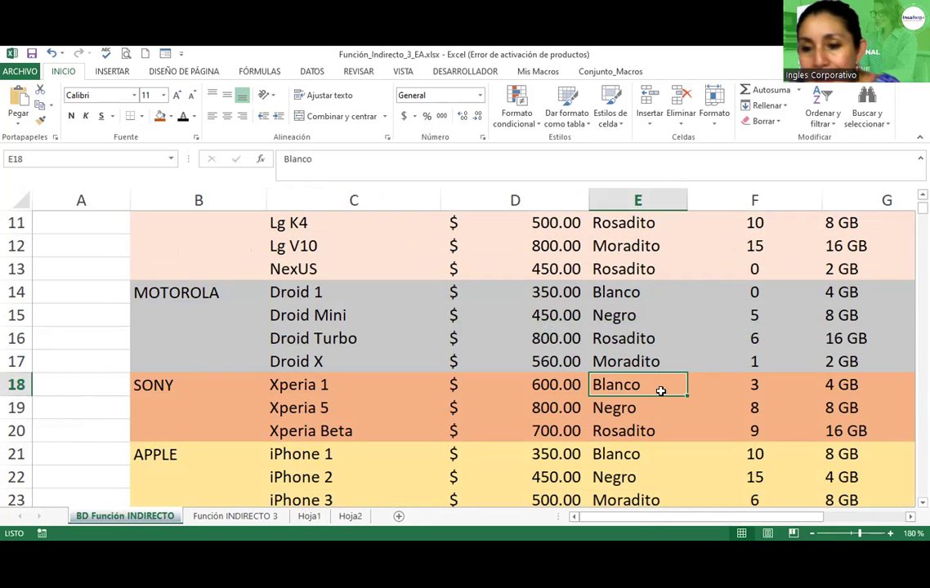
click(306, 384)
click(537, 381)
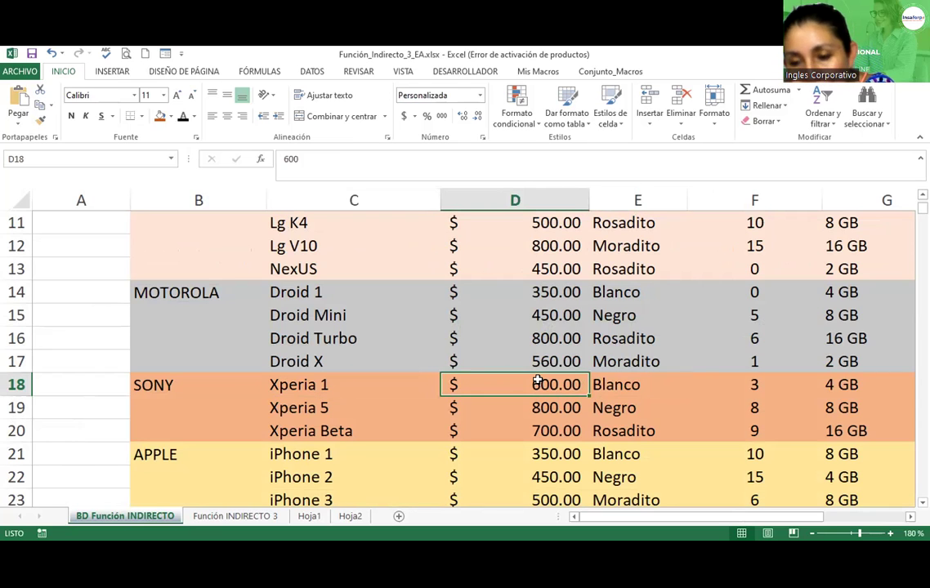
click(300, 387)
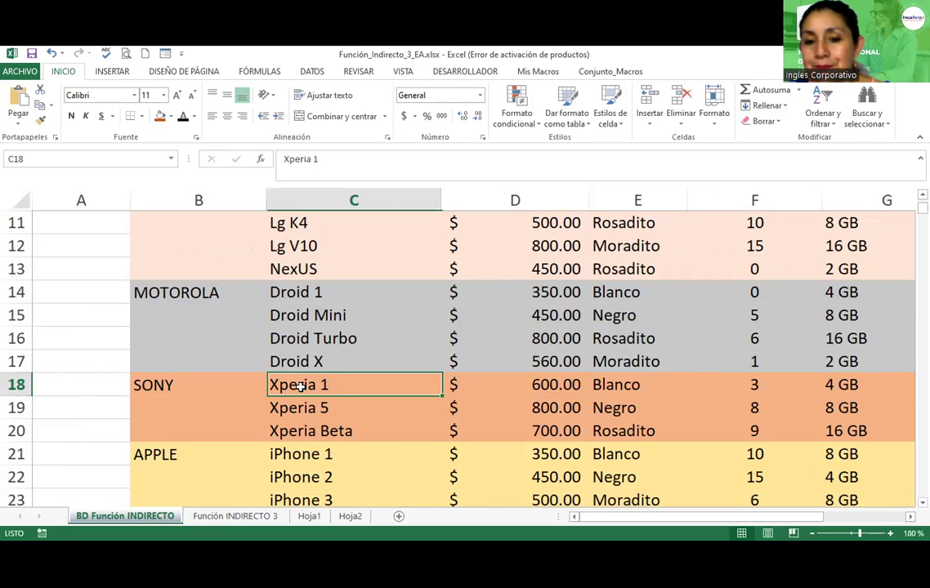
click(496, 384)
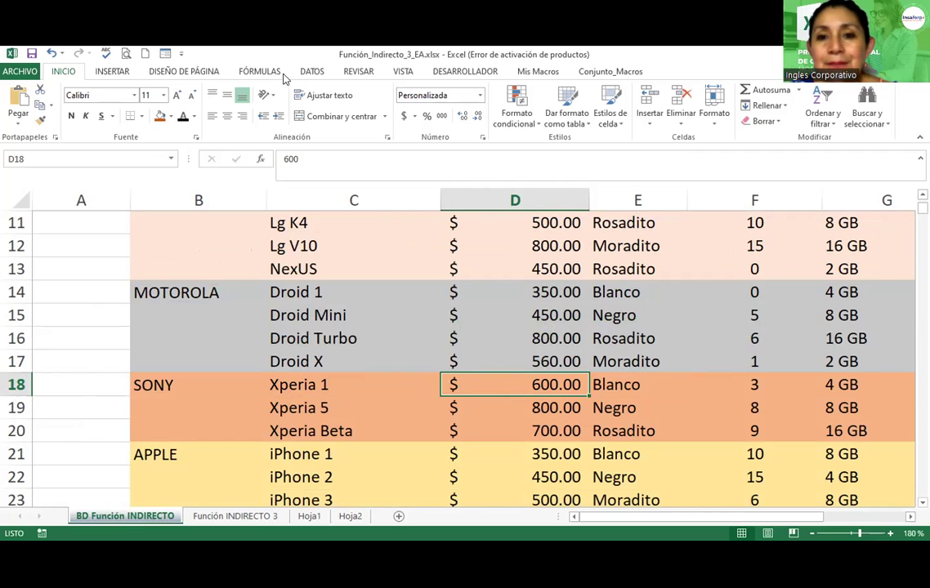
click(254, 71)
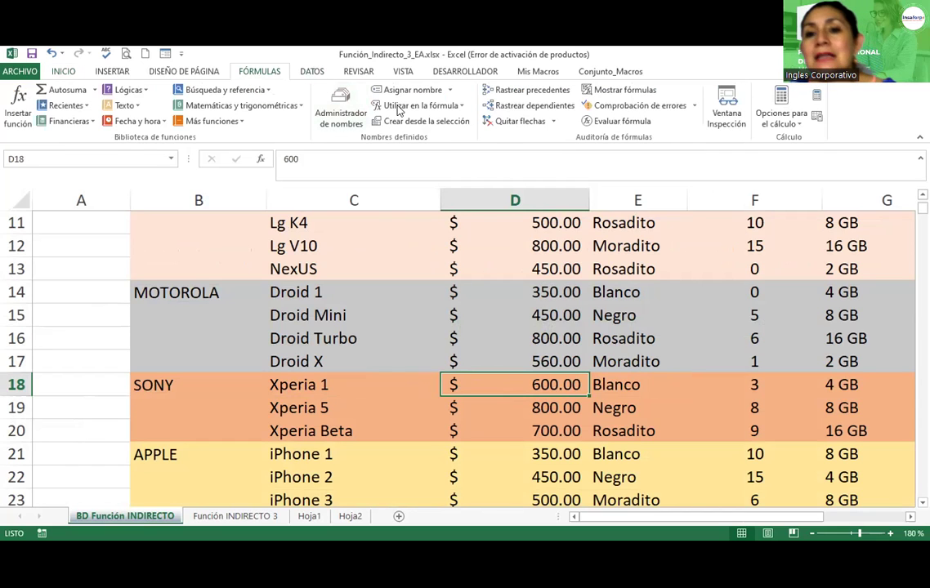
click(450, 124)
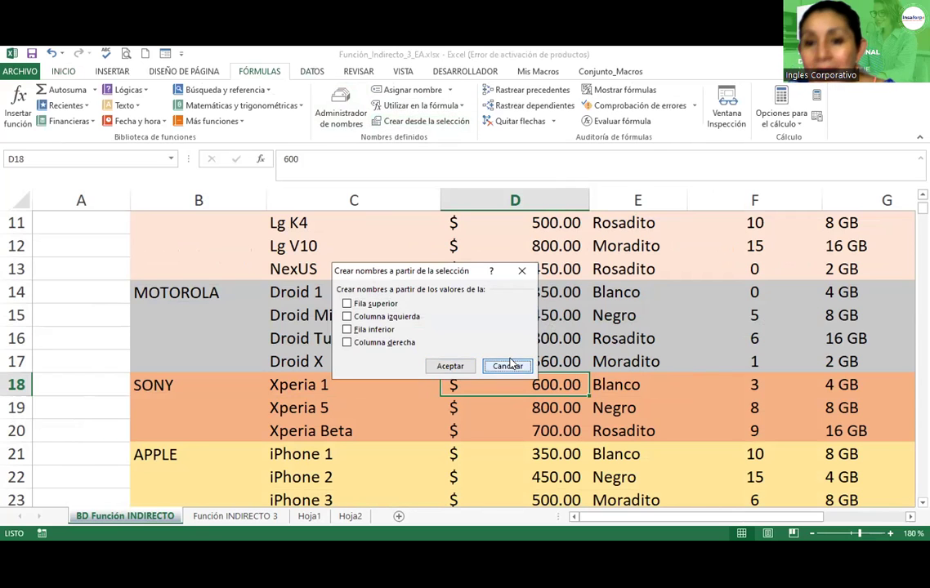
click(514, 366)
click(401, 88)
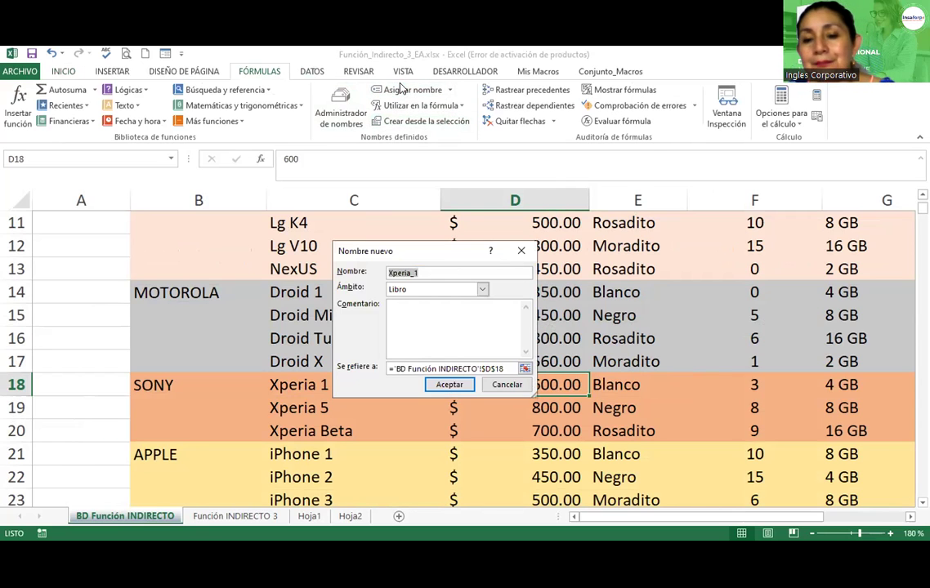
drag(418, 256, 588, 133)
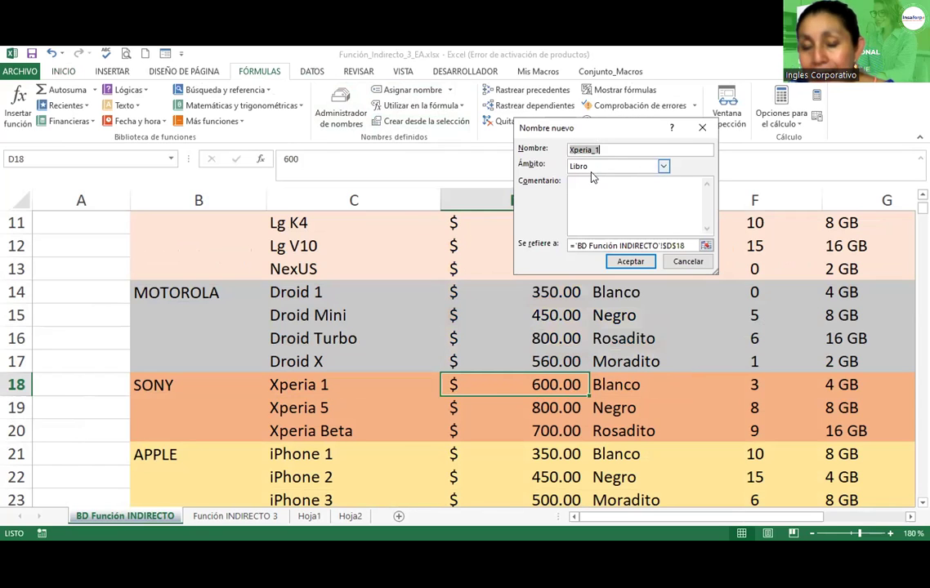
click(615, 149)
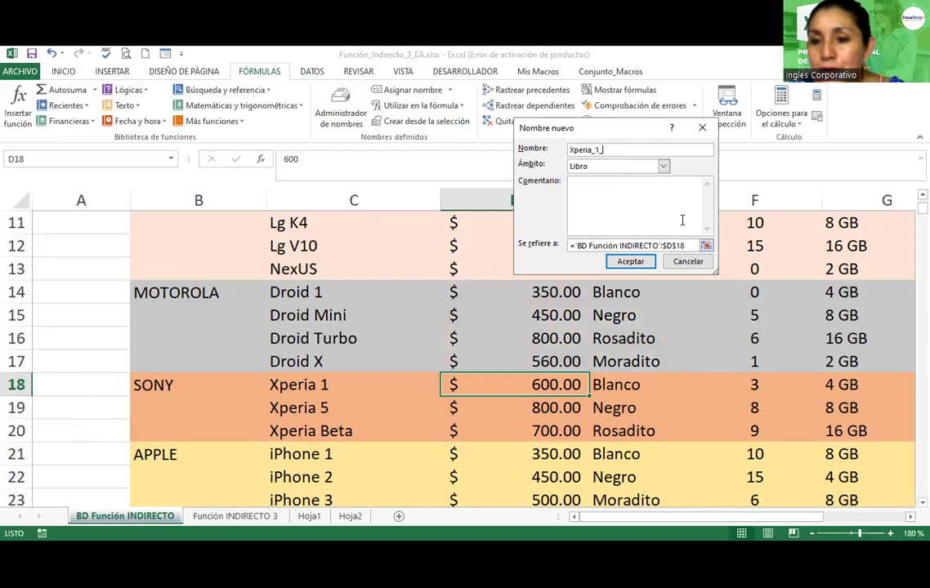
text(_Prec)
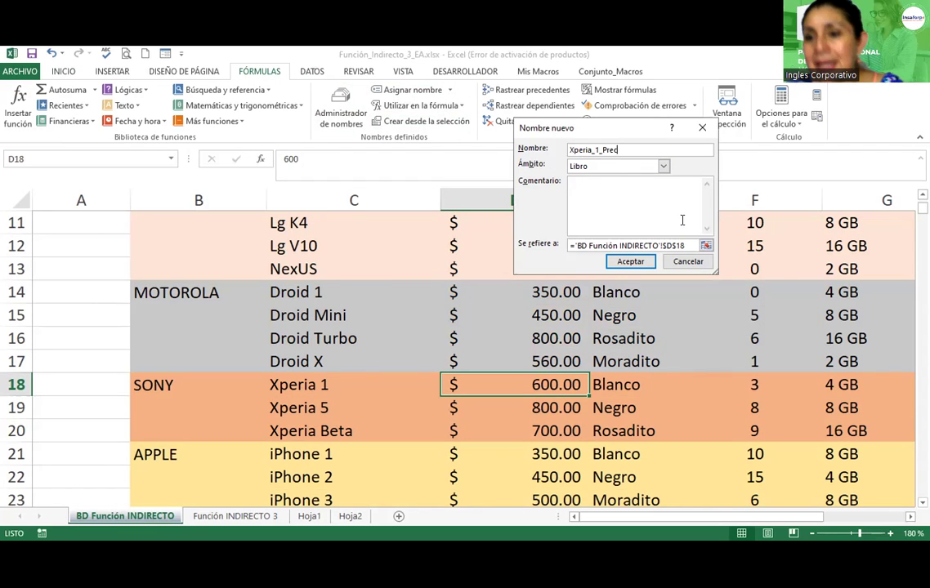
key(BackSpace)
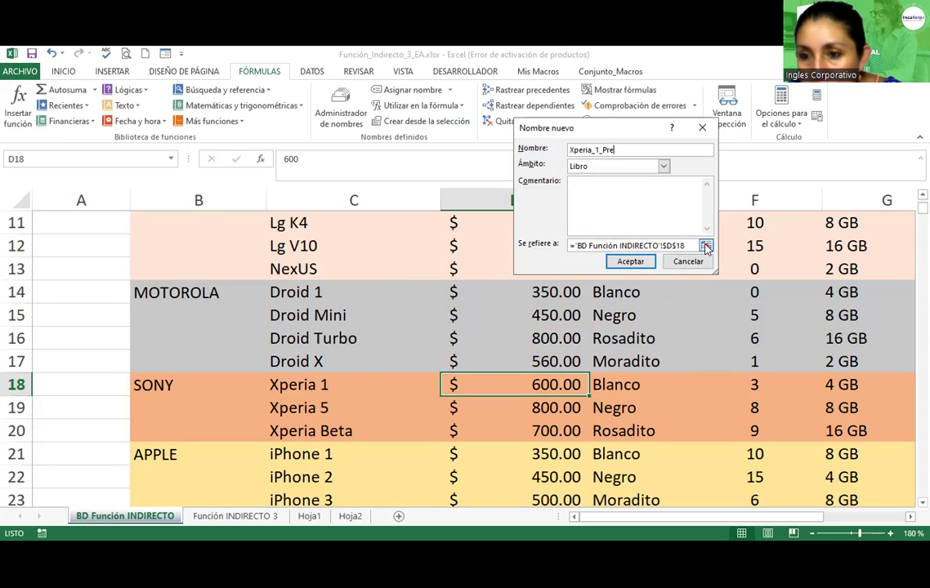
click(684, 262)
Step: Define the workbook-level name Xperia_1_pre for the Xperia 1 price in cell D18 of the BD Función INDIRECTO sheet
click(279, 385)
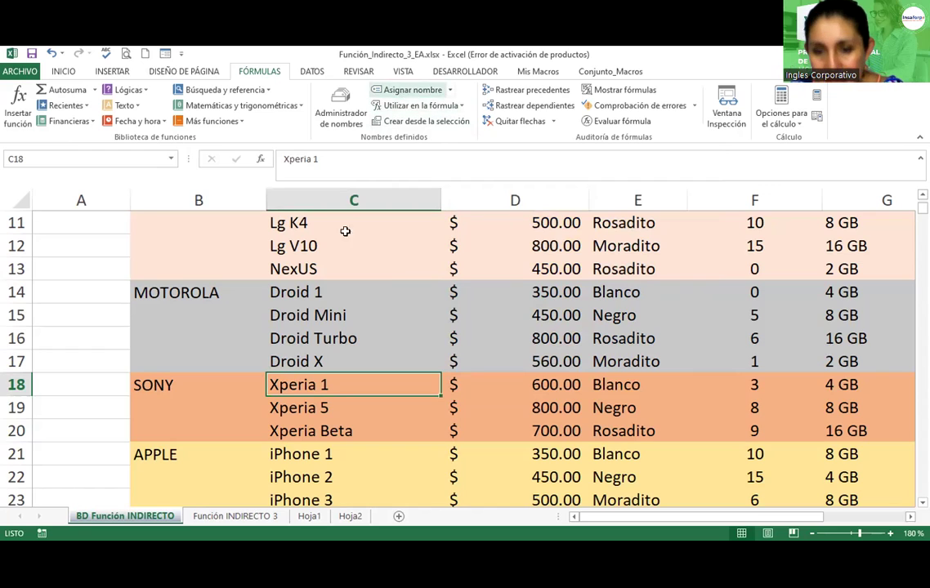
click(431, 92)
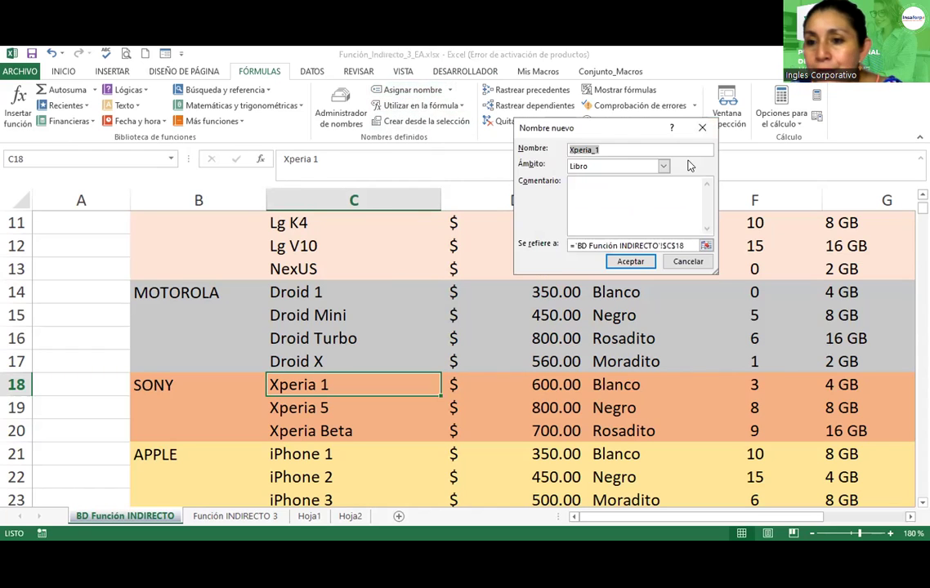
click(615, 150)
text(_pre)
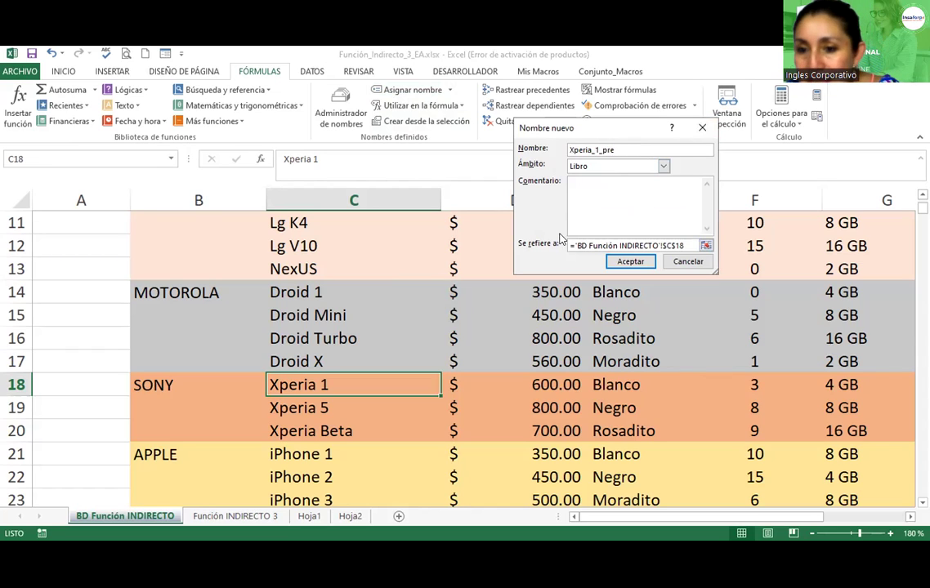
click(705, 247)
click(705, 246)
click(546, 386)
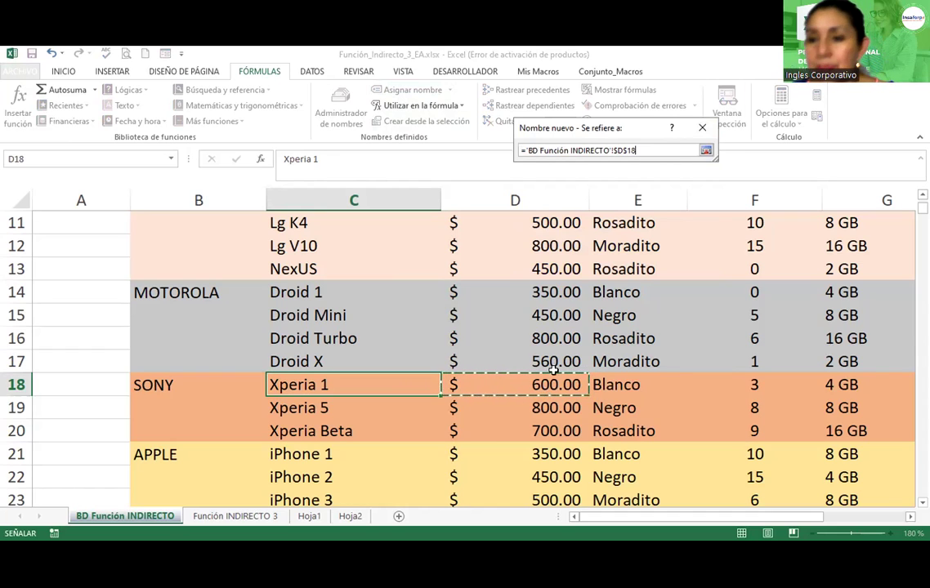
click(706, 150)
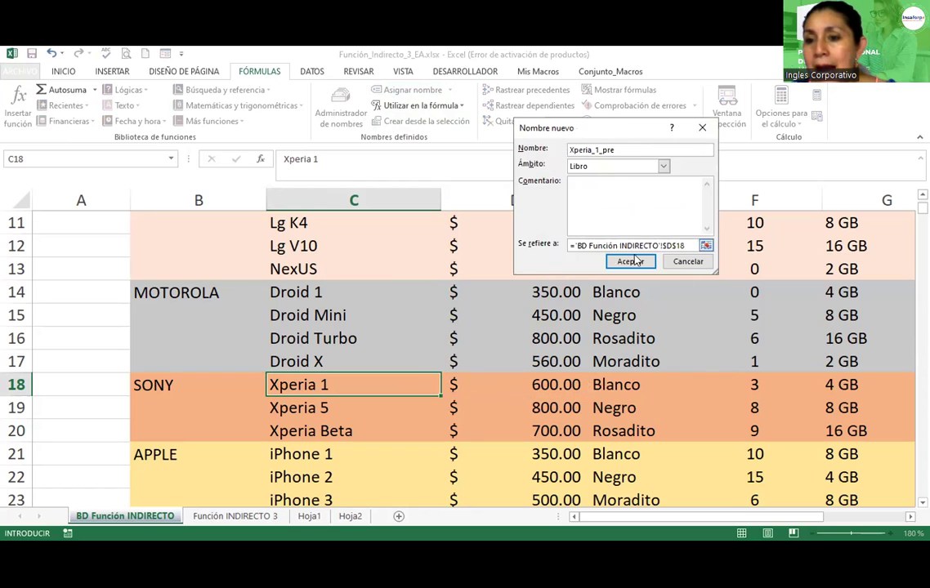
click(628, 260)
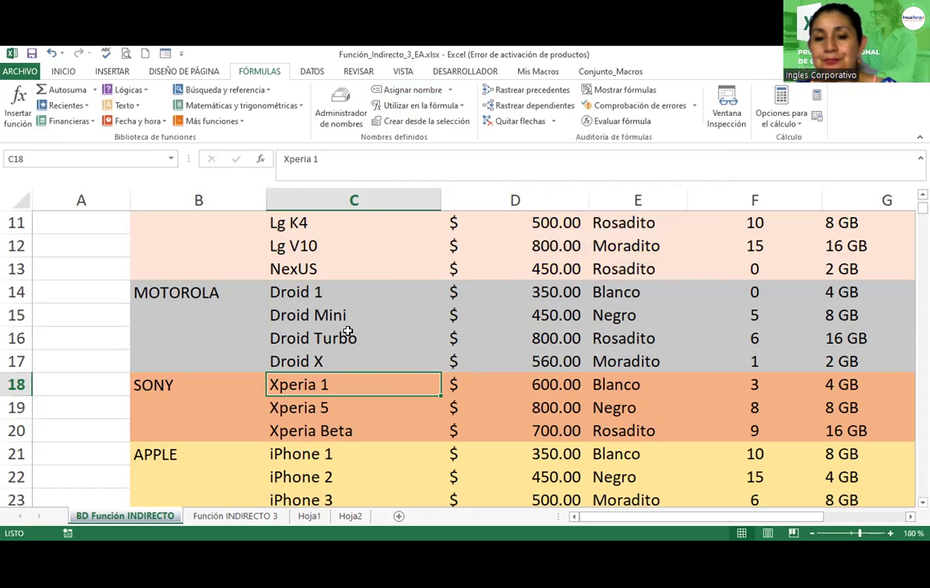
Step: Go to the cell named Xperia_1_pre to check which cell the name refers to
click(170, 165)
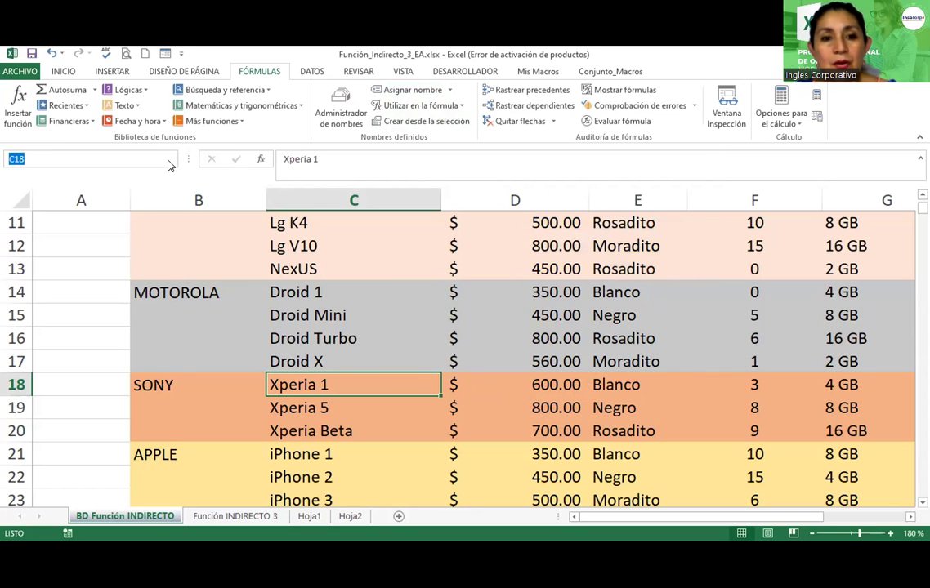
click(171, 159)
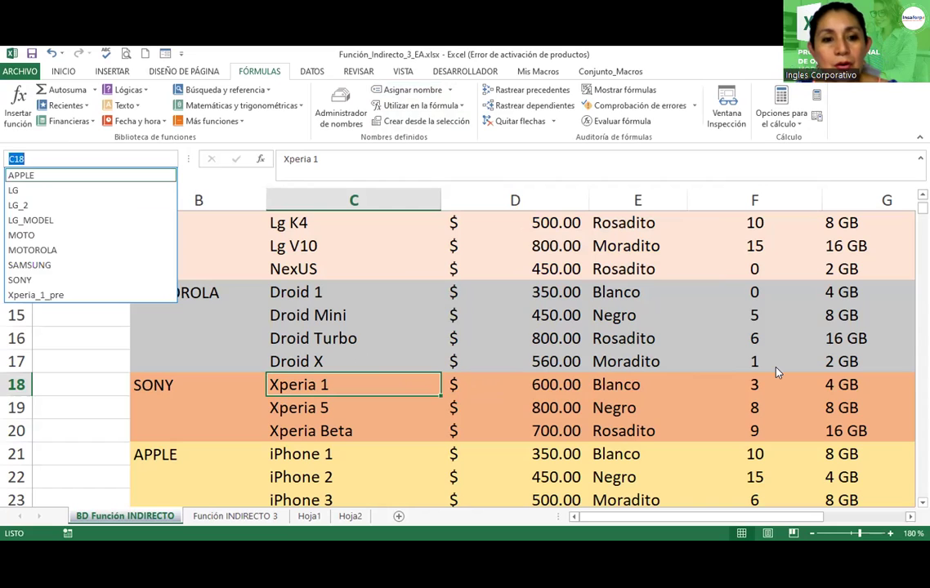
click(62, 296)
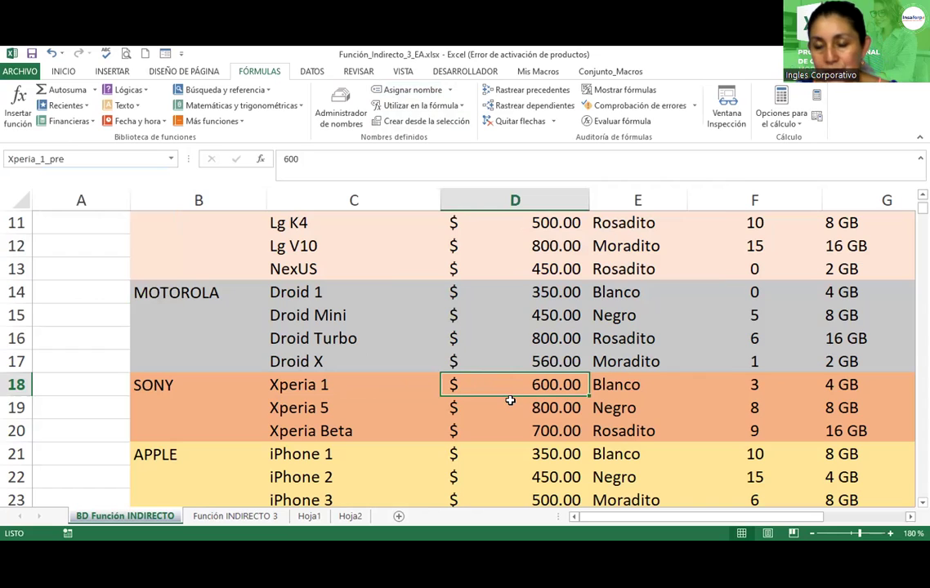
click(290, 385)
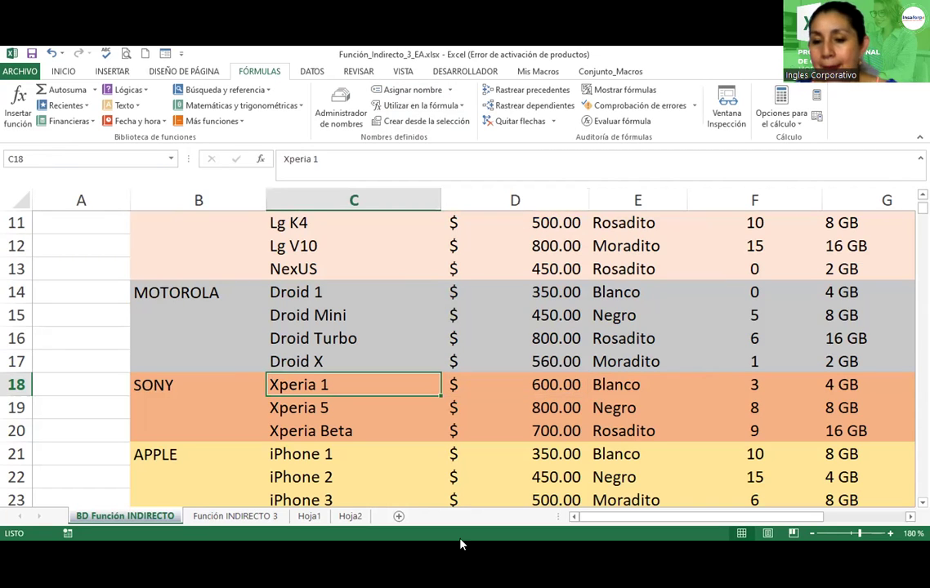
Step: On the Función INDIRECTO 3 sheet, enter =INDIRECTO(D11&"_pre") in the PRECIO cell F9
click(233, 516)
click(426, 347)
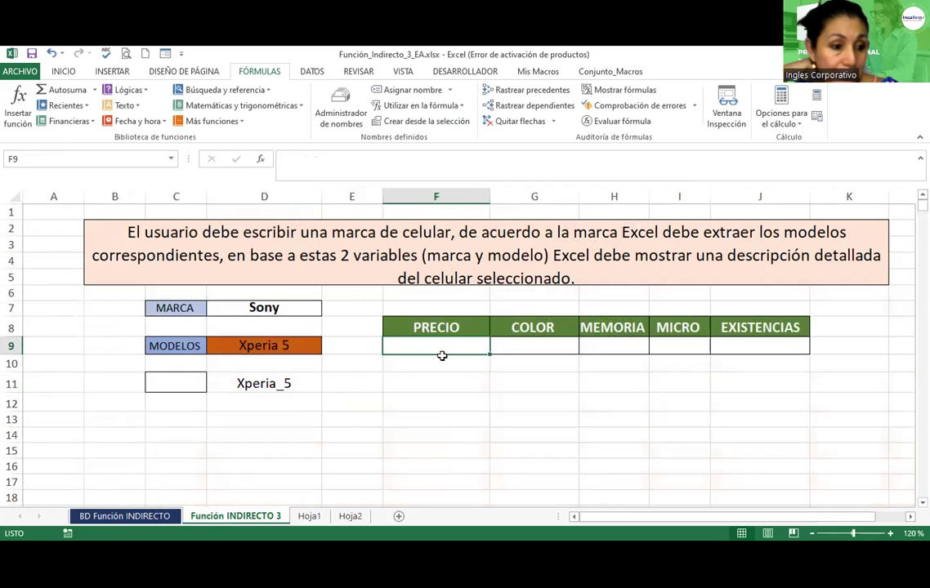
text(=i)
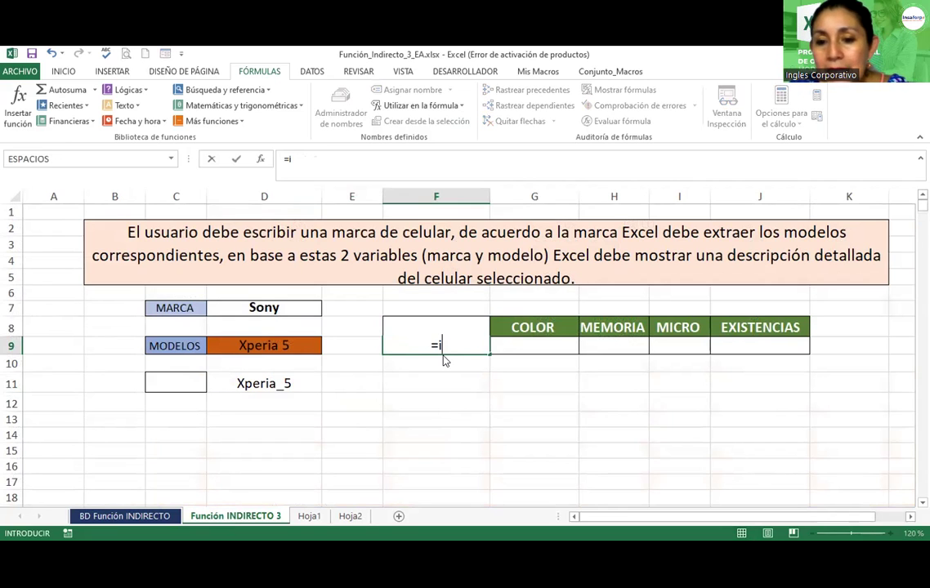
text(ndirec)
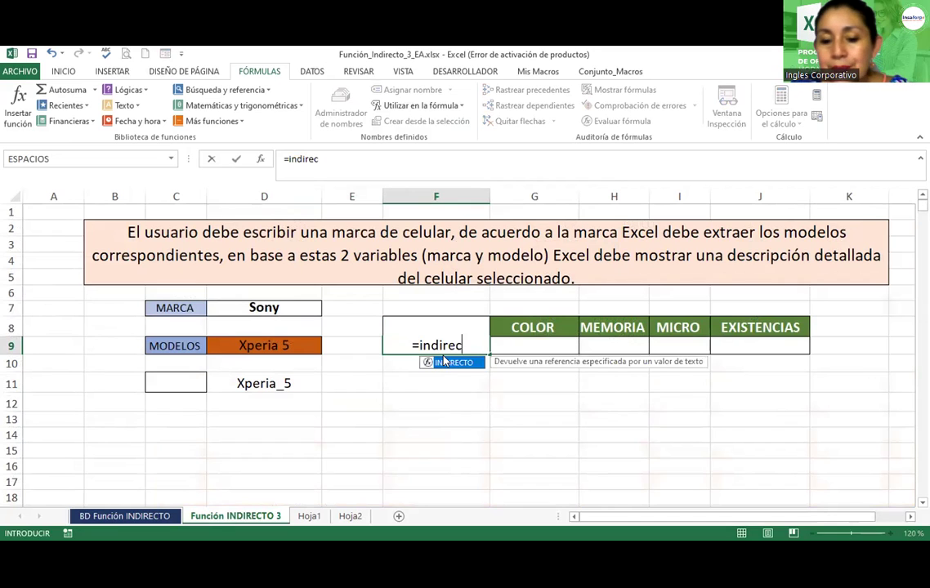
text(to()
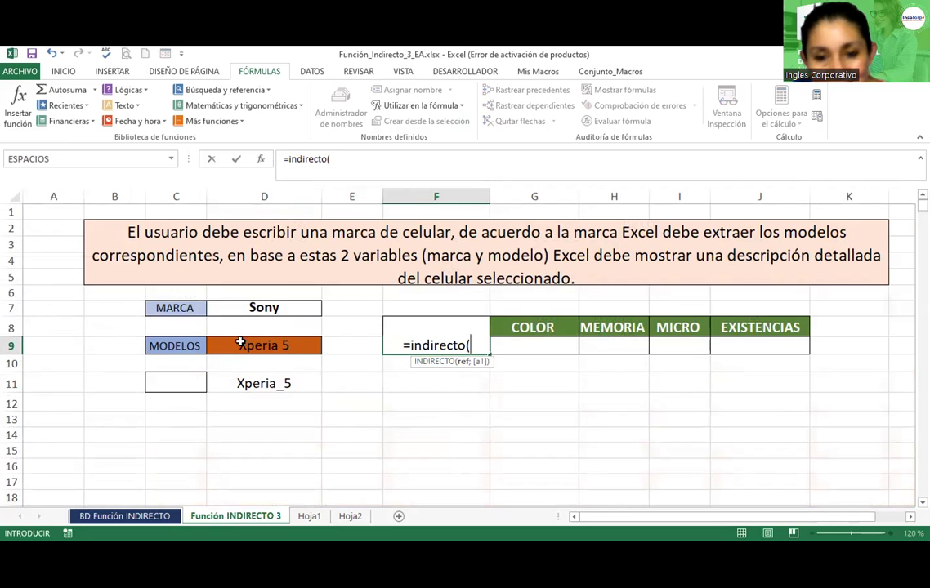
click(245, 382)
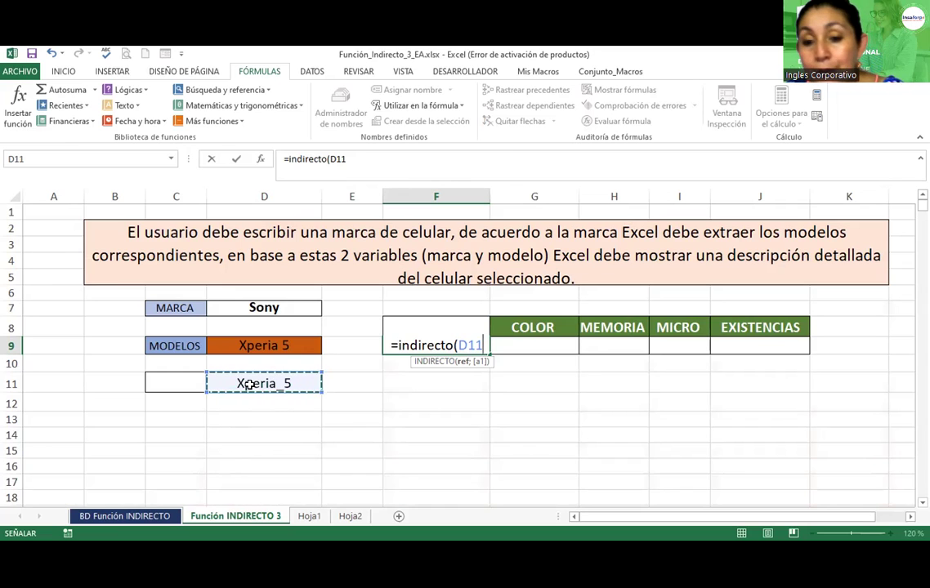
text(&)
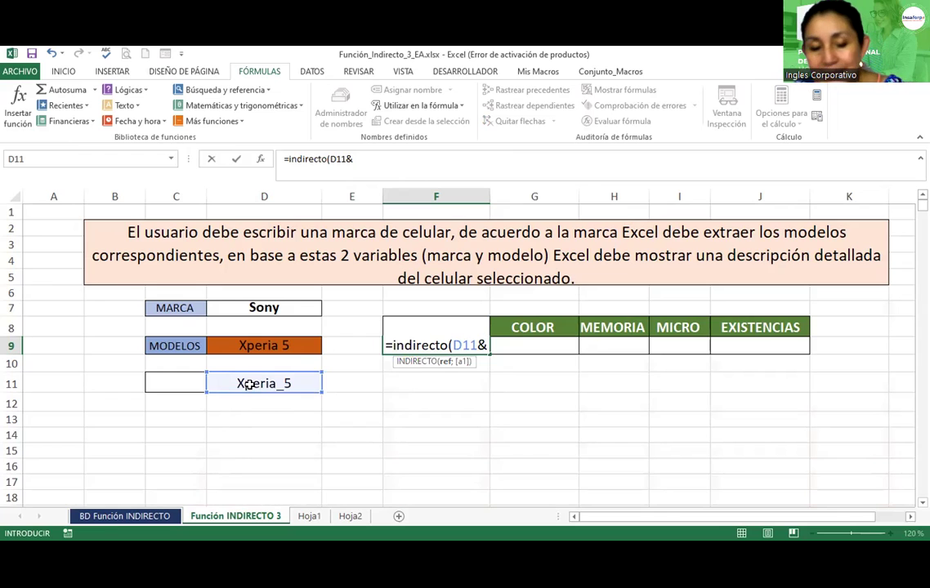
text(")
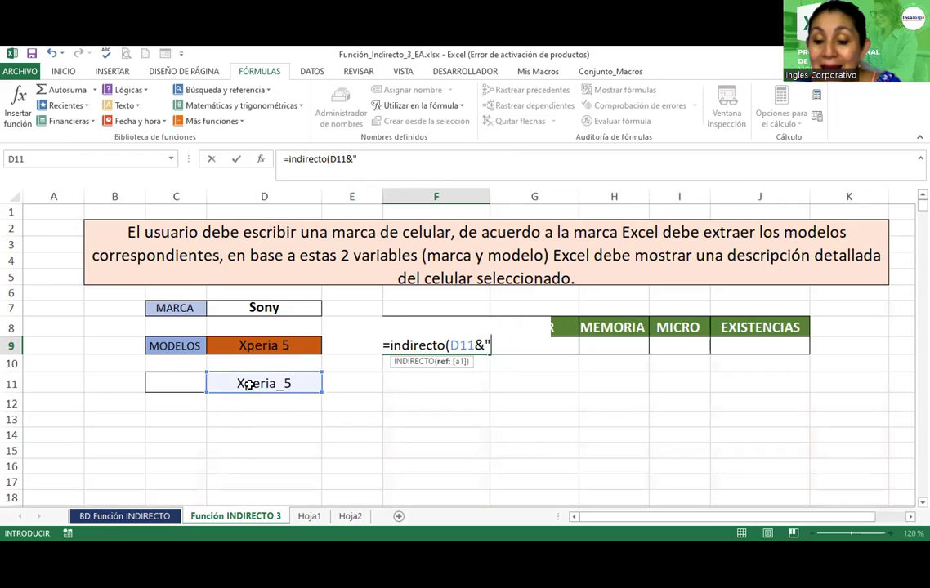
text(_)
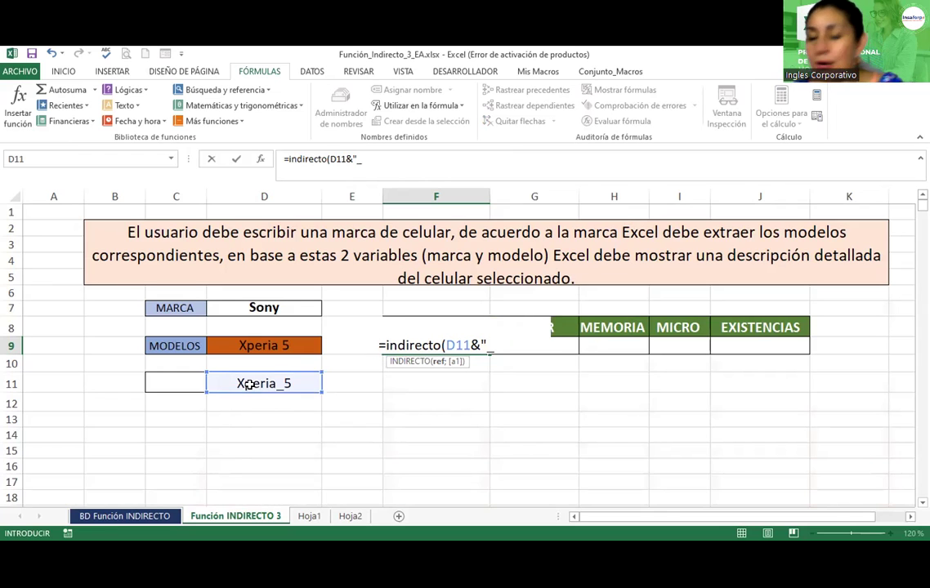
text(pre)
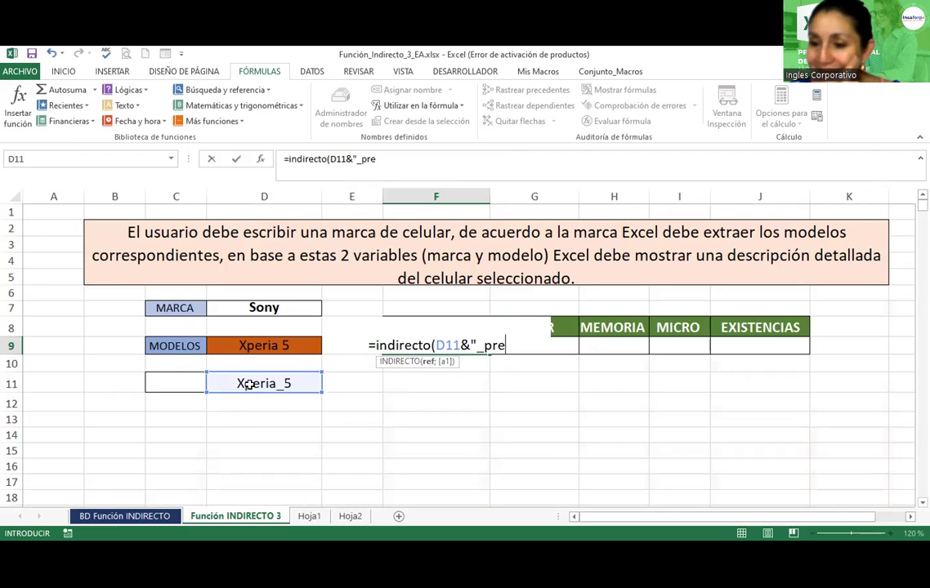
text("))
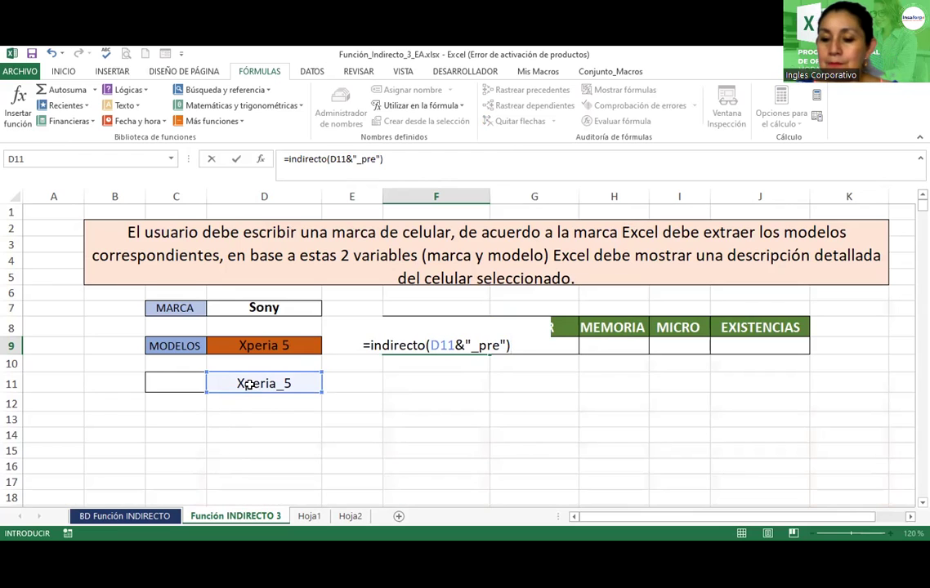
key(Return)
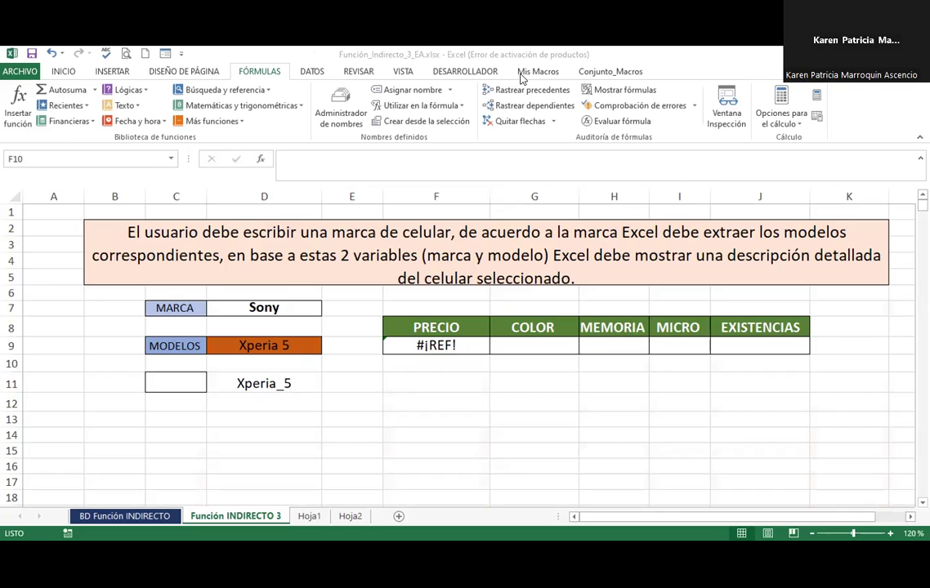
Step: Review the INDIRECTO formula in the PRECIO cell F9
click(409, 347)
double_click(416, 345)
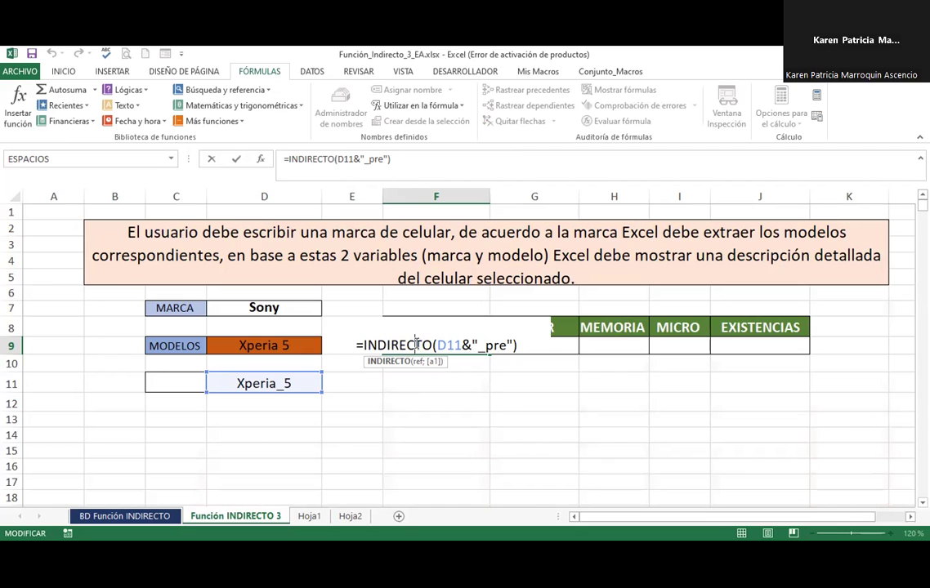
key(Return)
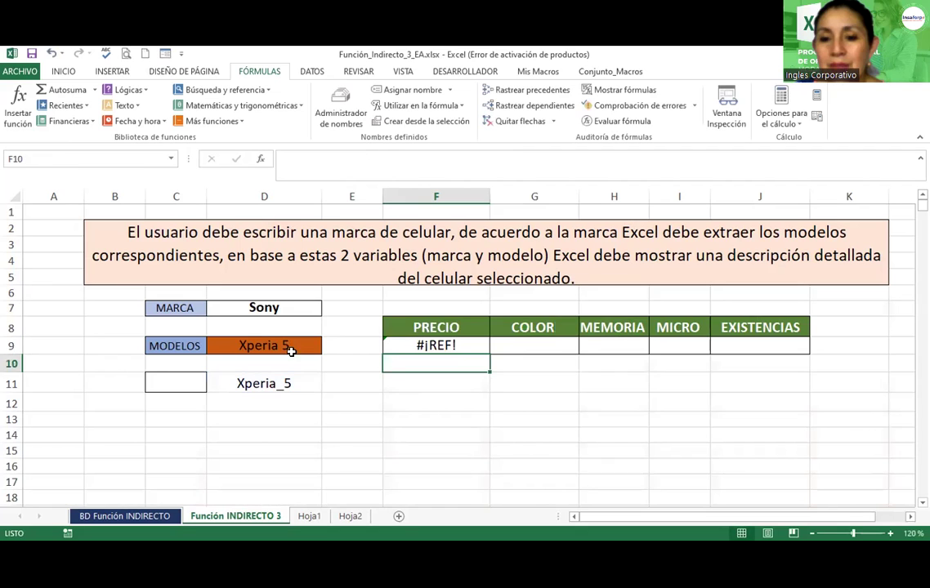
Step: Choose Xperia 1 as the model in cell D9
click(302, 347)
click(326, 349)
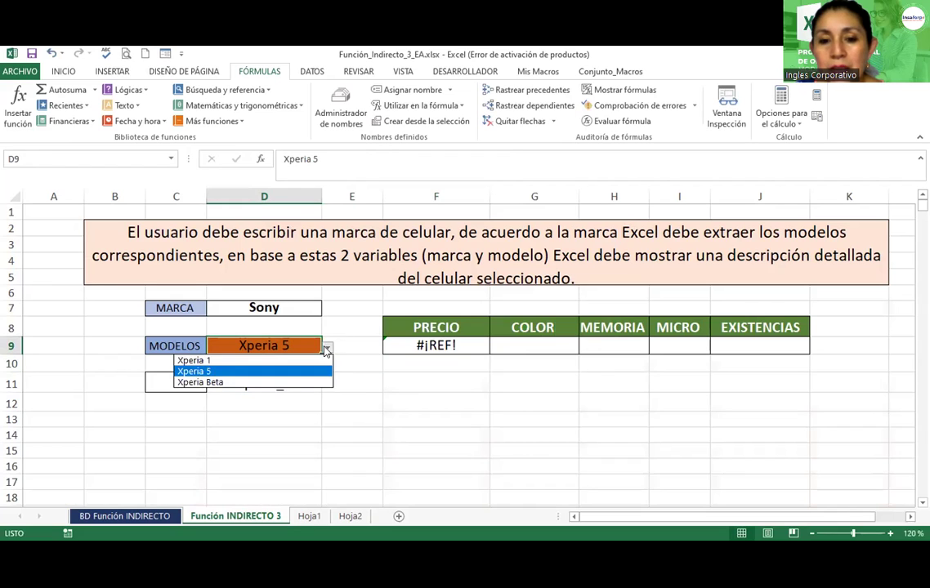
click(195, 362)
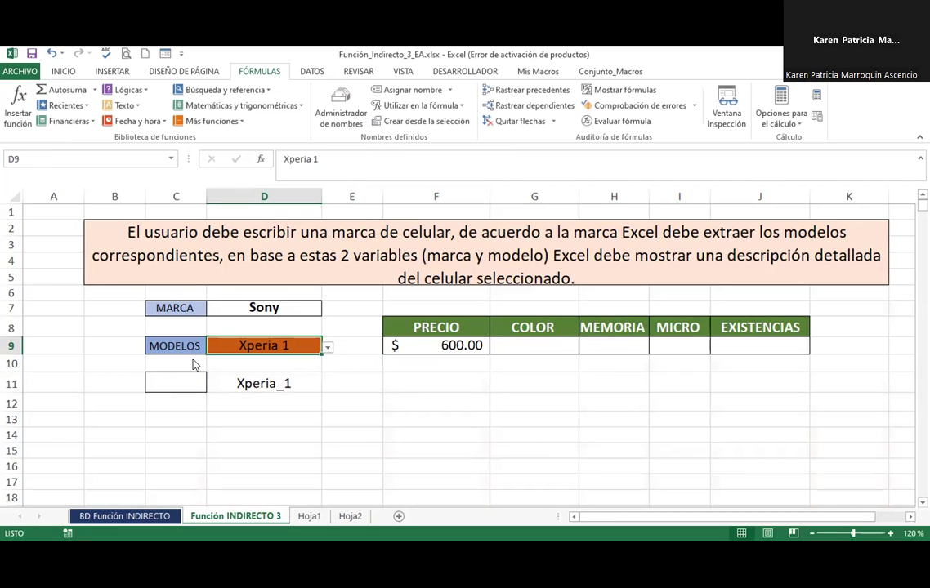
Step: Compare the Xperia 1 price in D18 of the BD Función INDIRECTO sheet with the retrieved PRECIO value
click(128, 516)
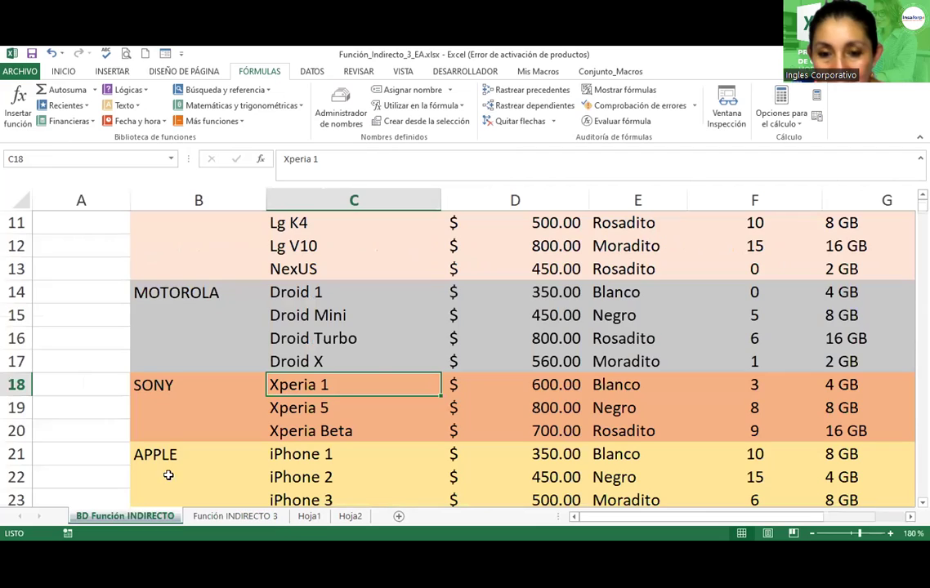
double_click(523, 387)
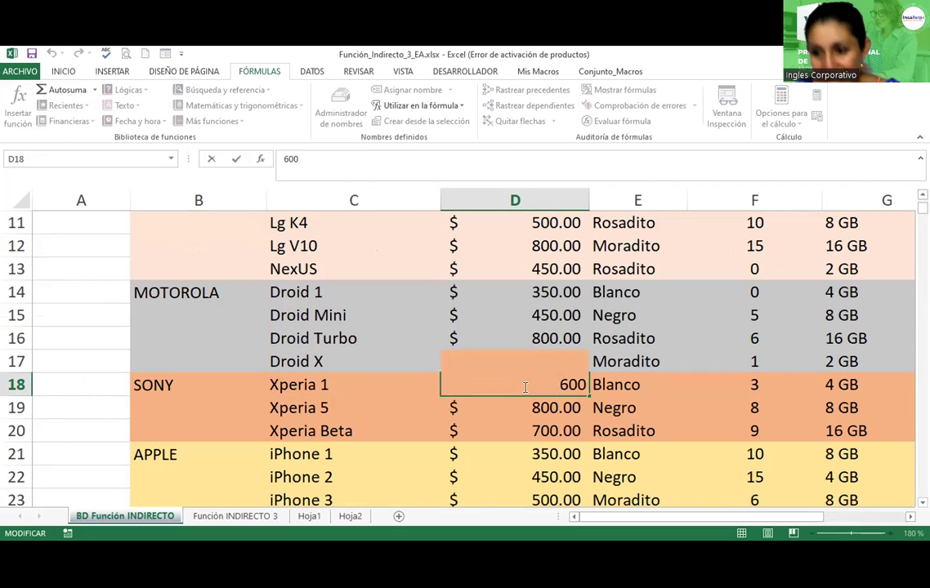
key(Return)
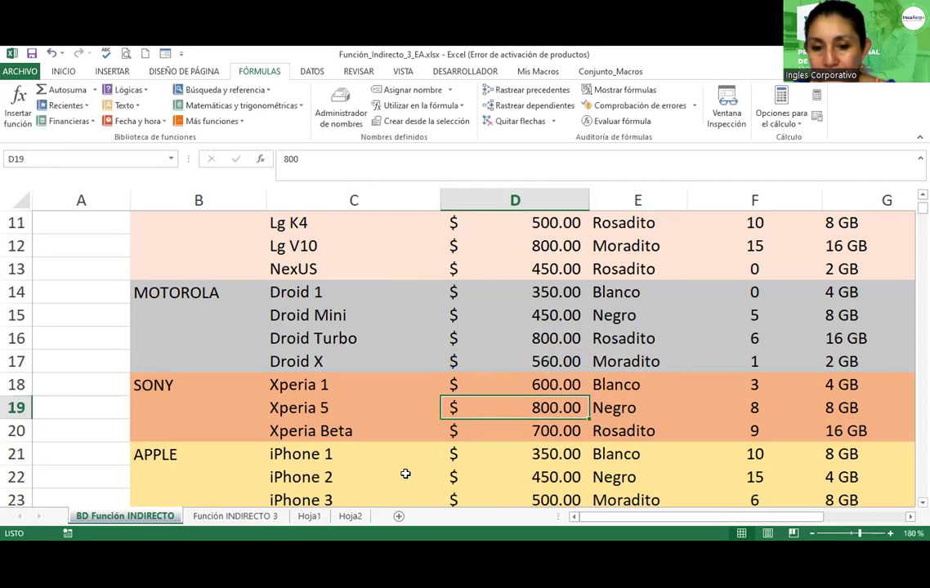
click(235, 516)
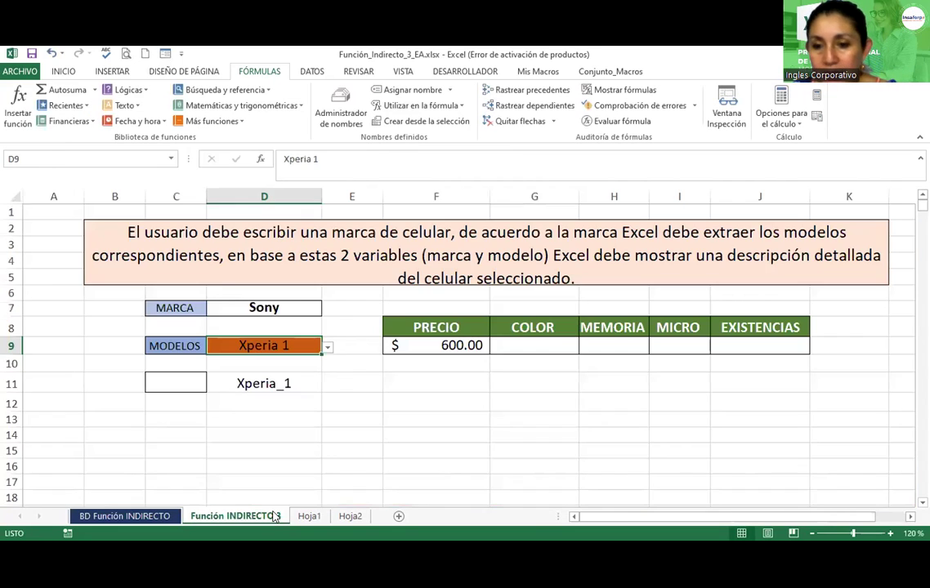
click(506, 346)
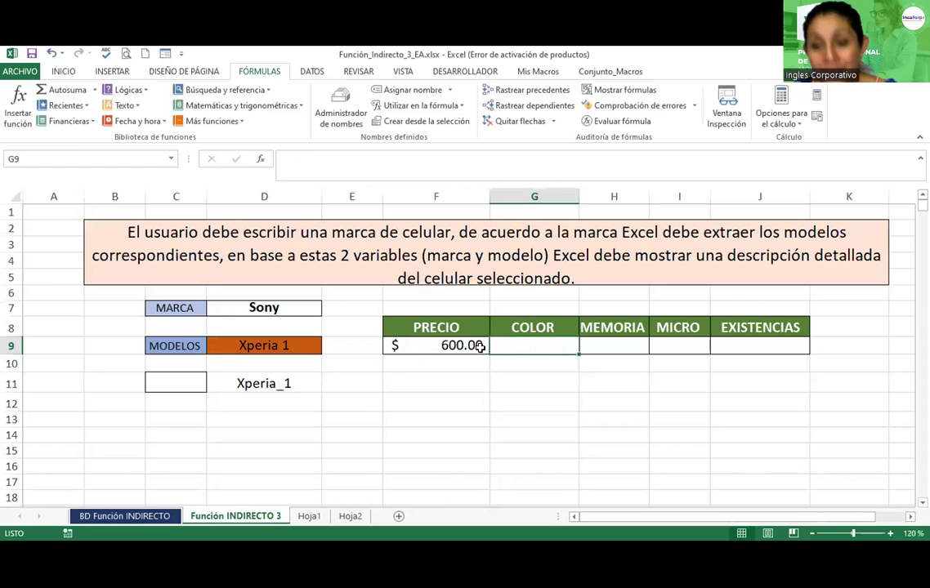
Step: Define the workbook-level name Xperia_1_col for the Xperia 1 colour in cell E18 of the BD Función INDIRECTO sheet
click(144, 517)
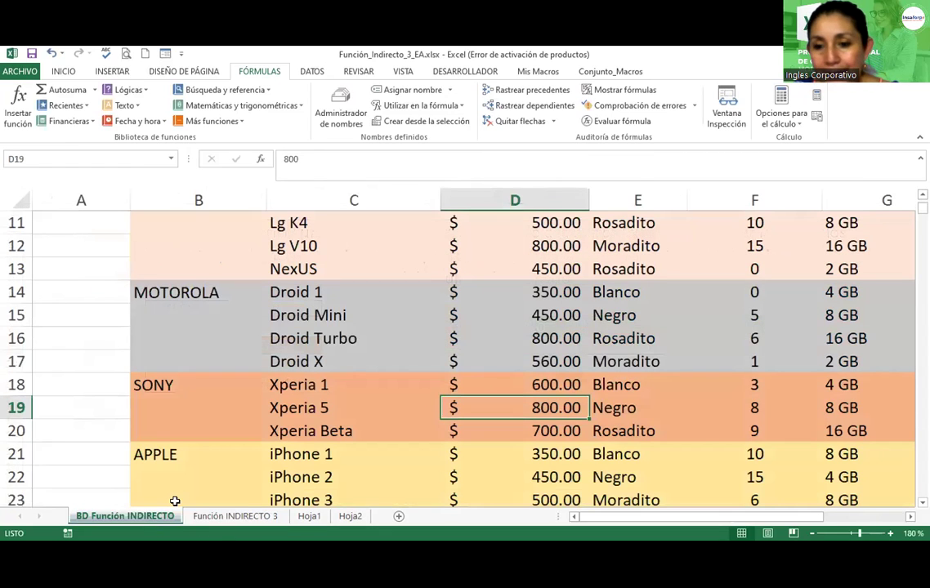
click(600, 384)
click(278, 384)
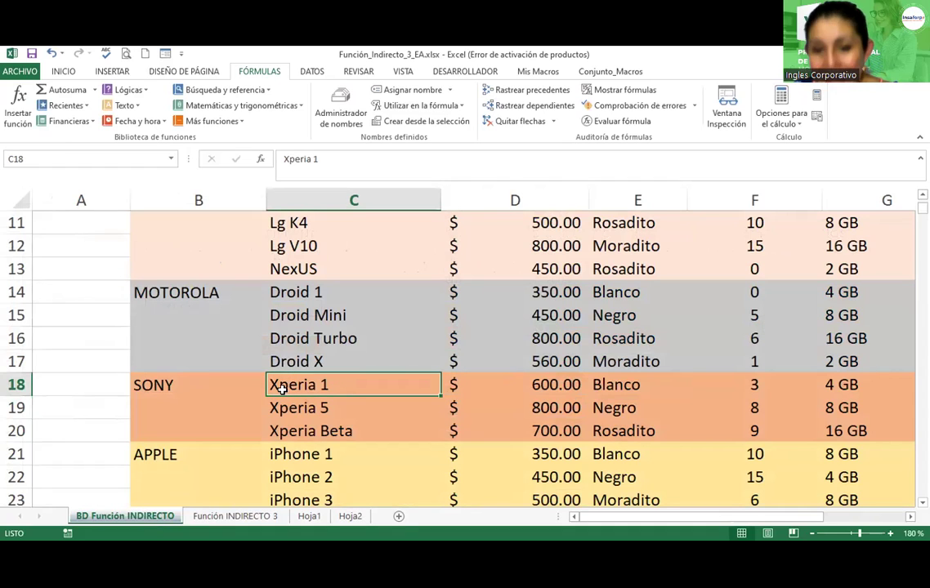
click(438, 92)
click(625, 151)
text(_1_col)
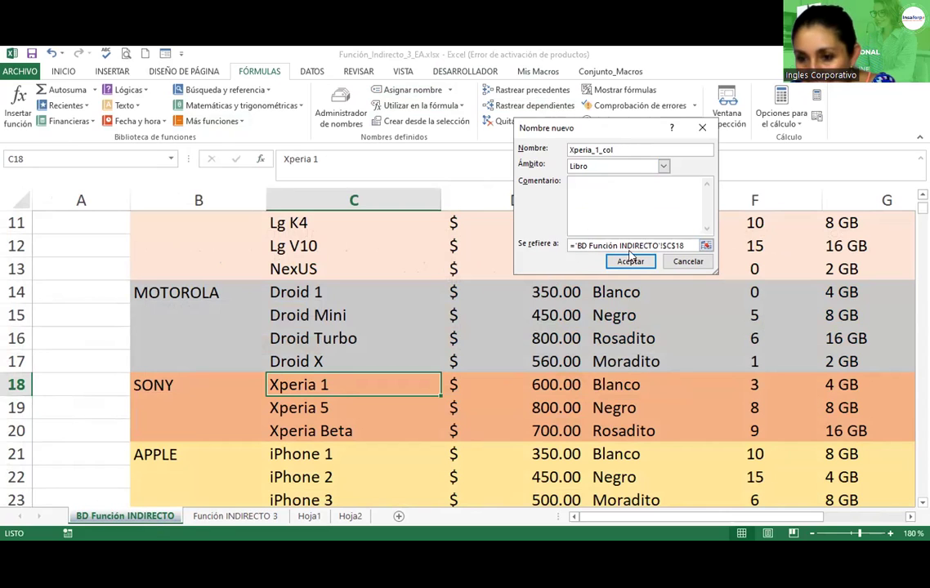
click(706, 247)
click(755, 245)
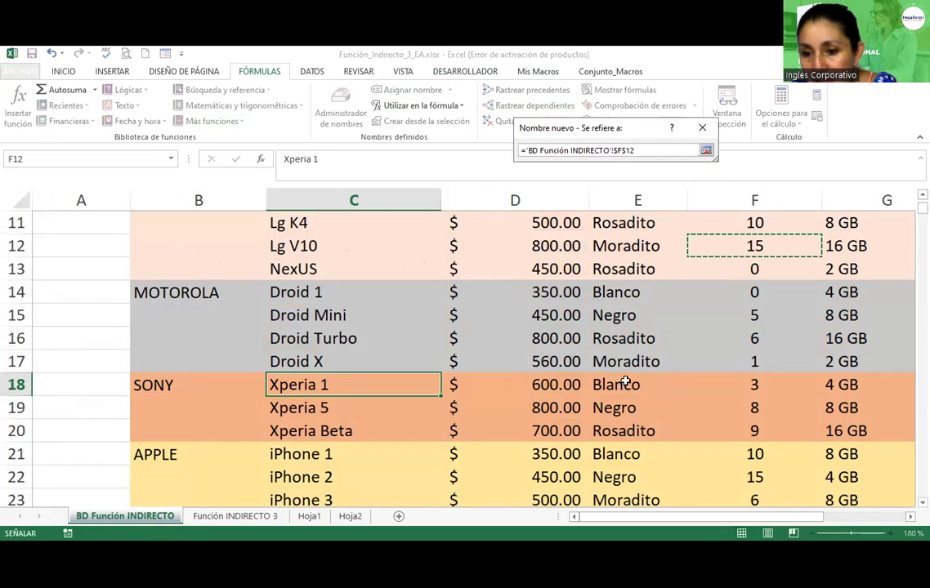
click(611, 384)
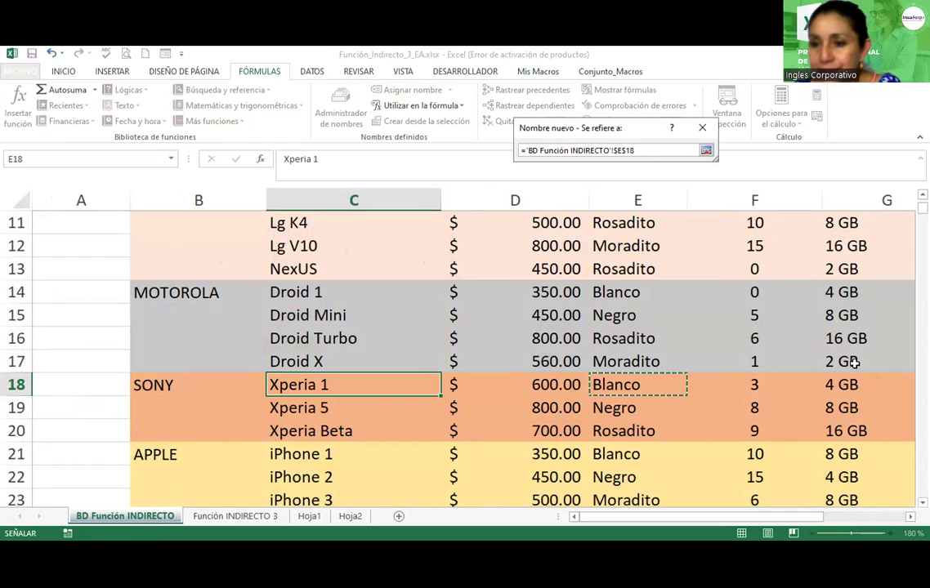
click(706, 152)
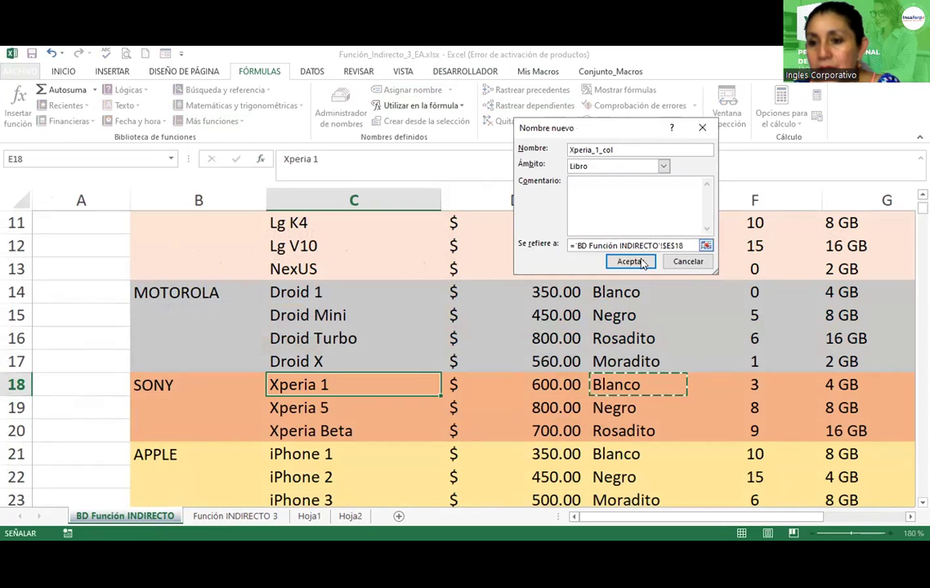
click(631, 262)
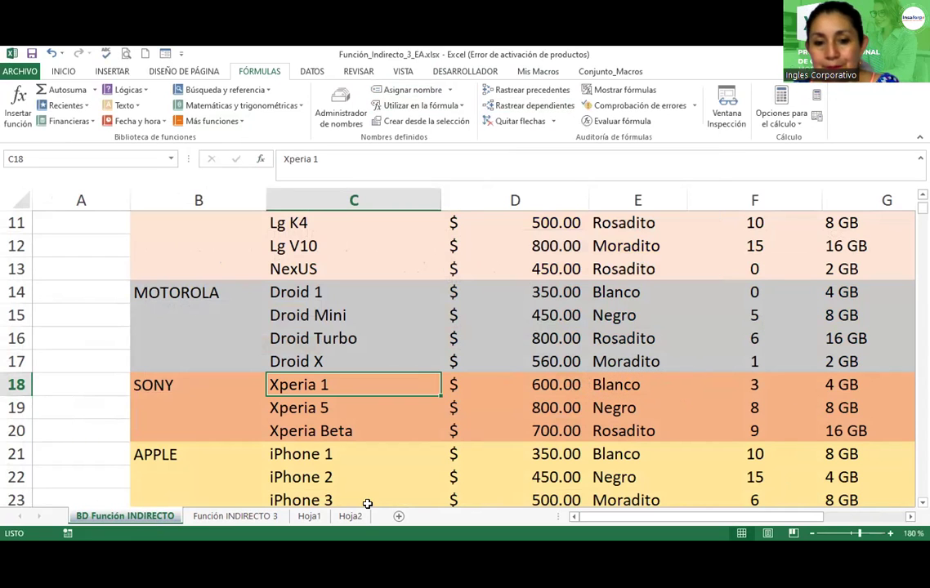
Step: Enter =INDIRECTO(D11&"_col") in the COLOR cell G9 of the Función INDIRECTO 3 sheet
click(244, 515)
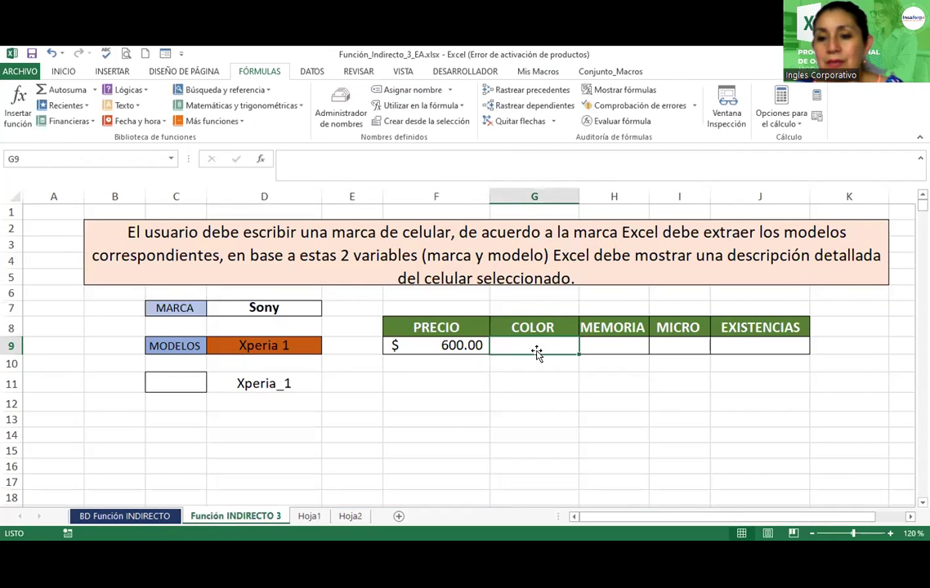
text(=)
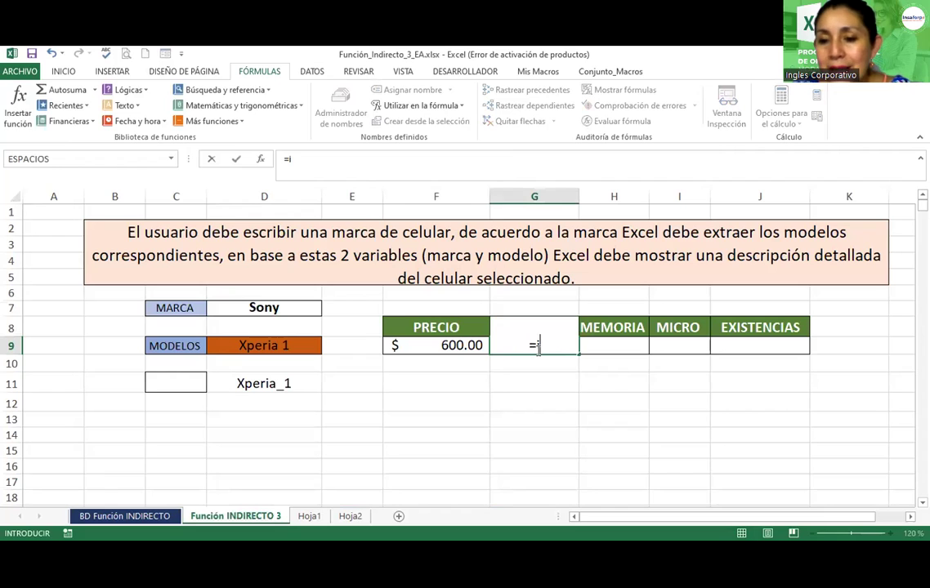
text(indirec)
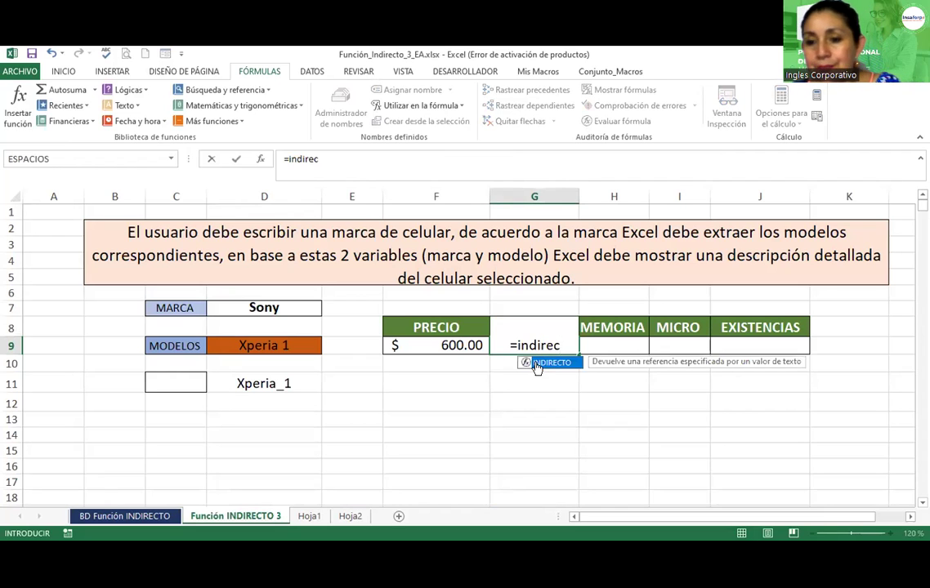
key(Tab)
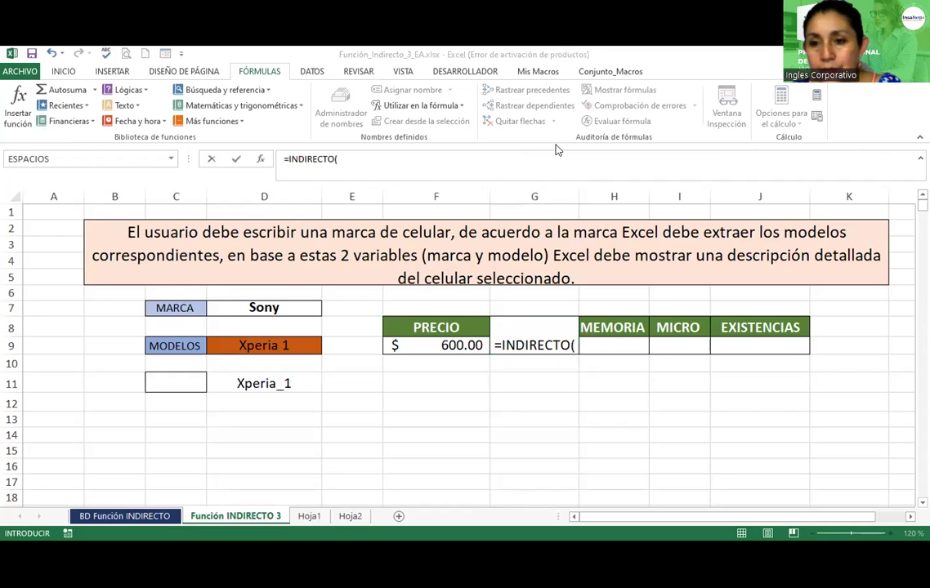
click(251, 384)
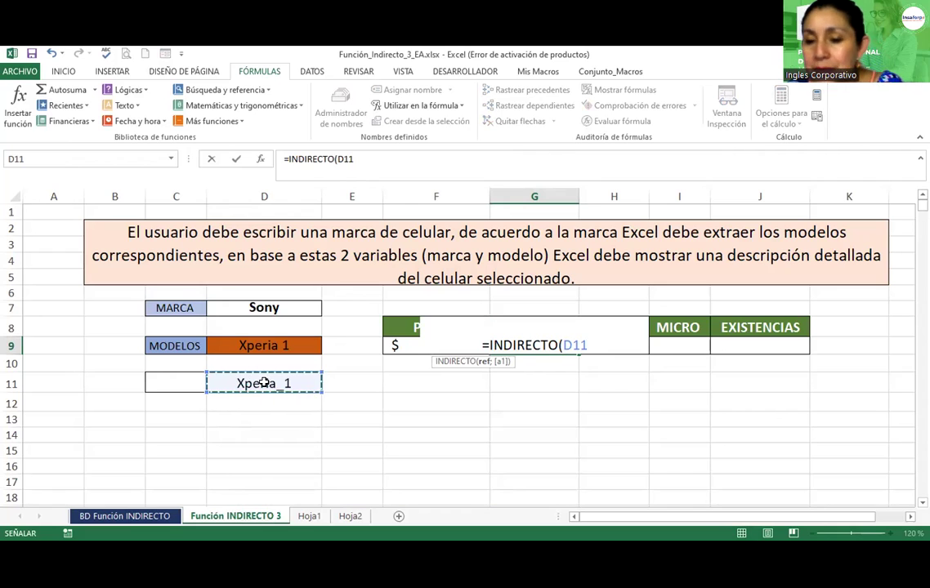
text(&)
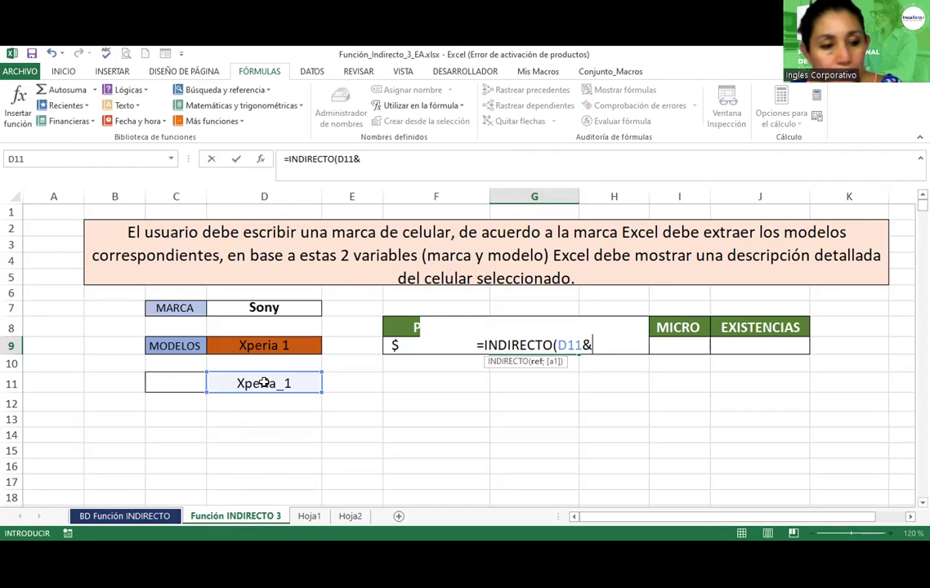
text(")
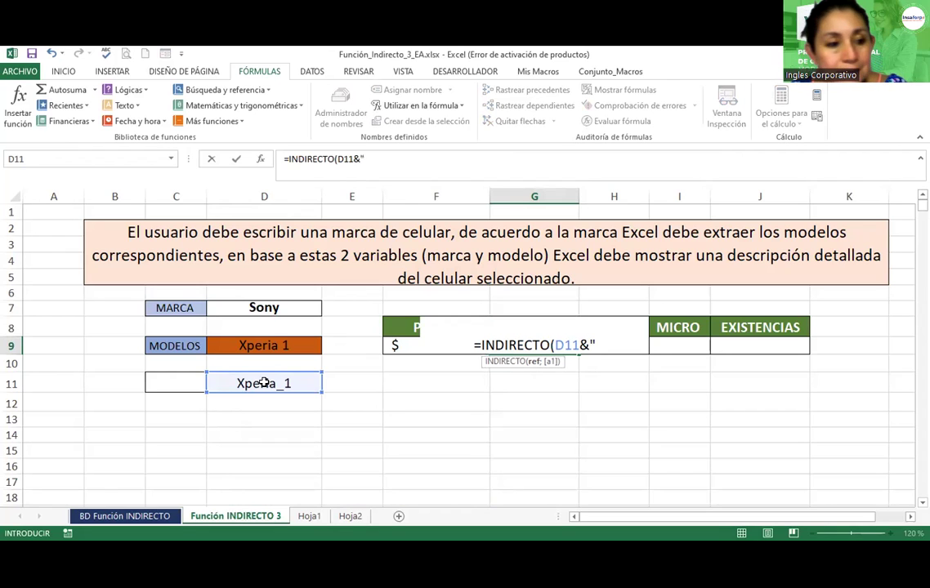
text(_)
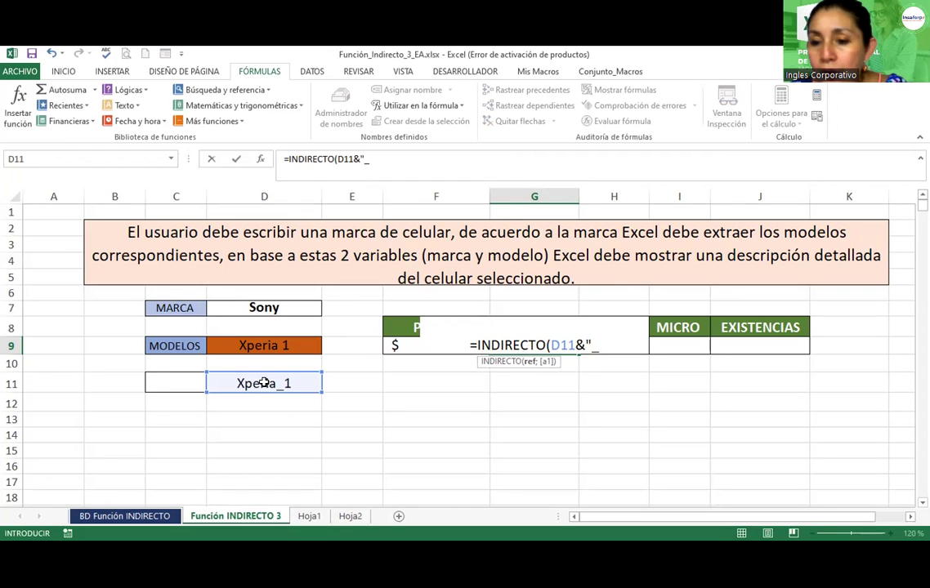
text(col")
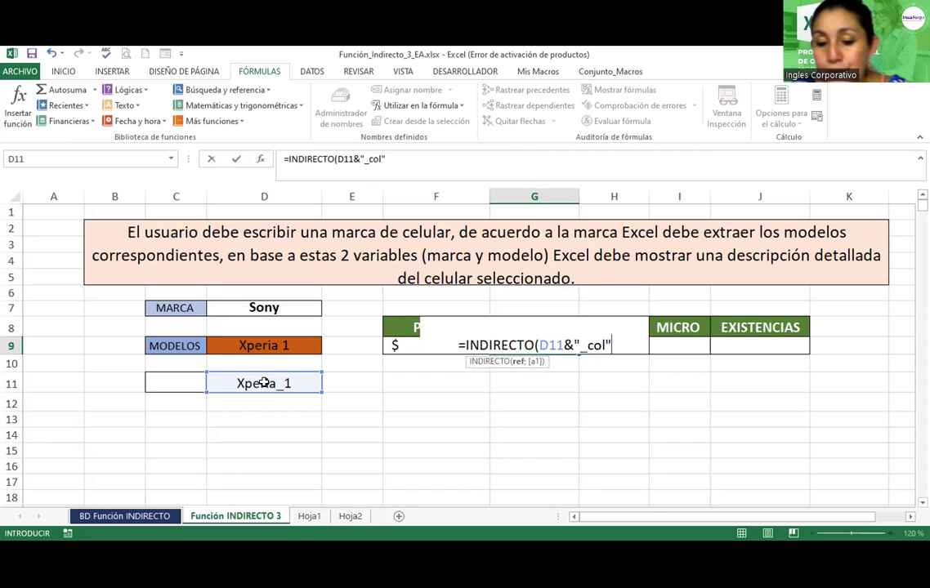
key(Return)
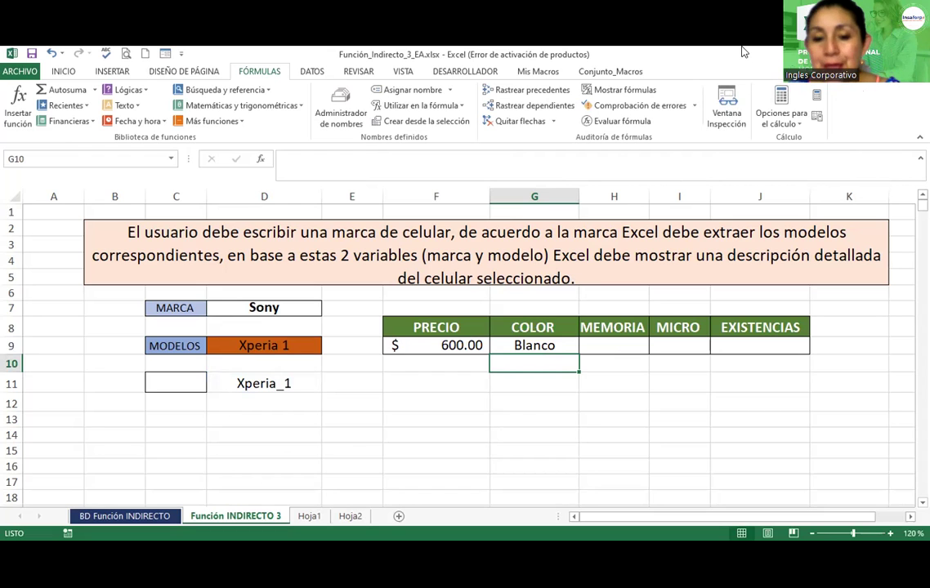
Step: Format the Sony rows B18:H20 of the BD Función INDIRECTO sheet in bold with a dark green fill
key(ctrl+Page_Up)
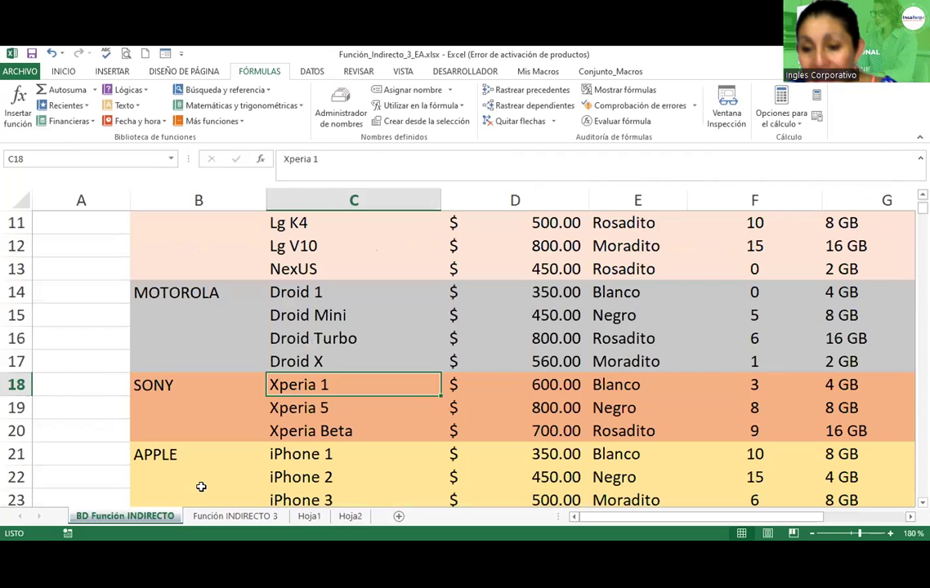
click(812, 533)
click(812, 533)
click(812, 533)
click(812, 533)
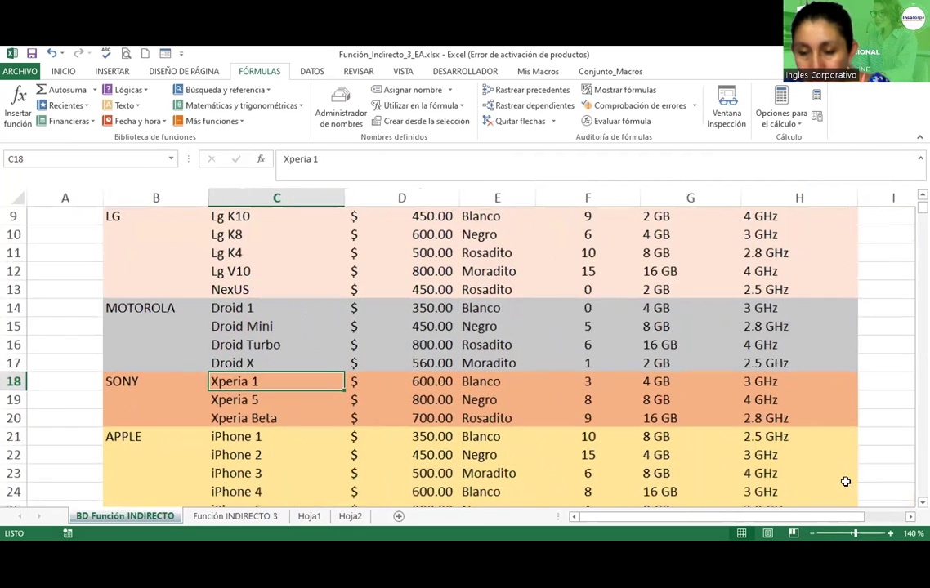
drag(129, 382, 707, 409)
key(ctrl+End)
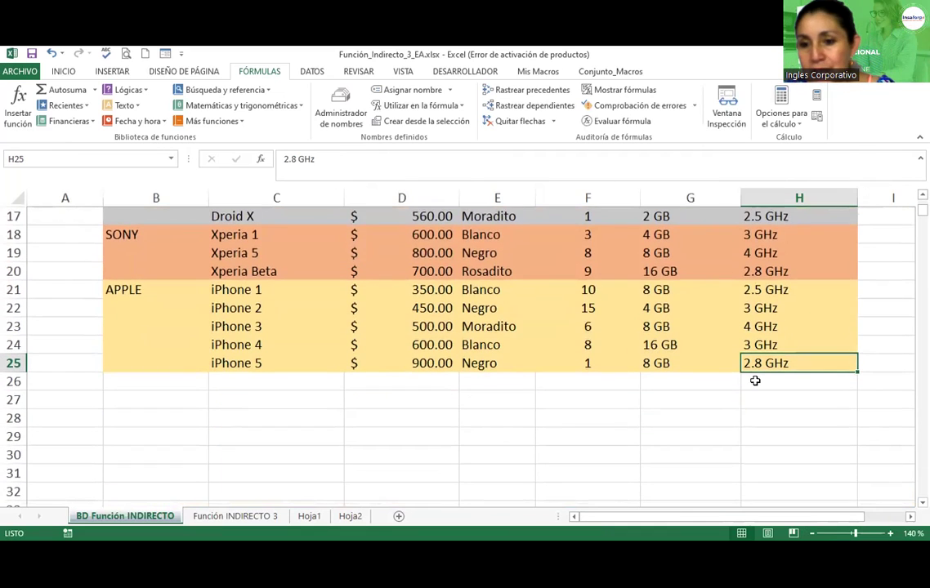
scroll(755, 380, up, 1)
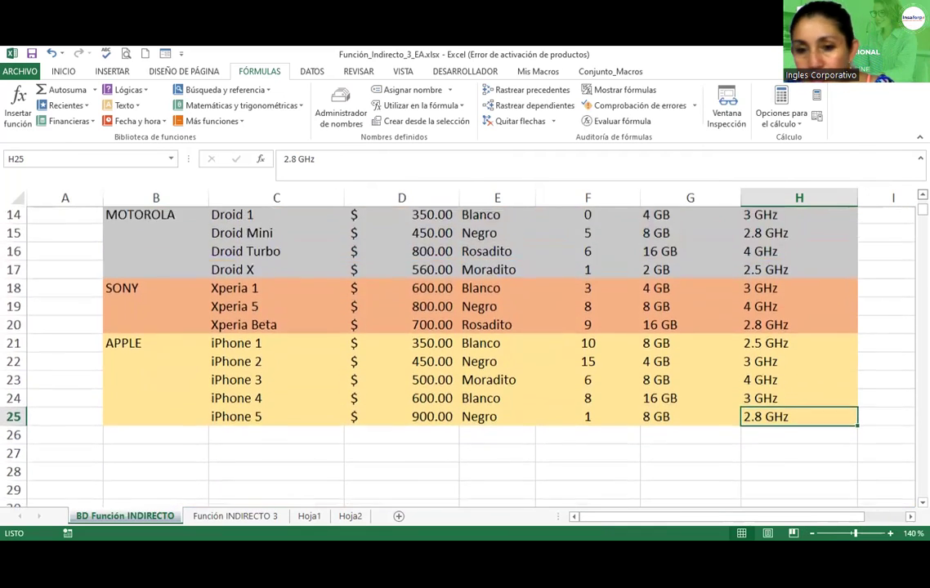
scroll(177, 339, up, 2)
drag(156, 328, 780, 365)
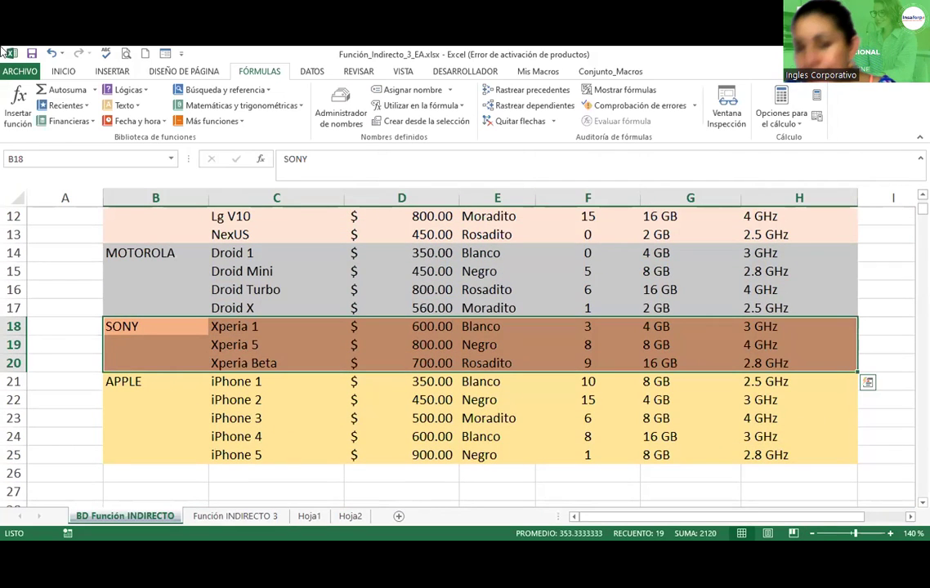
click(55, 71)
click(71, 117)
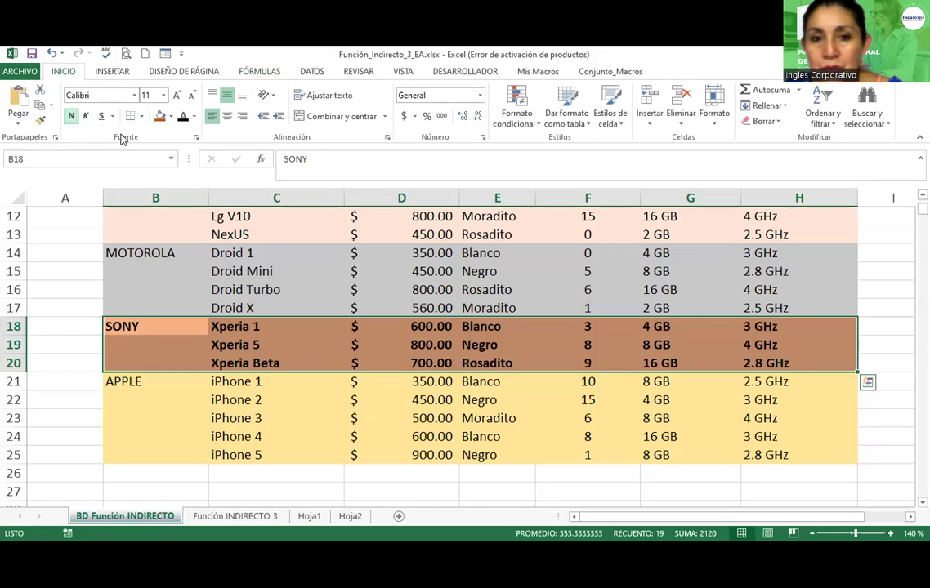
click(170, 117)
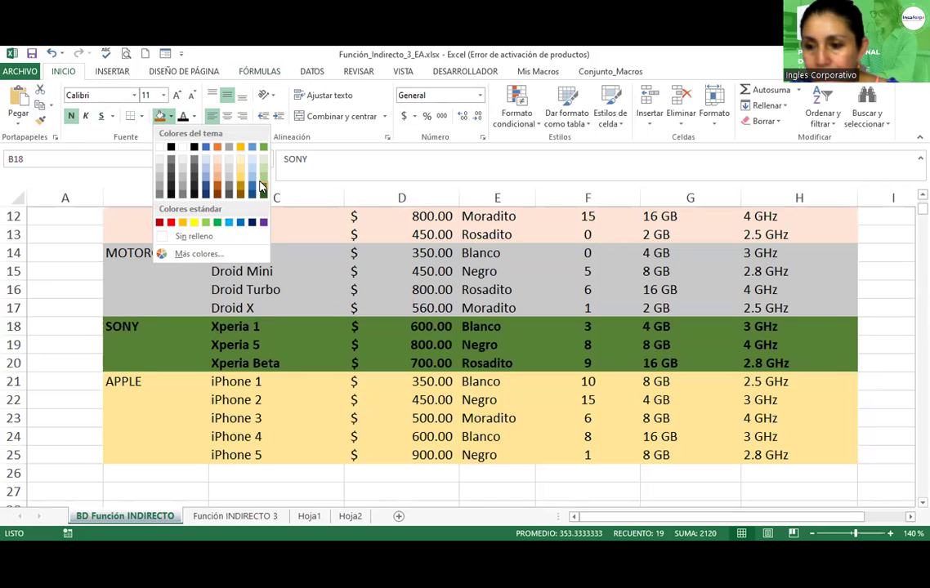
click(261, 188)
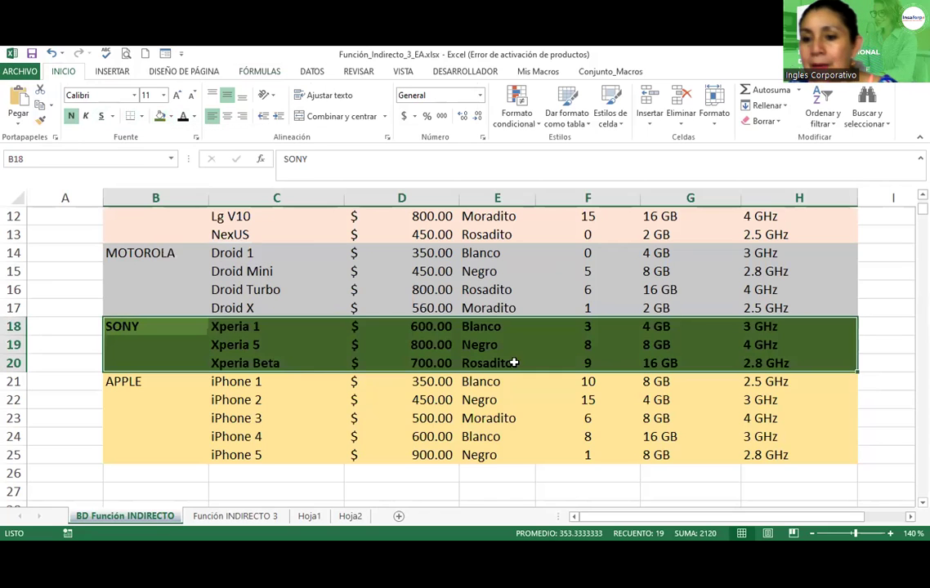
Step: Define the workbook-level name Xperia_1_mem for the Xperia 1 memory in cell G18 of the BD Función INDIRECTO sheet
click(269, 518)
click(149, 518)
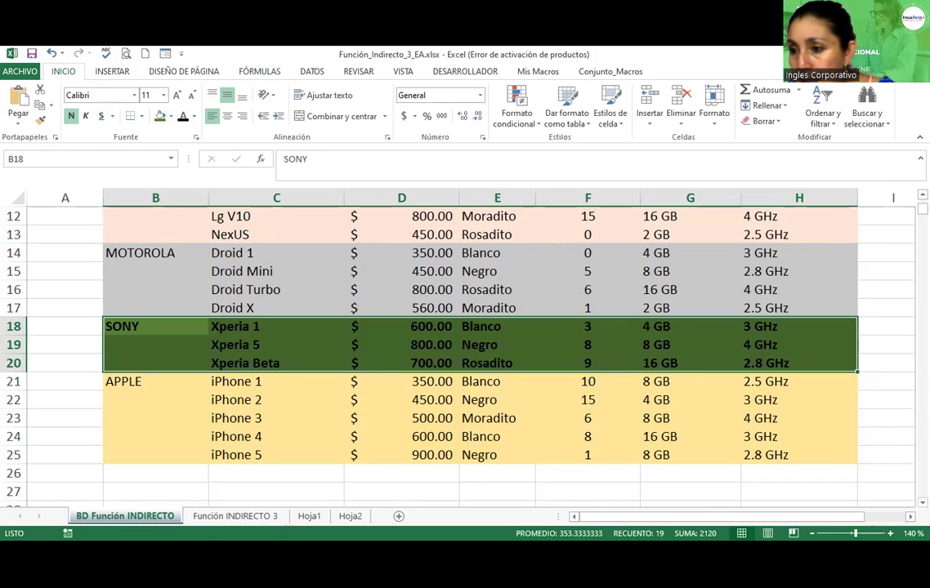
scroll(466, 352, up, 4)
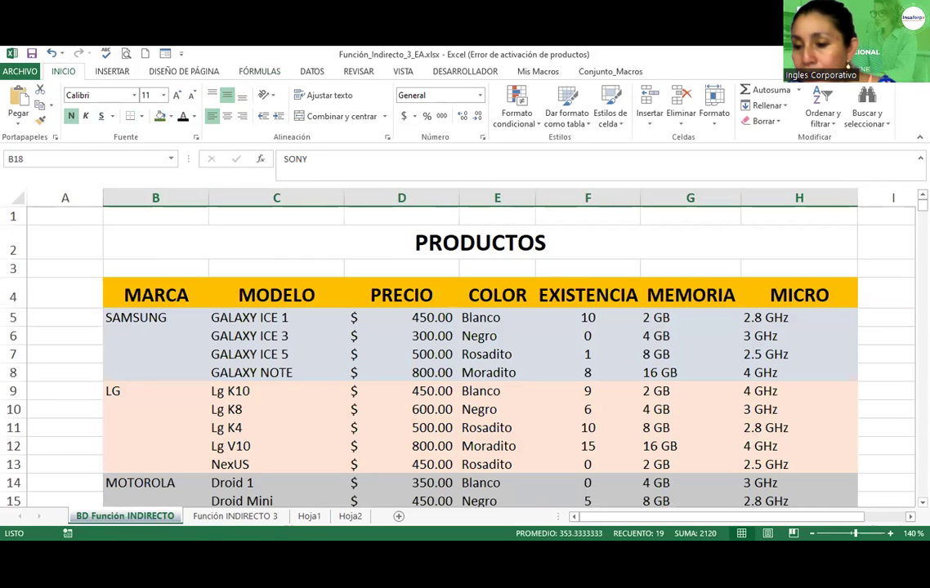
scroll(466, 351, down, 4)
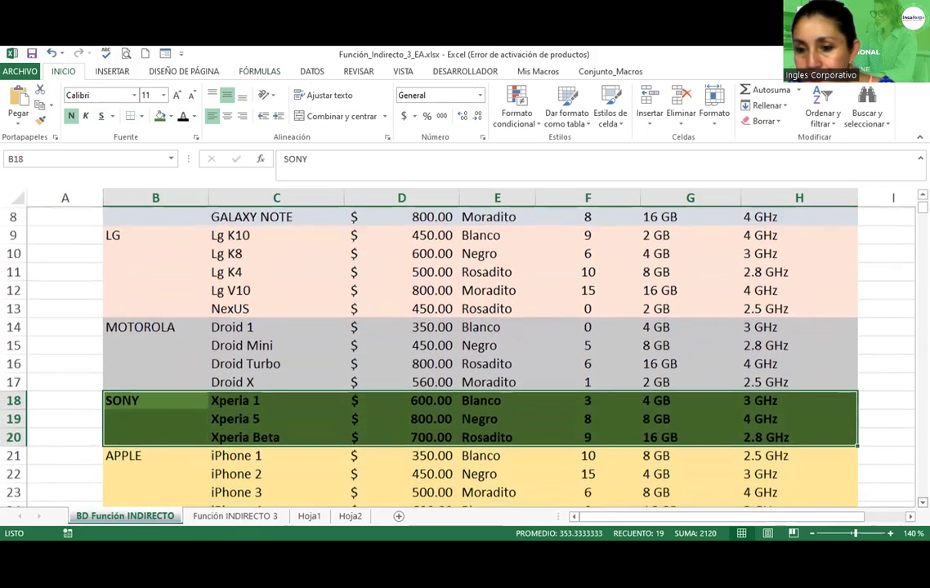
scroll(644, 353, down, 1)
click(650, 327)
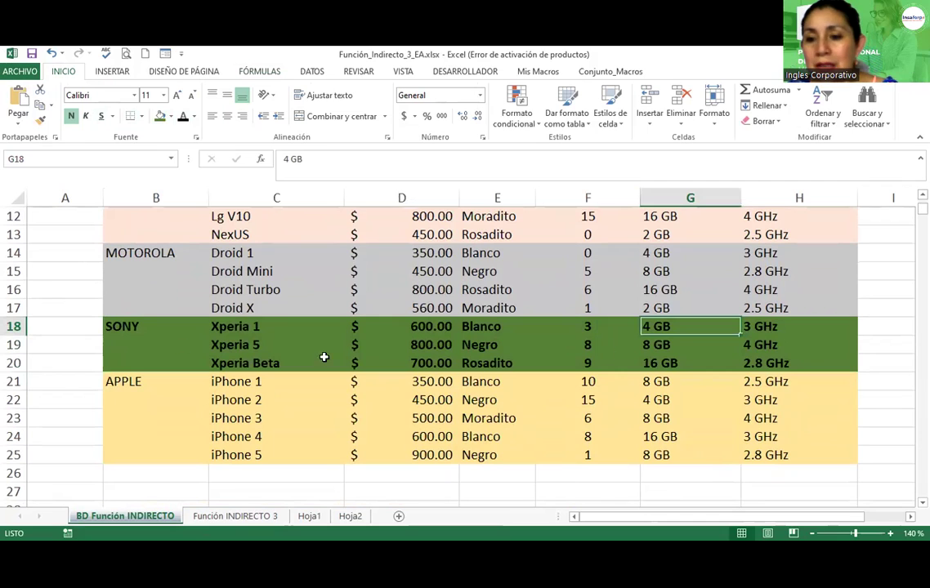
click(243, 327)
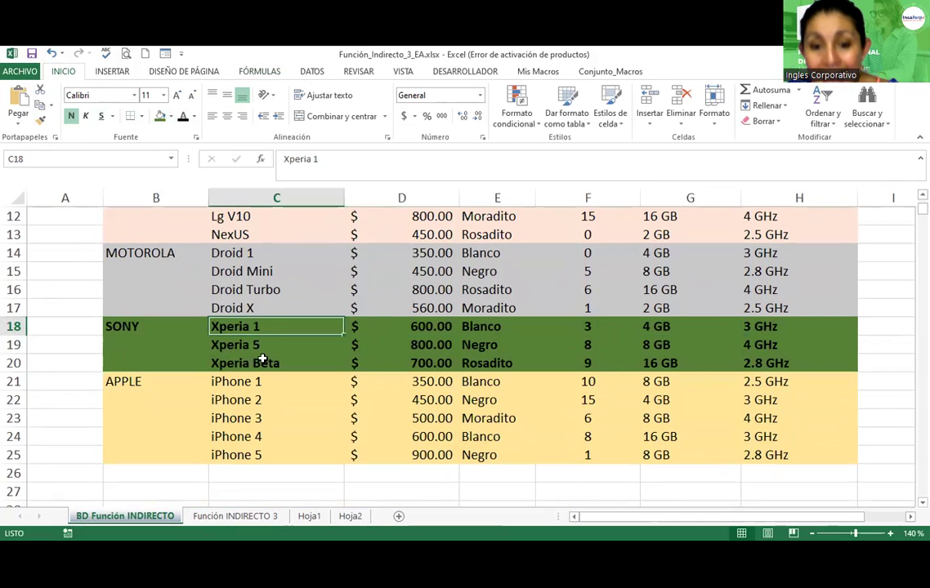
click(255, 72)
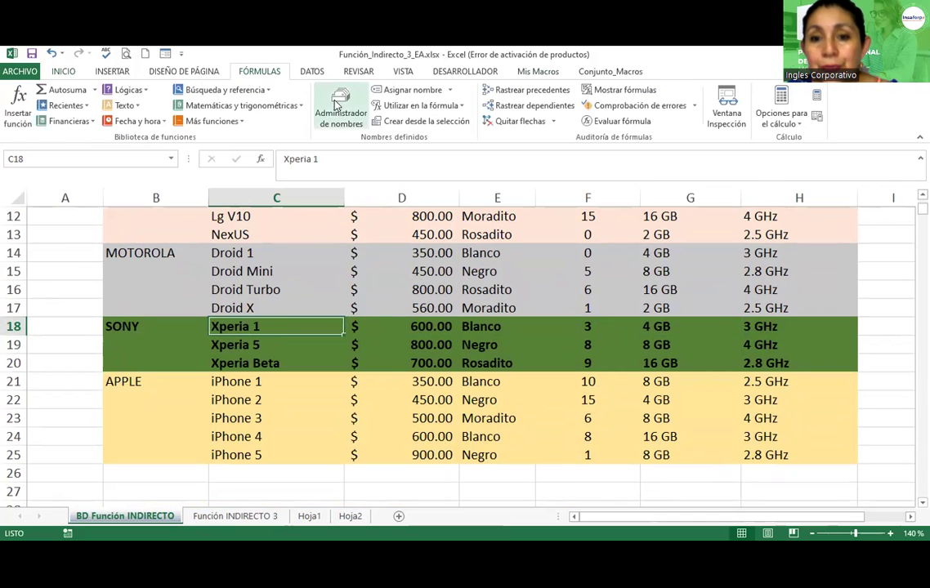
click(388, 88)
click(609, 149)
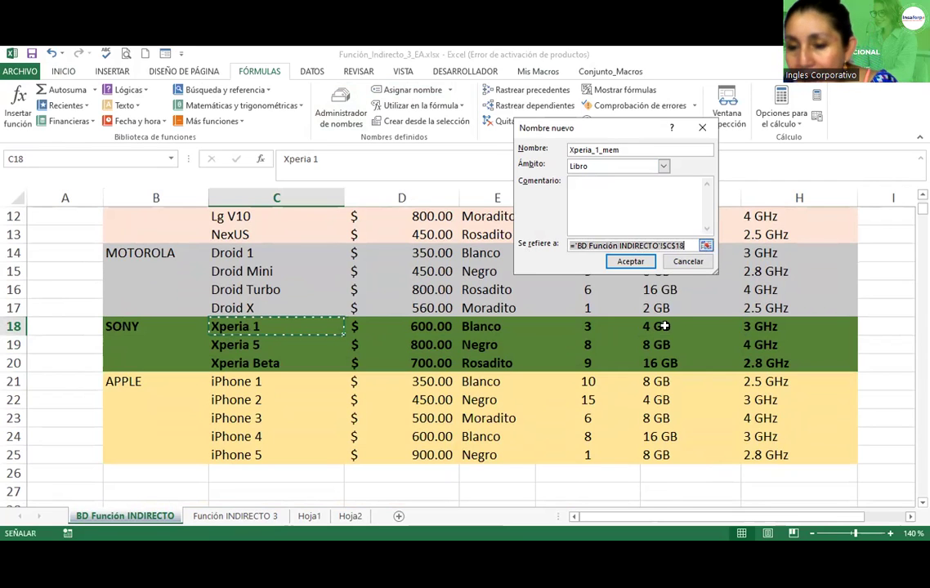
click(691, 235)
click(654, 326)
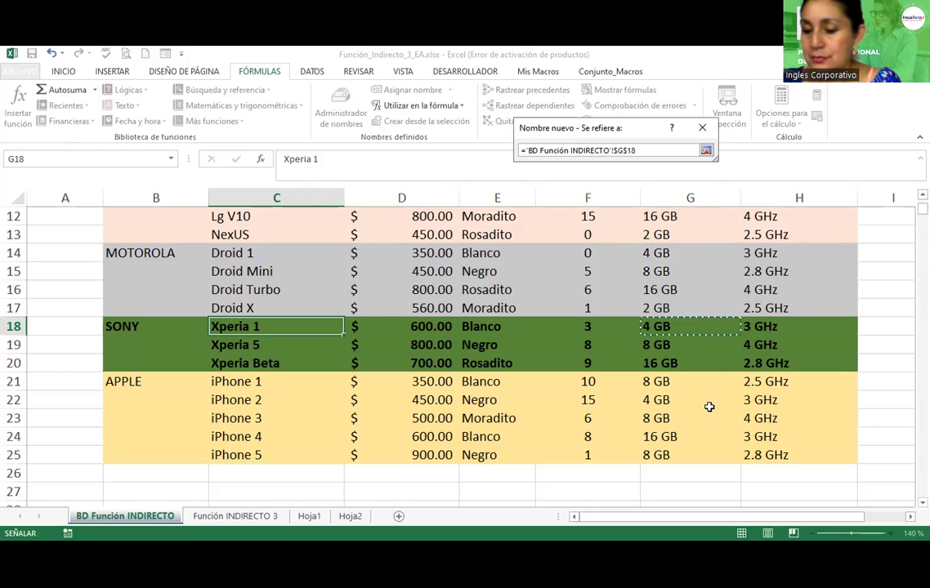
key(Return)
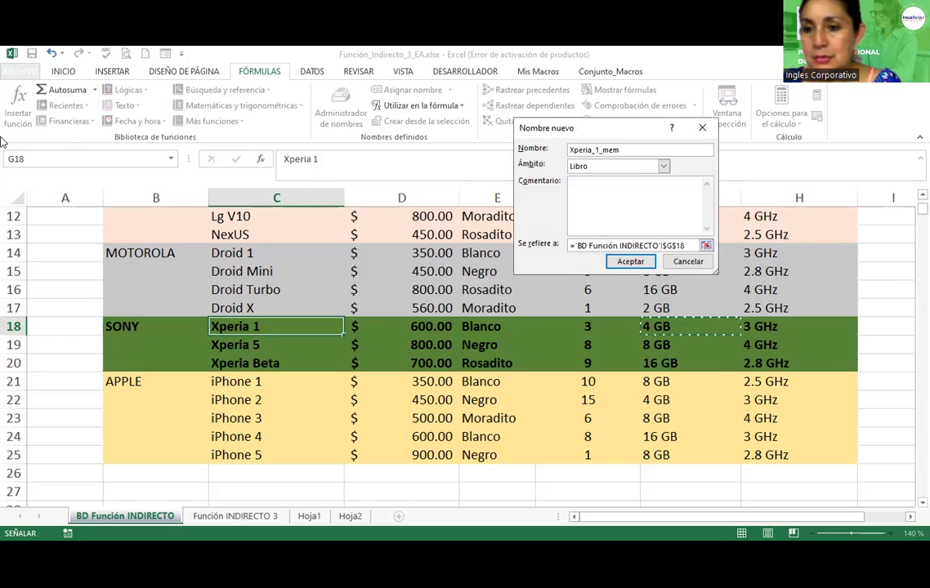
click(627, 263)
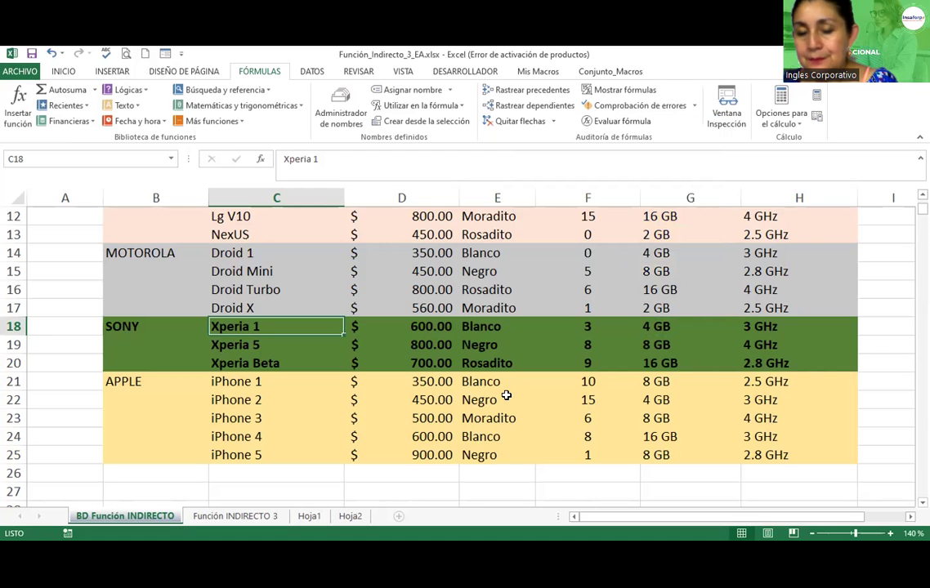
Step: Define the workbook-level name Xperia_1_micro for the Xperia 1 micro in cell H18 of the BD Función INDIRECTO sheet
click(267, 518)
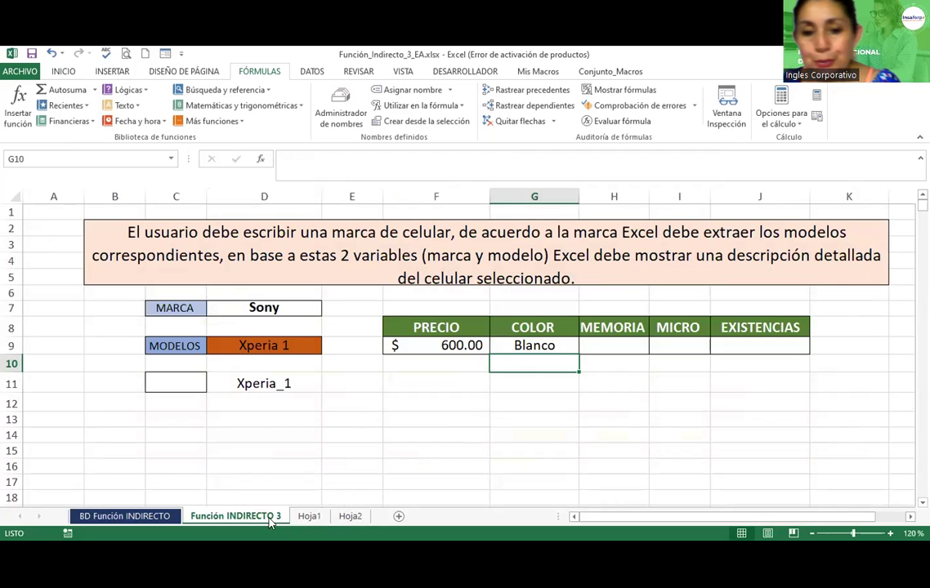
click(114, 517)
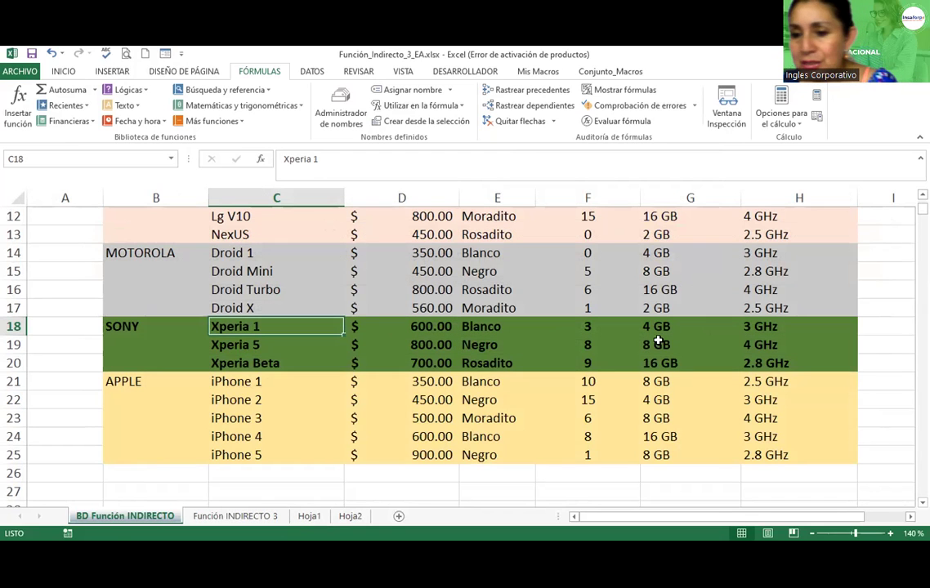
click(744, 326)
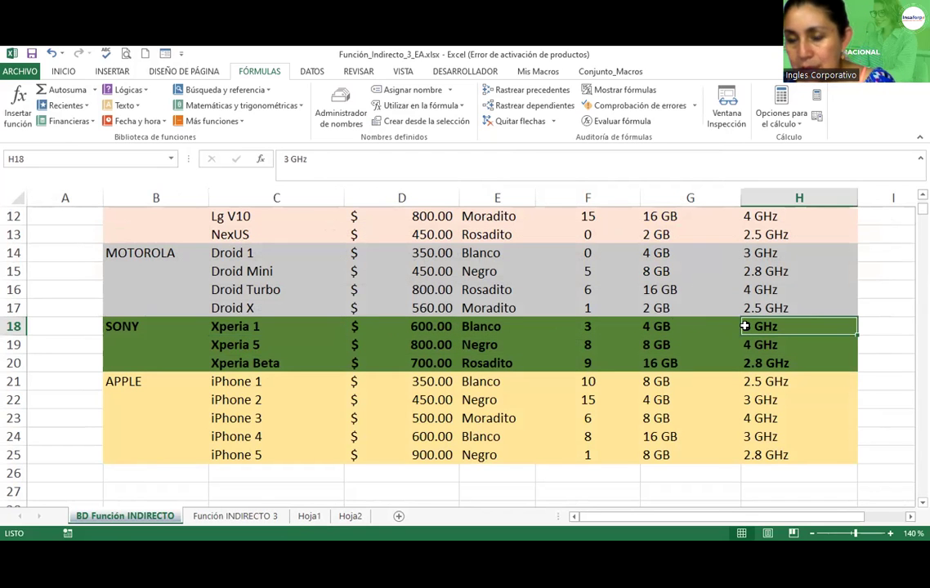
click(248, 326)
click(383, 89)
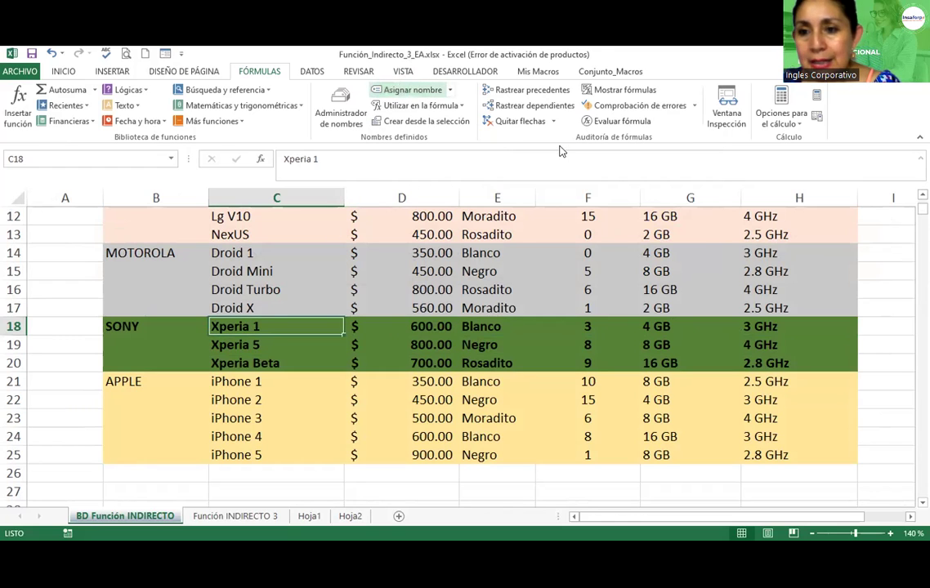
click(635, 150)
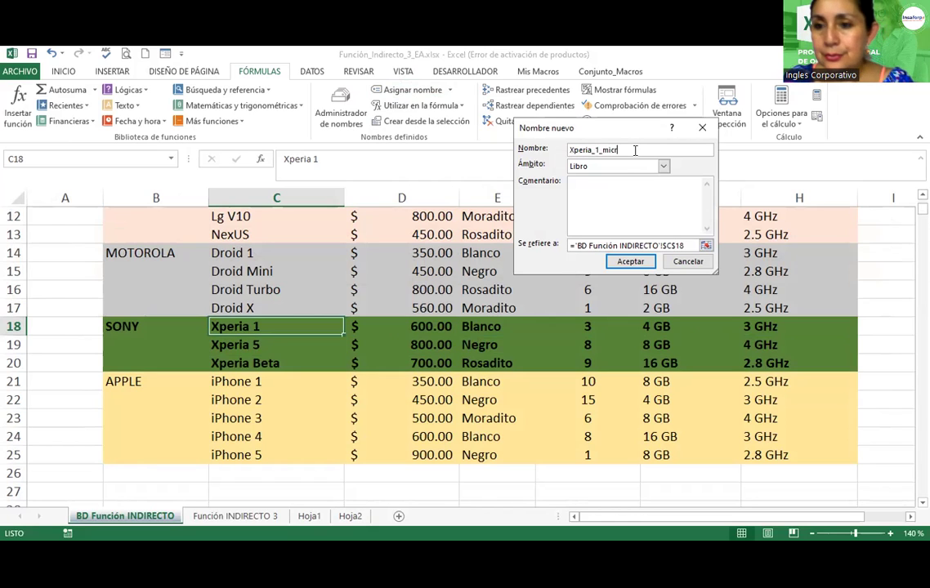
click(704, 243)
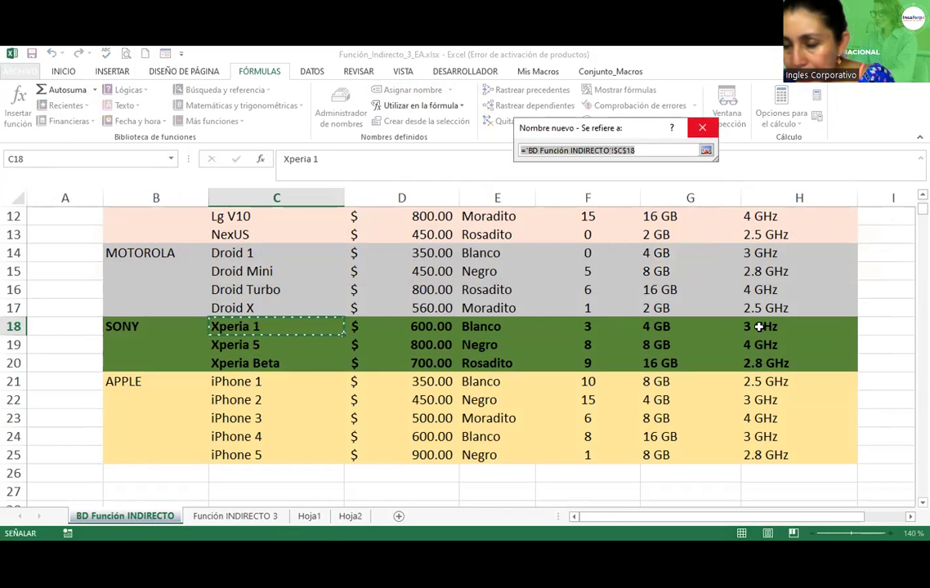
click(762, 326)
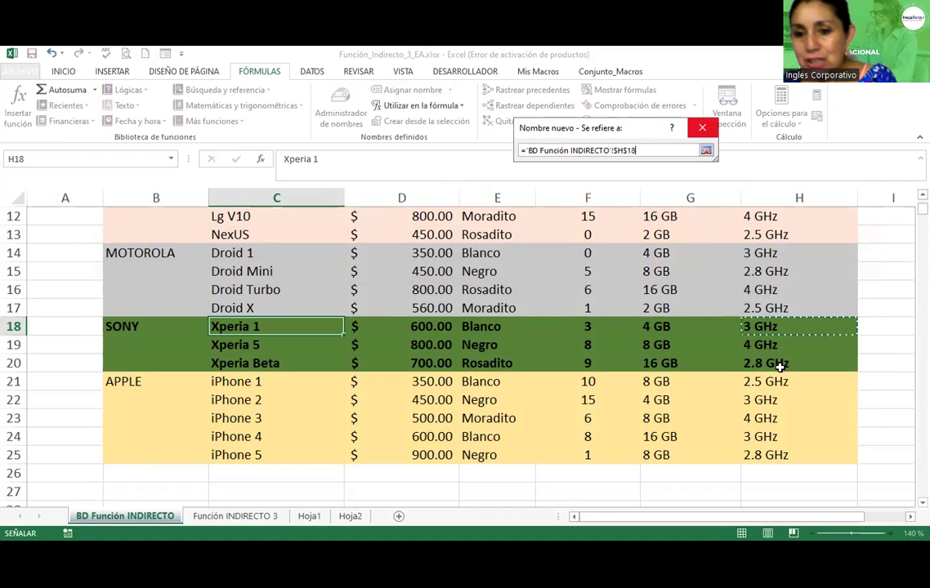
click(706, 151)
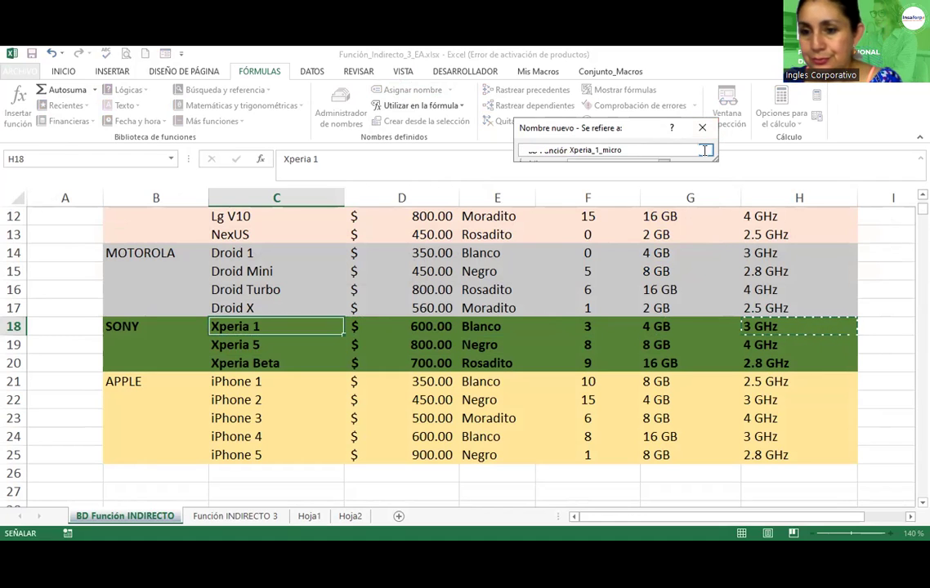
click(629, 261)
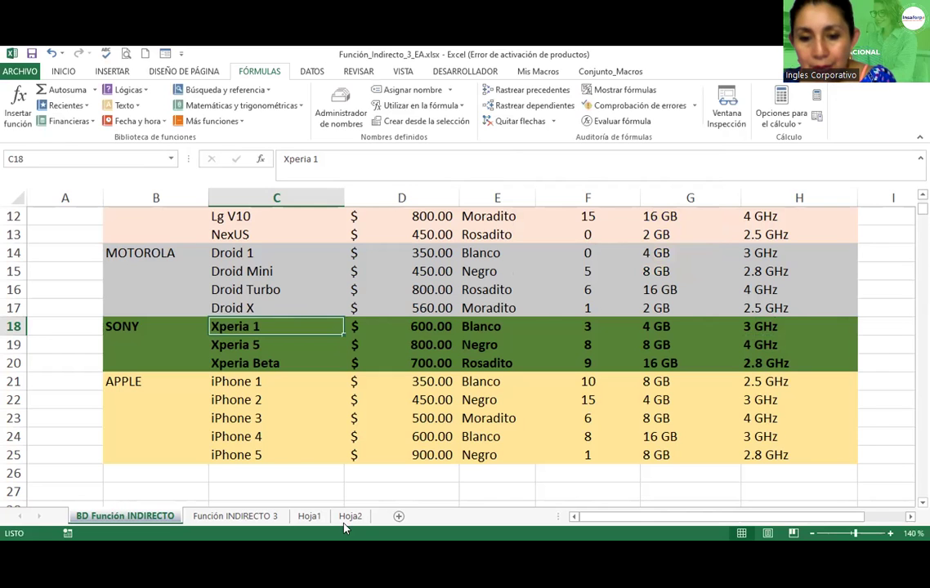
Step: Define the workbook-level name Xperia_1_exis for the Xperia 1 stock in cell F18 of the BD Función INDIRECTO sheet
click(259, 516)
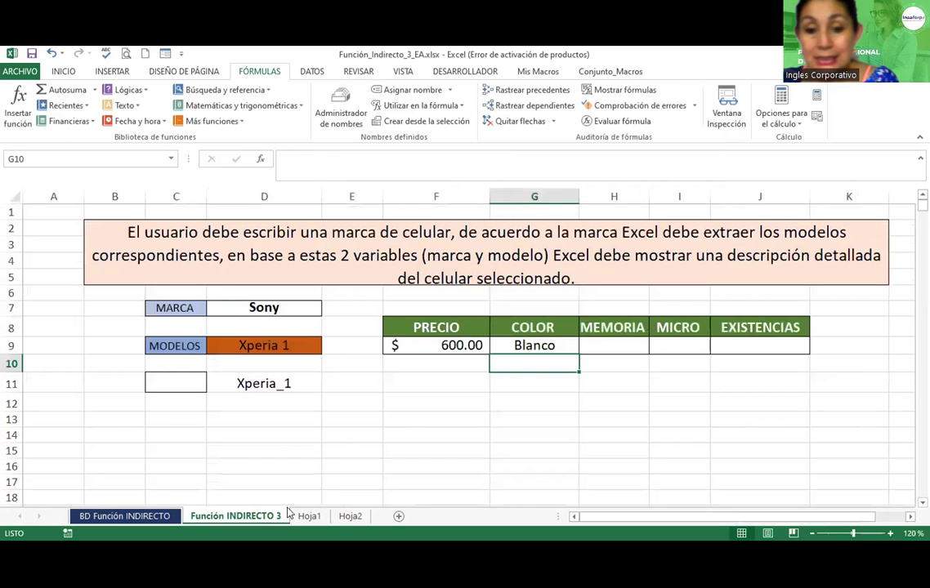
click(163, 518)
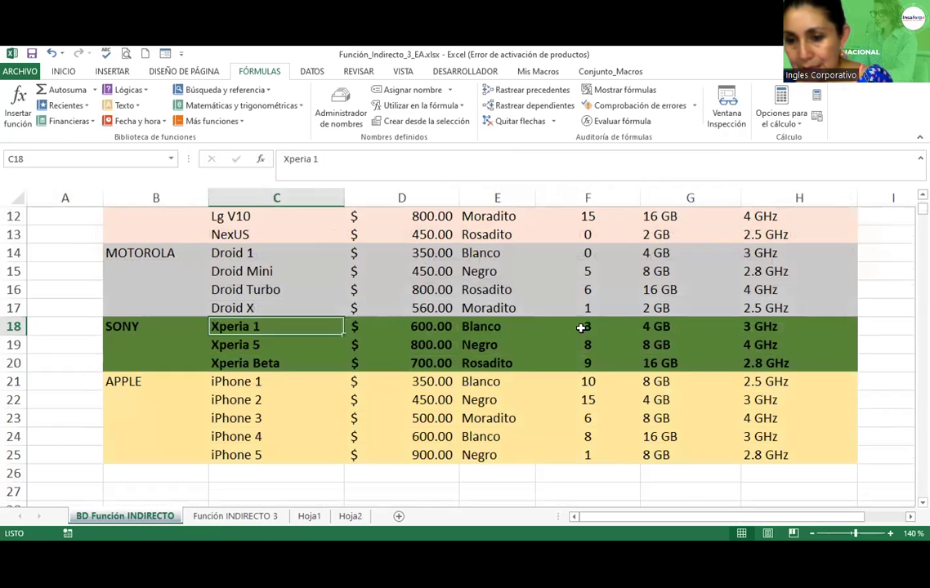
click(581, 328)
click(224, 327)
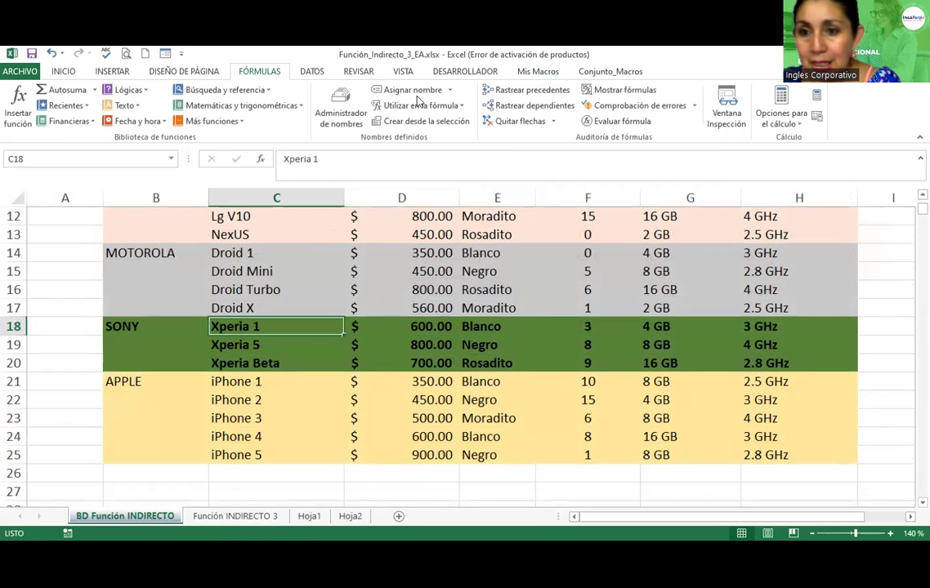
click(391, 91)
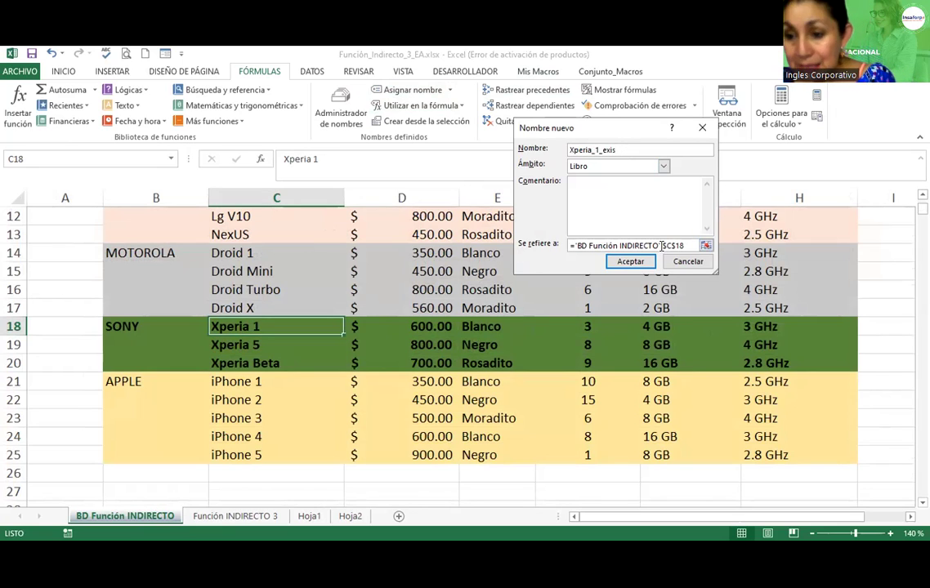
text(_exis)
click(706, 245)
click(706, 245)
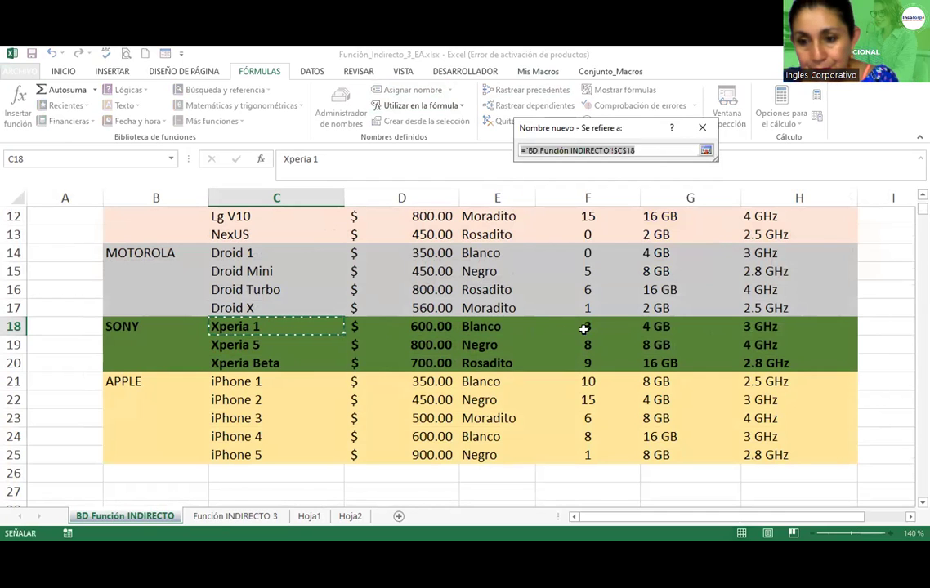
click(573, 331)
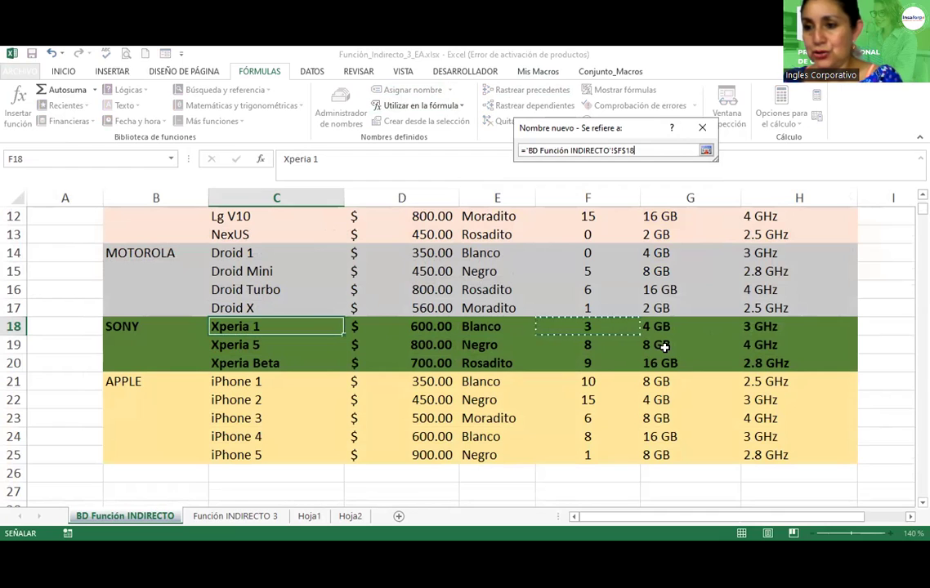
click(707, 151)
click(628, 258)
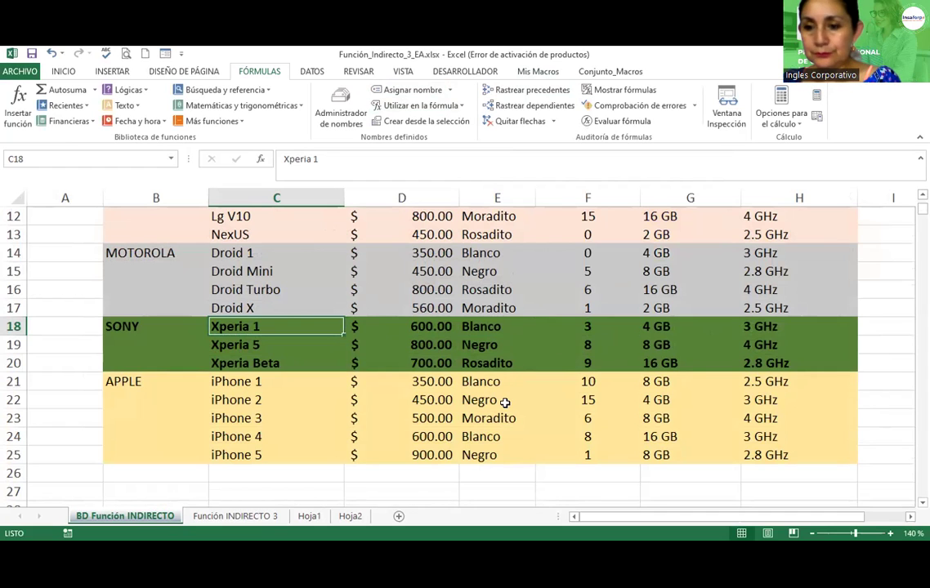
Step: Enter =INDIRECTO(D11&"_mem") in the MEMORIA cell H9 of the Función INDIRECTO 3 sheet
click(268, 513)
key(Up)
key(Right)
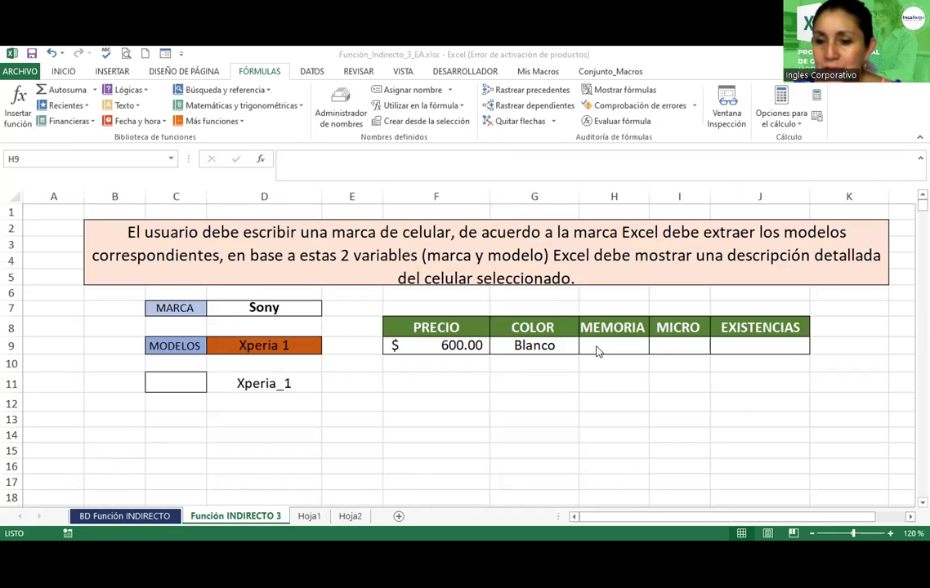
text(=i)
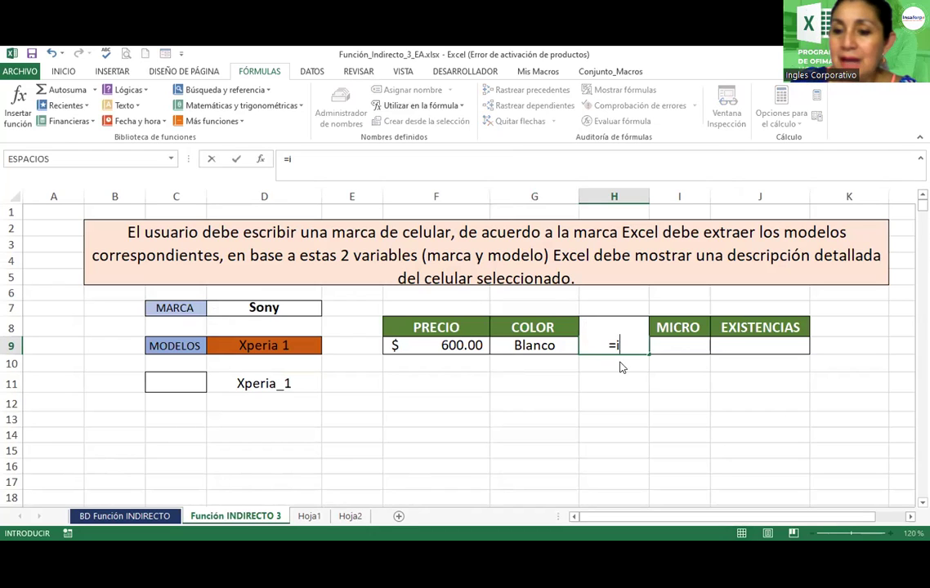
text(ndirecto()
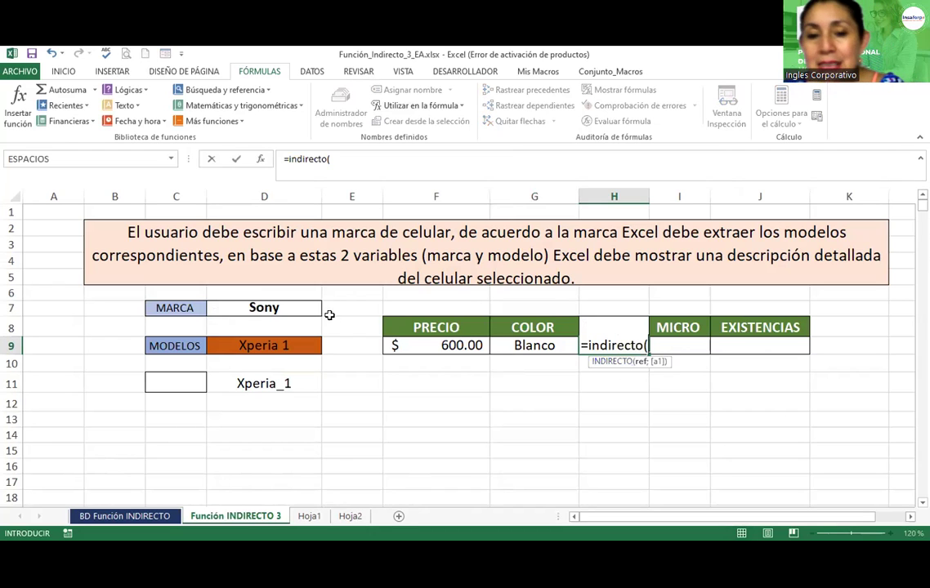
click(247, 382)
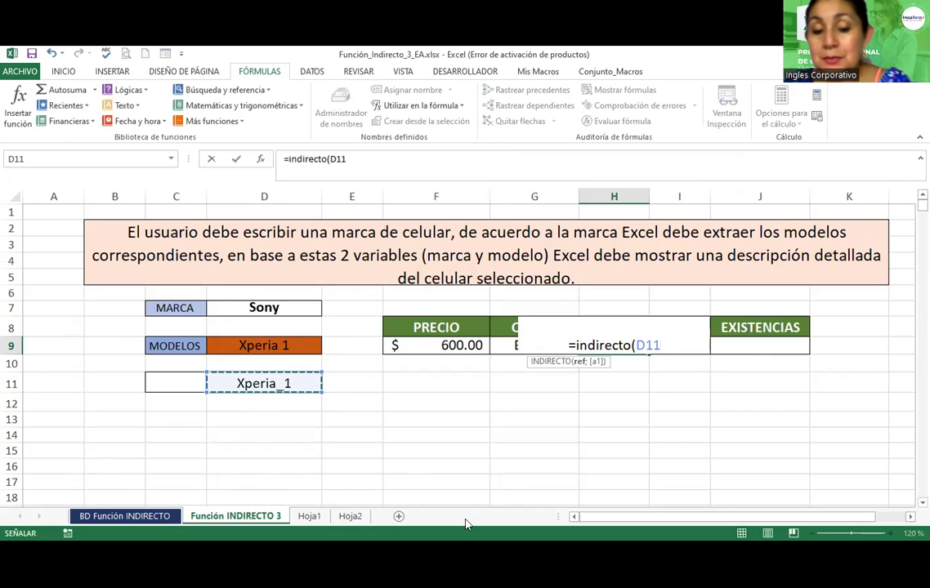
text(&")
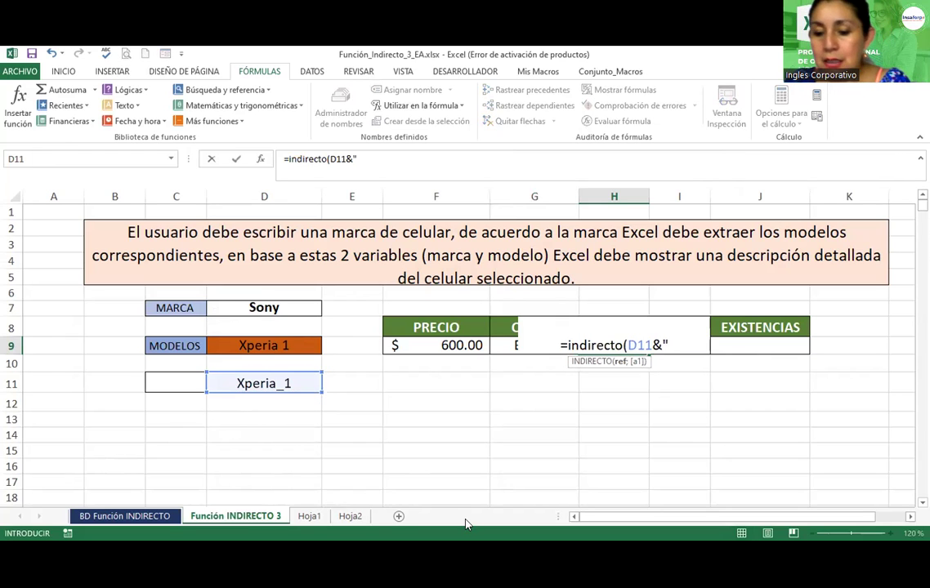
text(_)
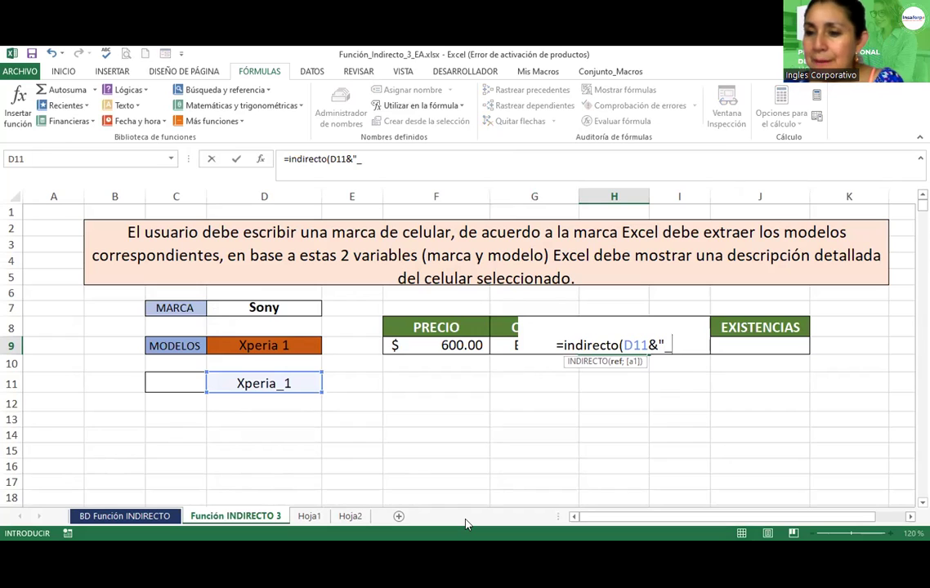
text(mem"))
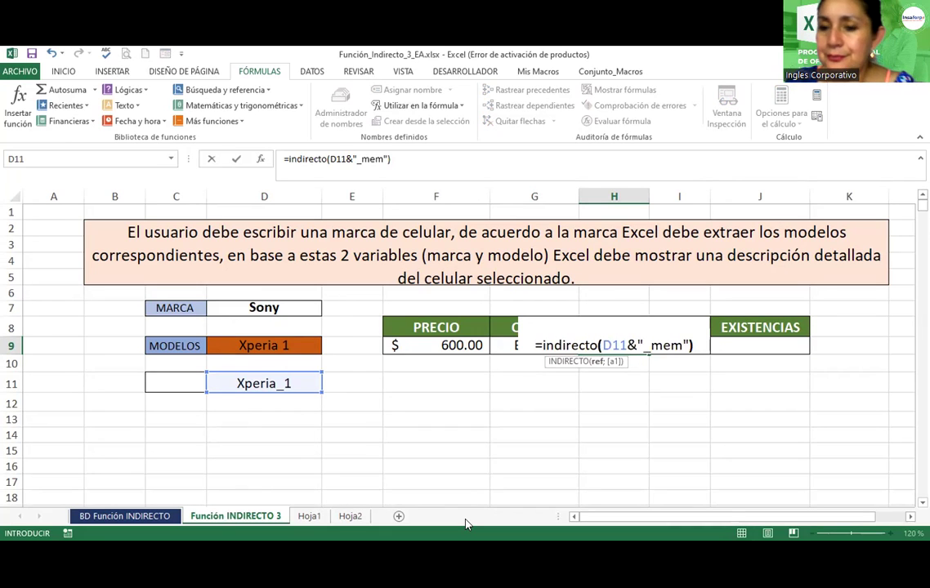
key(Return)
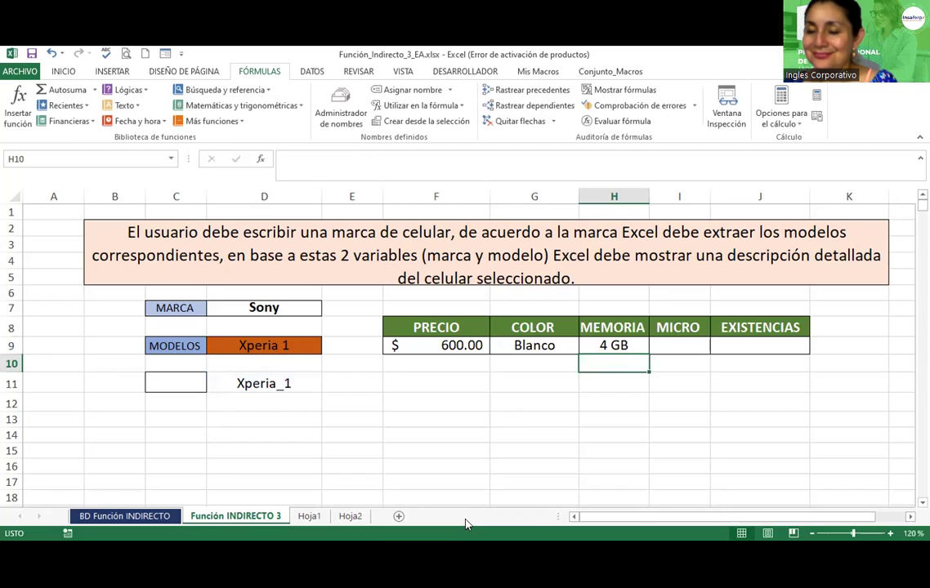
Step: Enter =INDIRECTO(D11&"_micro") in the MICRO cell I9 of the Función INDIRECTO 3 sheet
key(Up)
key(Right)
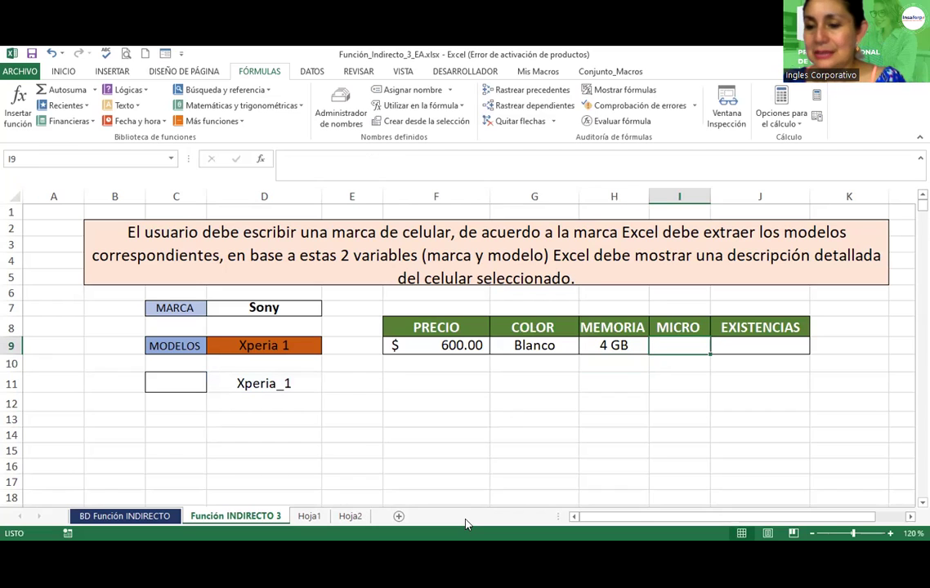
text(=i)
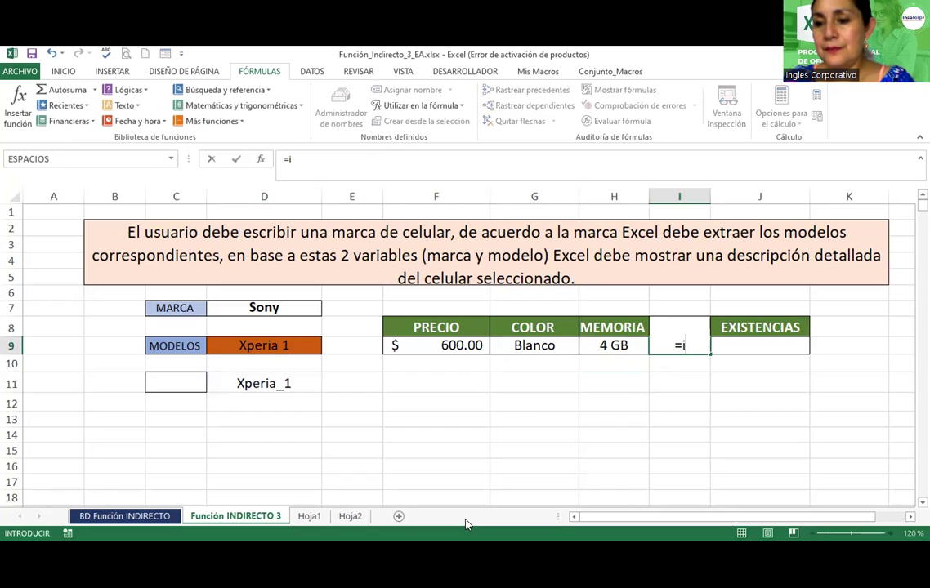
text(ndirecto()
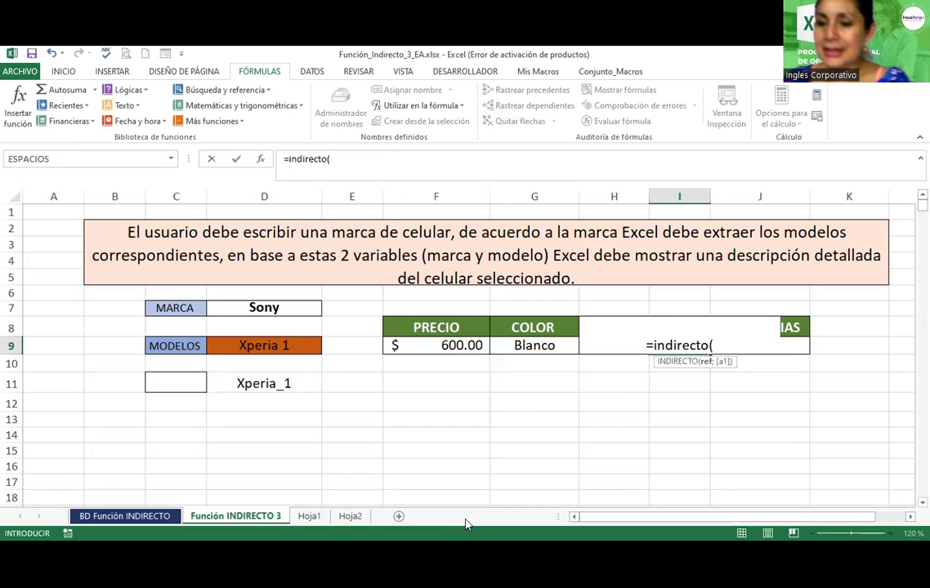
click(247, 384)
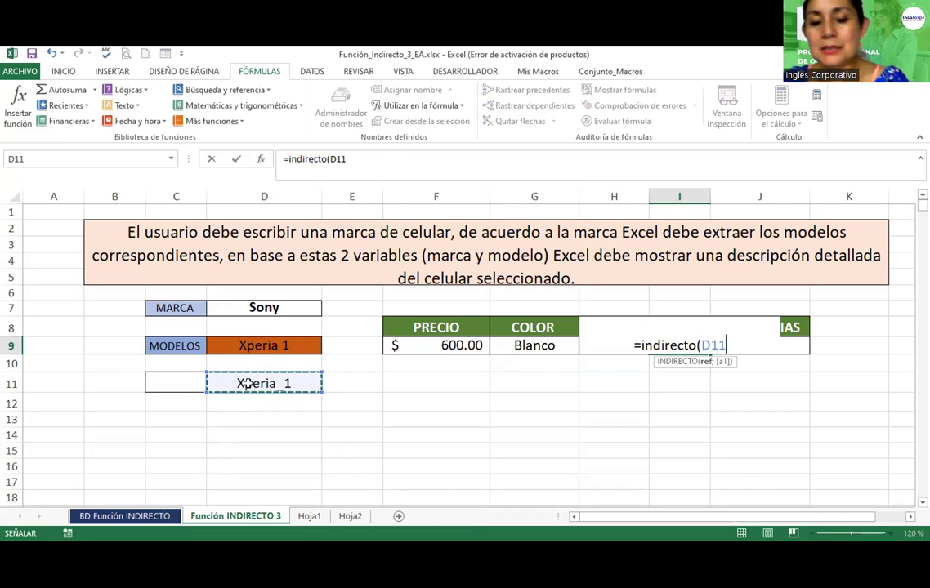
text(&)
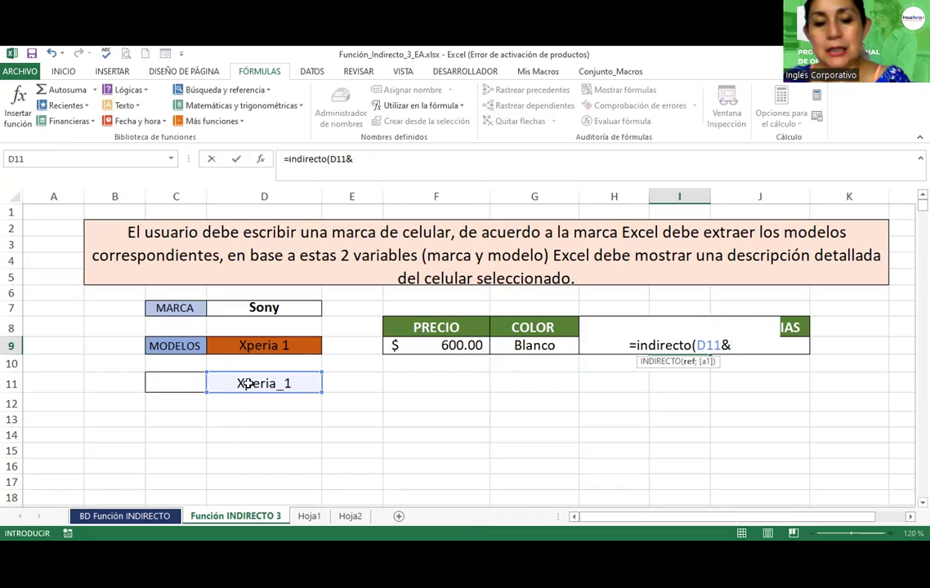
text("_)
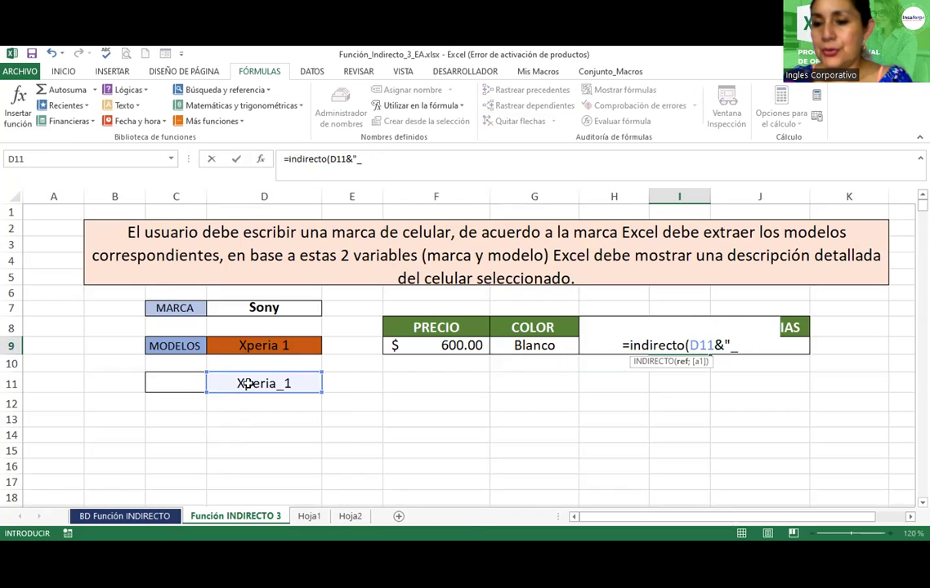
text(micro"))
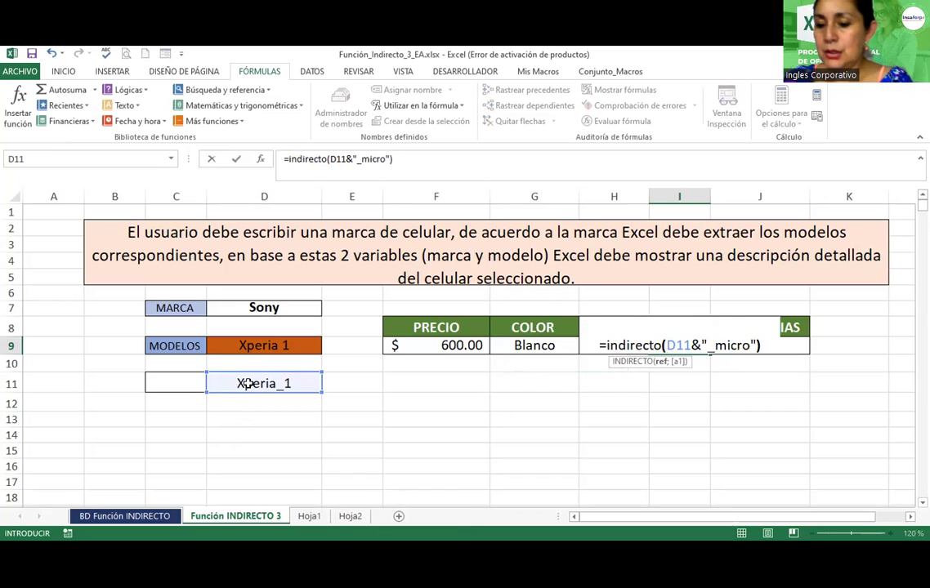
key(Return)
Step: Enter =INDIRECTO(D11&"_exis") in the EXISTENCIAS cell J9 of the Función INDIRECTO 3 sheet
key(Up)
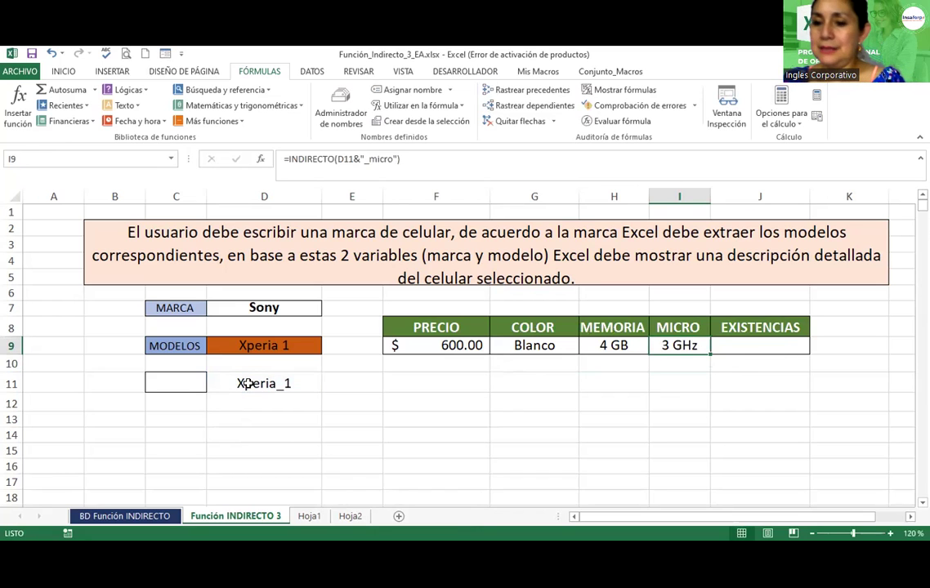
key(Right)
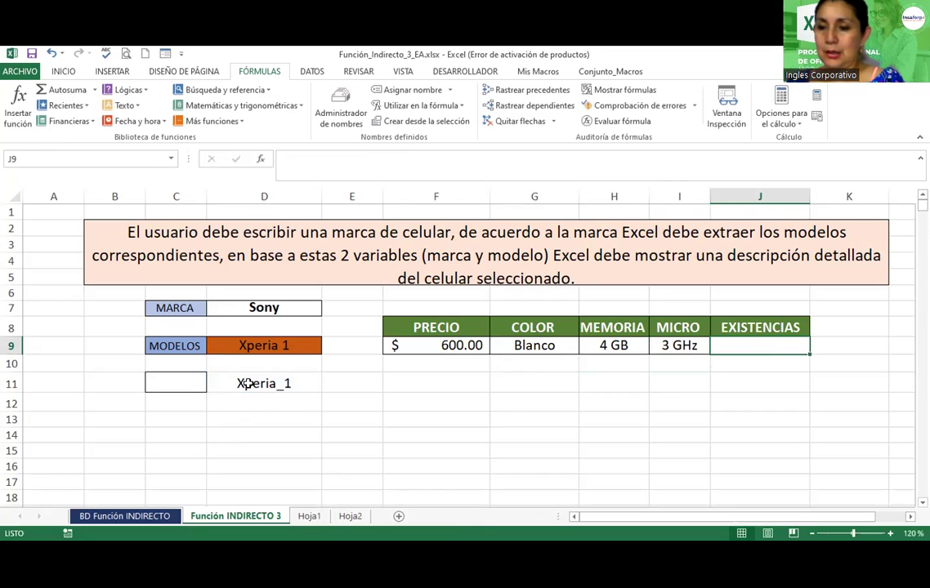
text(=)
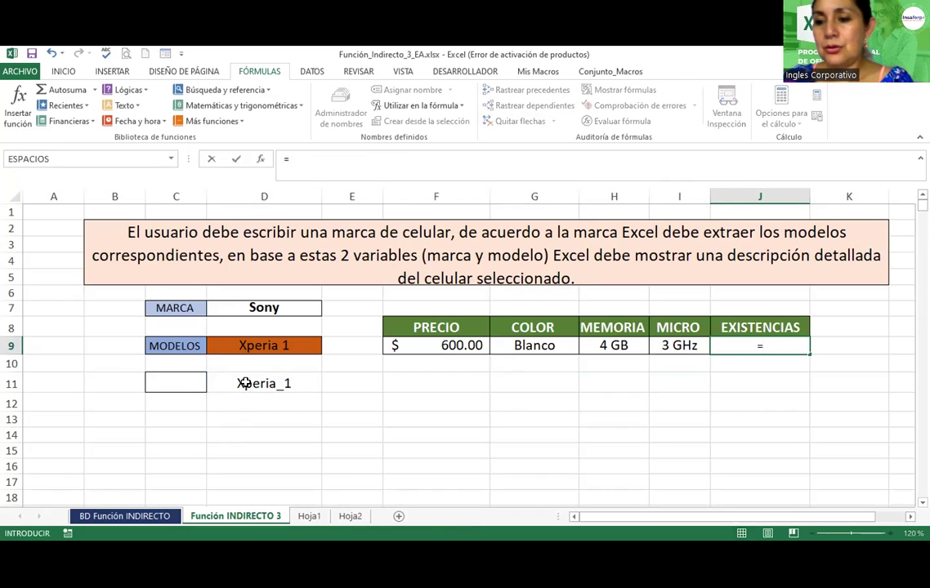
text(indirecto()
click(243, 384)
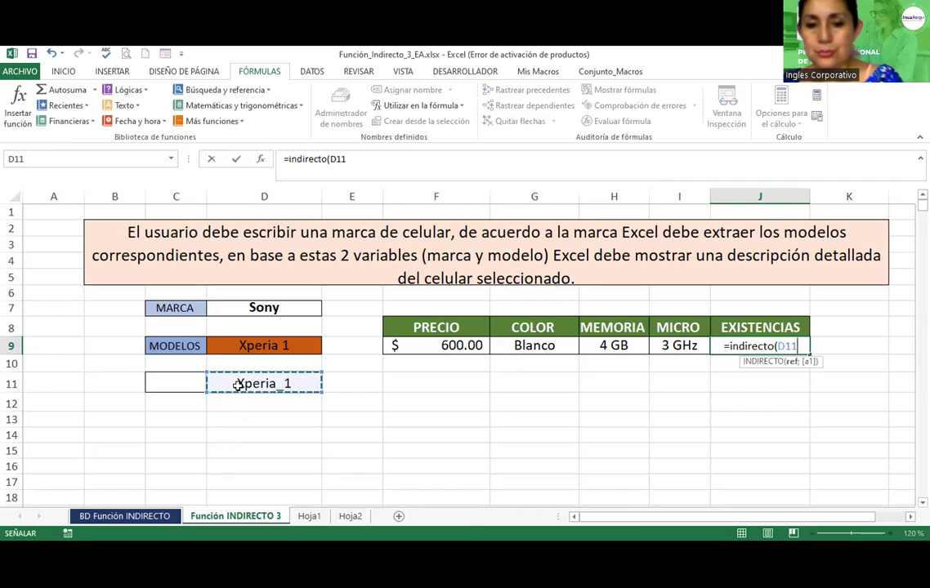
text(&)
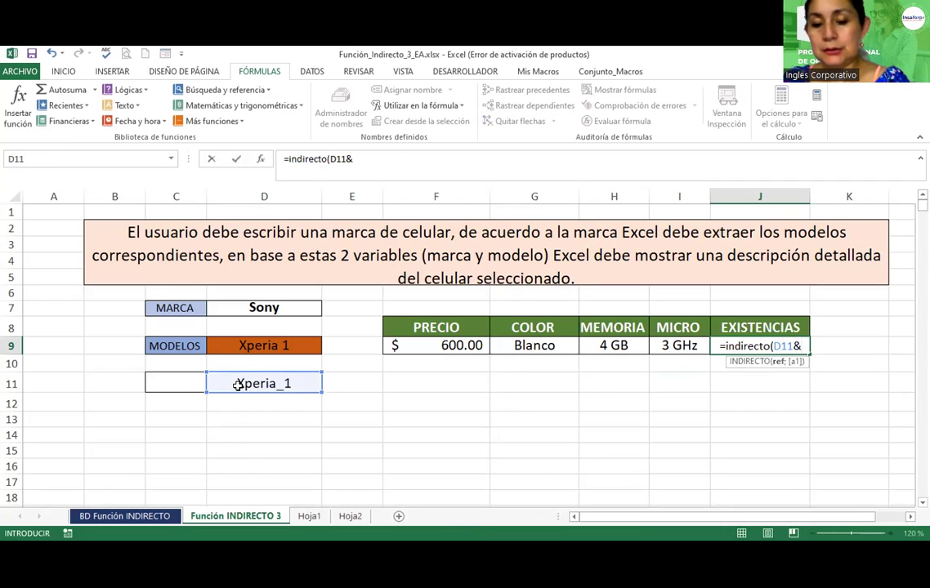
text(")
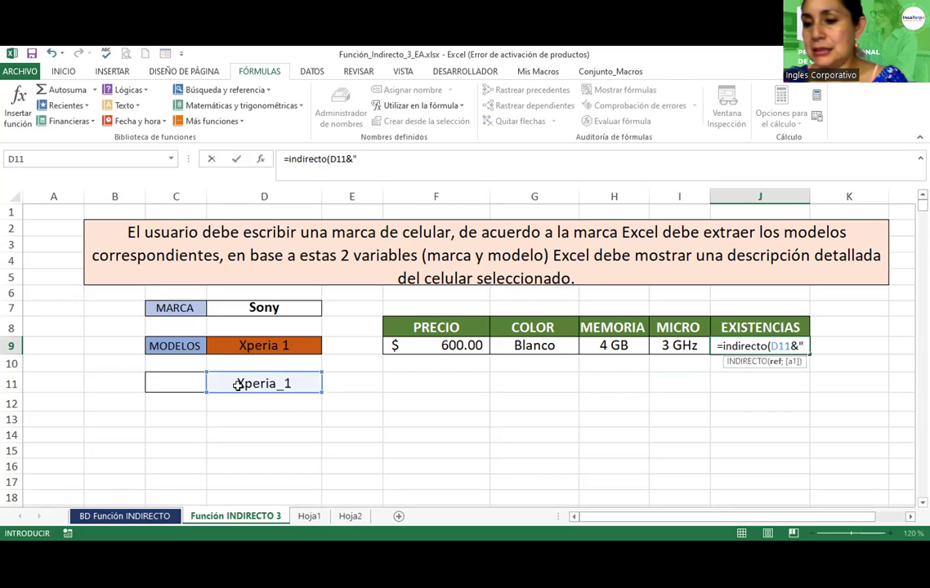
text(_exis"))
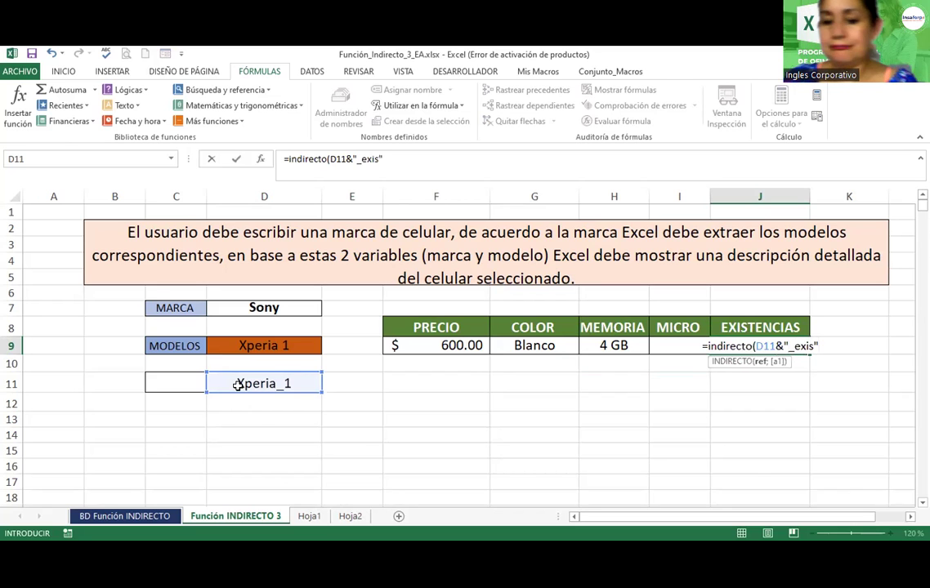
key(Return)
key(Up)
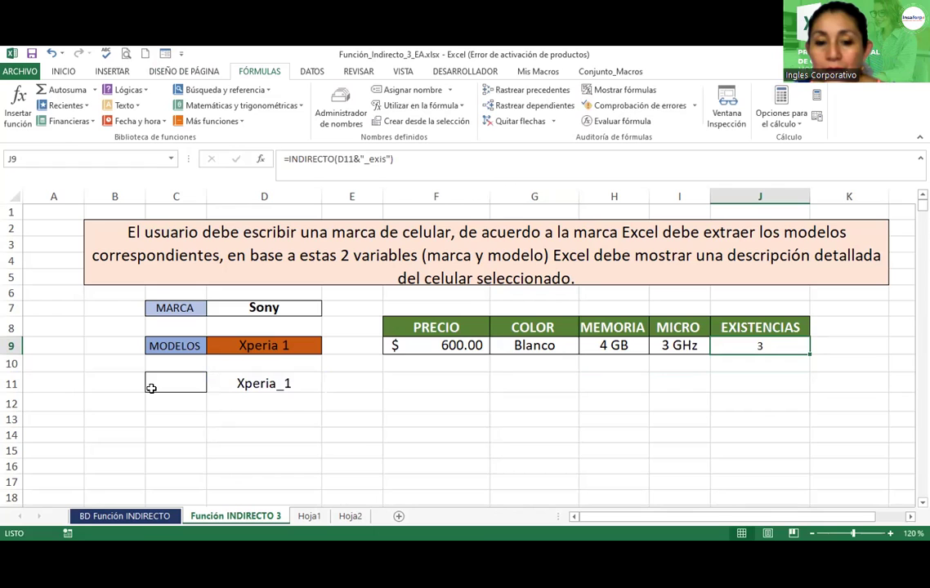
Step: Define the workbook-level name Xperia_5_prec for the Xperia 5 price in cell D19 of the BD Función INDIRECTO sheet
click(140, 519)
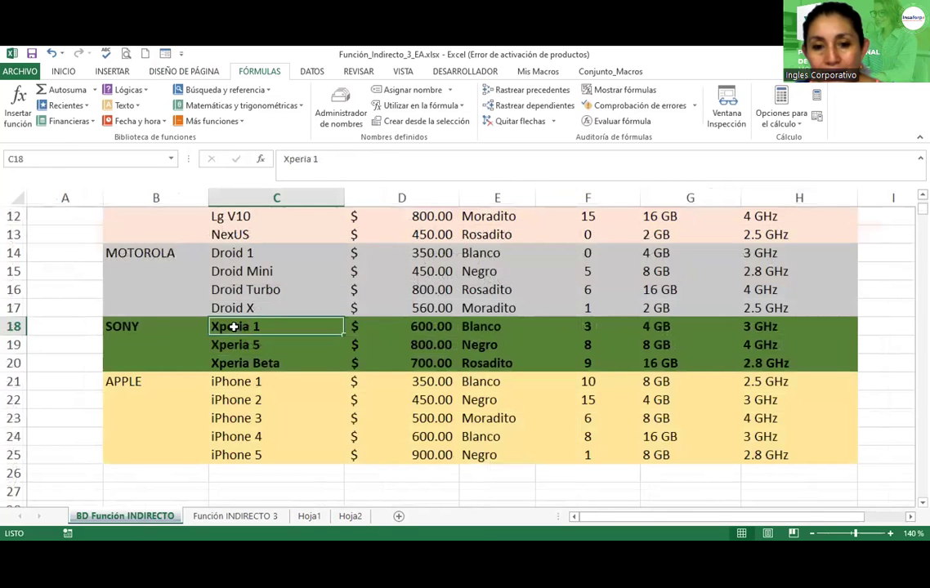
click(245, 345)
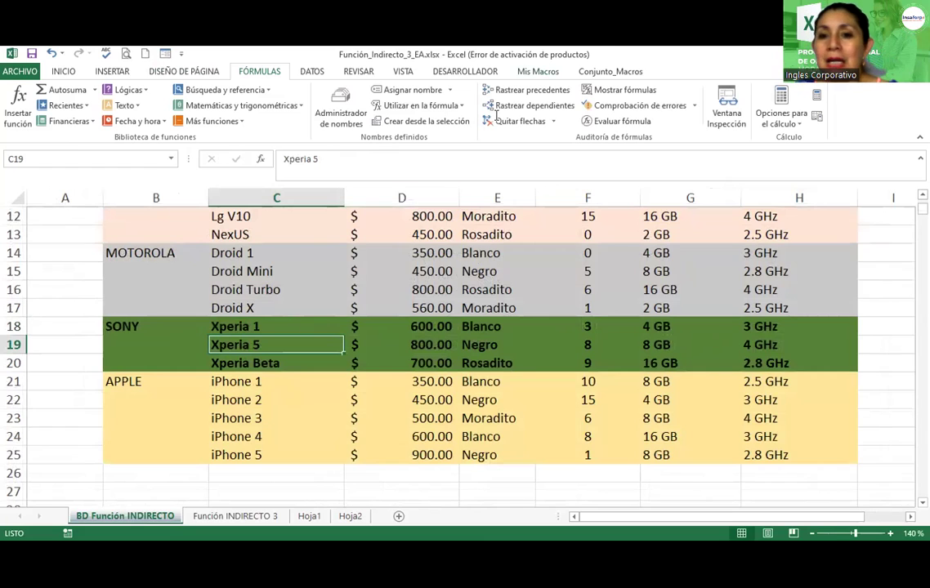
click(407, 91)
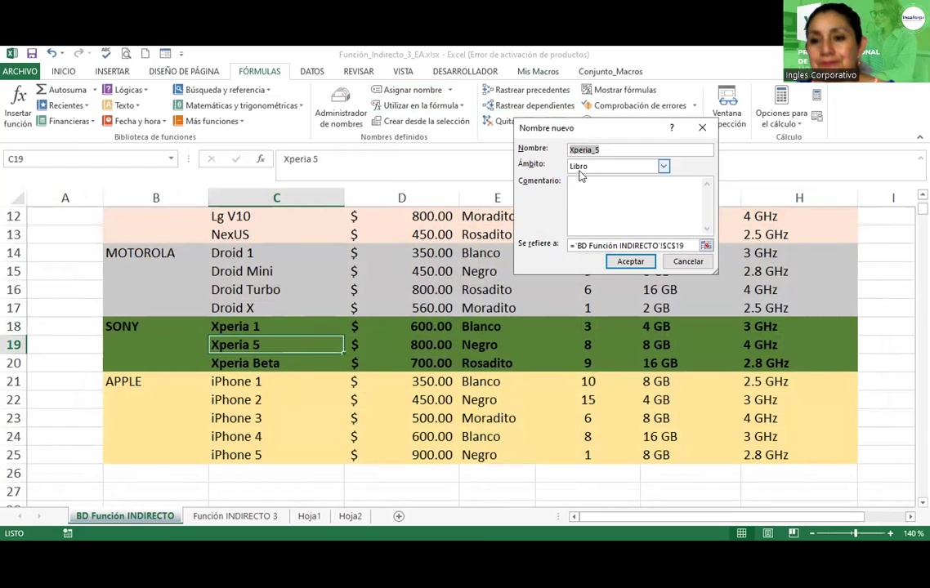
click(634, 152)
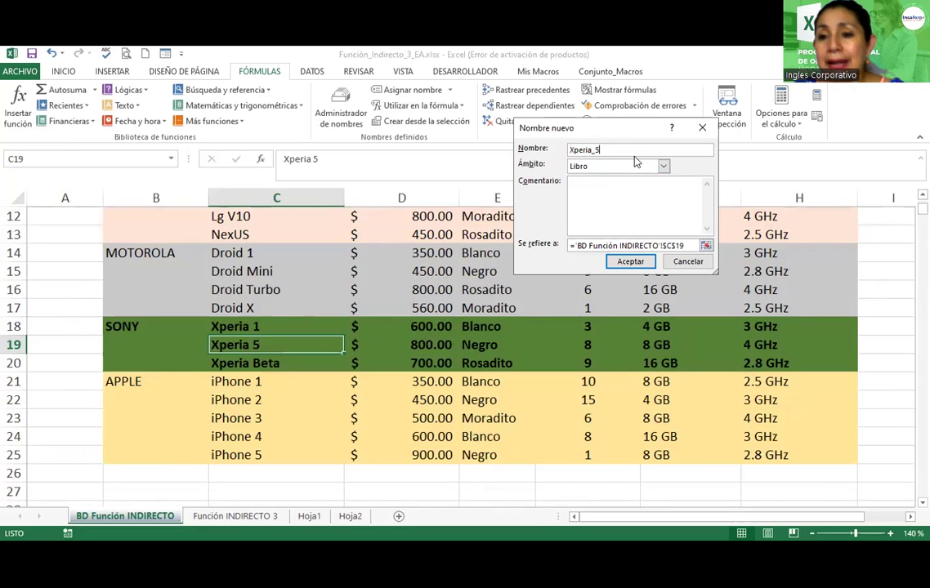
text(_)
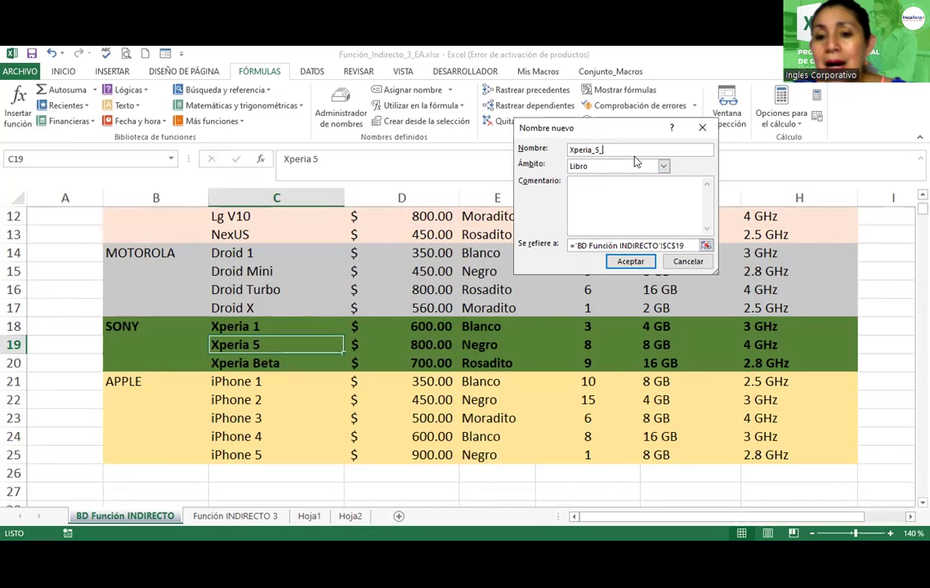
text(prec)
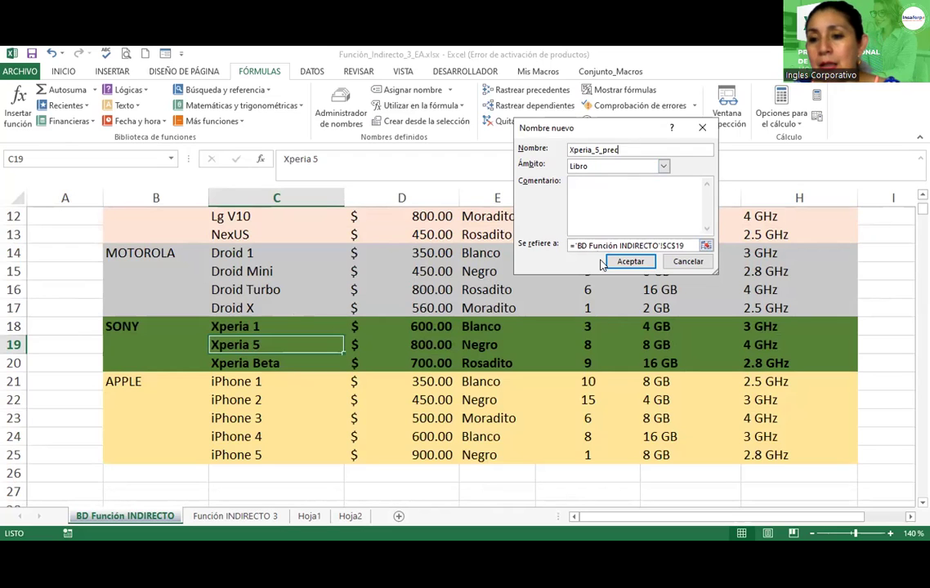
click(705, 245)
click(415, 345)
click(706, 150)
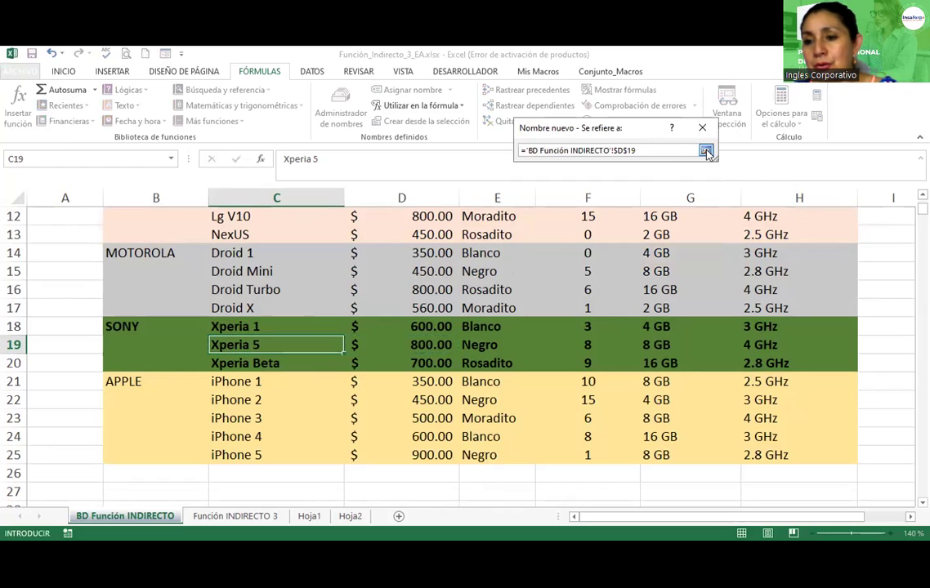
click(631, 261)
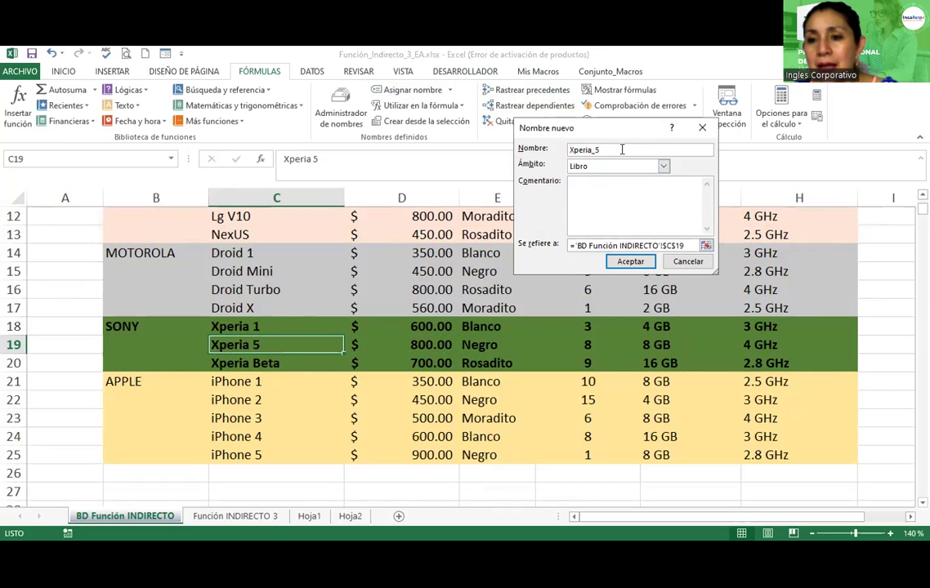
Step: Define the workbook-level name Xperia_5_col for the Xperia 5 colour in cell E19 of the BD Función INDIRECTO sheet
text(_col)
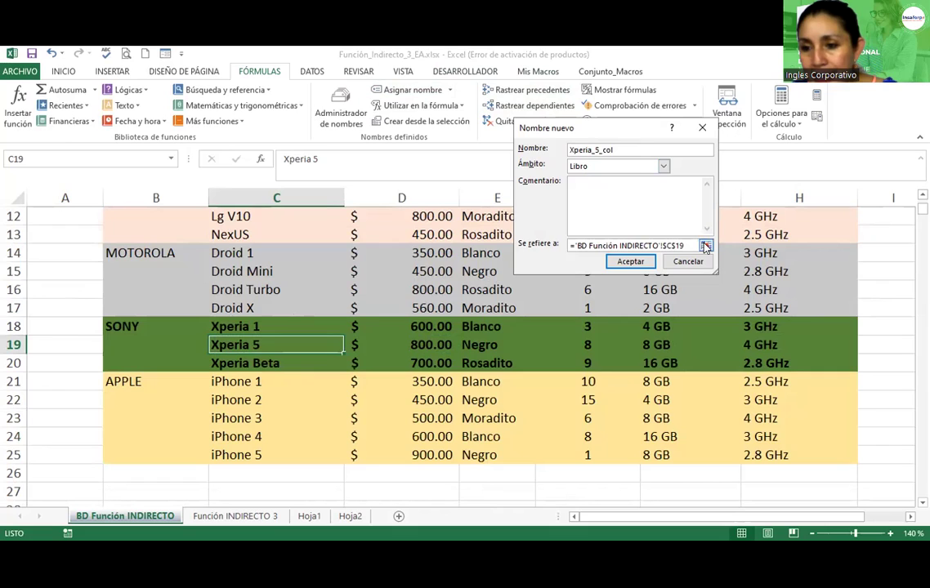
click(706, 247)
click(706, 247)
click(491, 343)
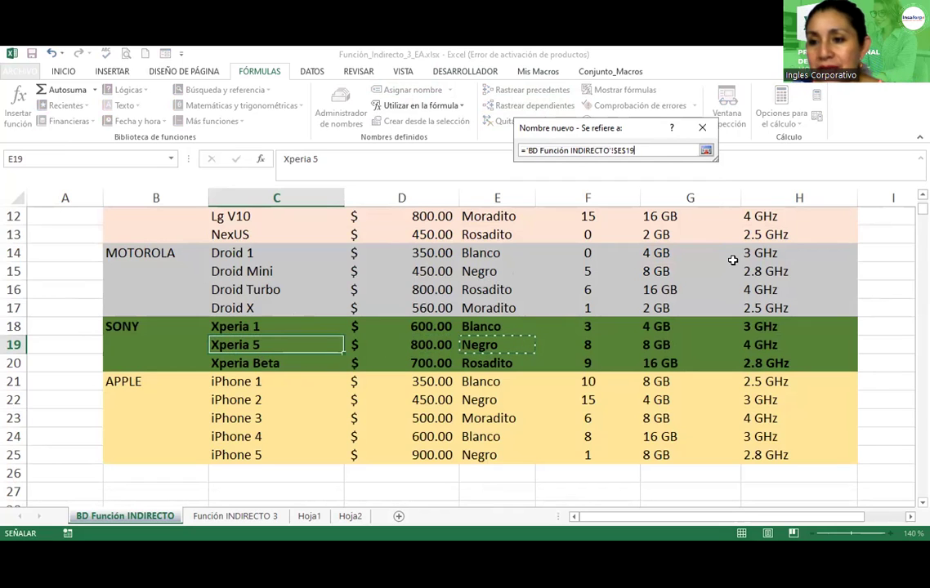
click(706, 150)
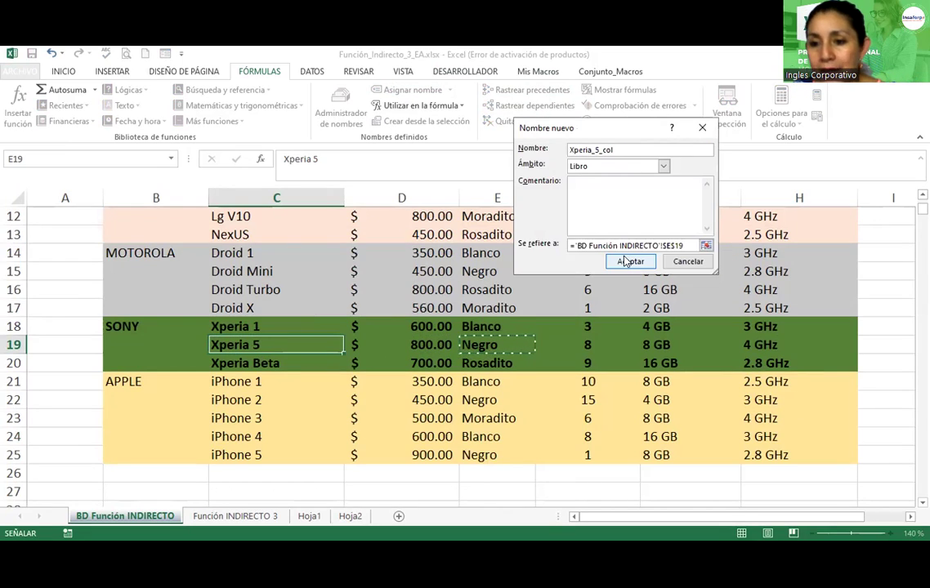
click(629, 261)
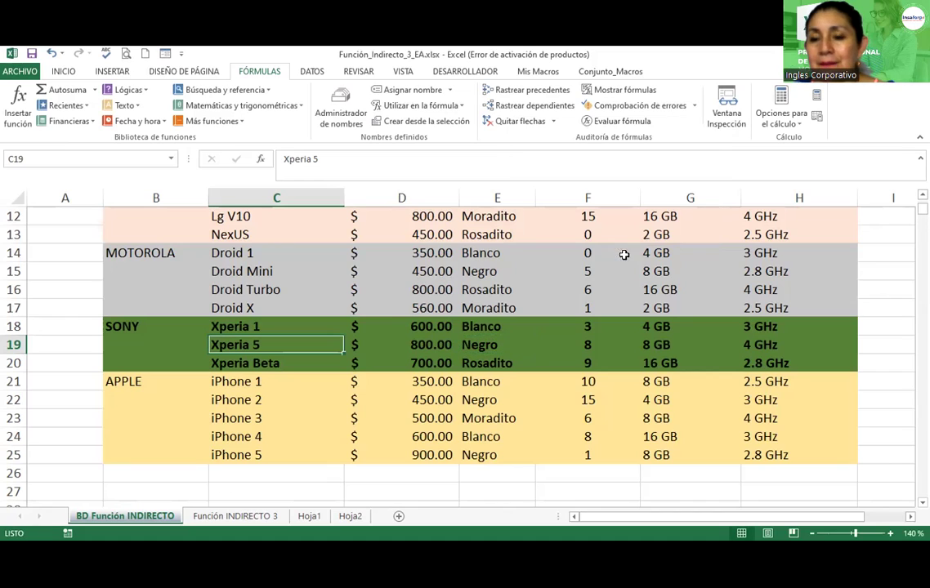
Step: Define the workbook-level name Xperia_5_exis for the Xperia 5 stock in cell F19 of the BD Función INDIRECTO sheet
click(396, 90)
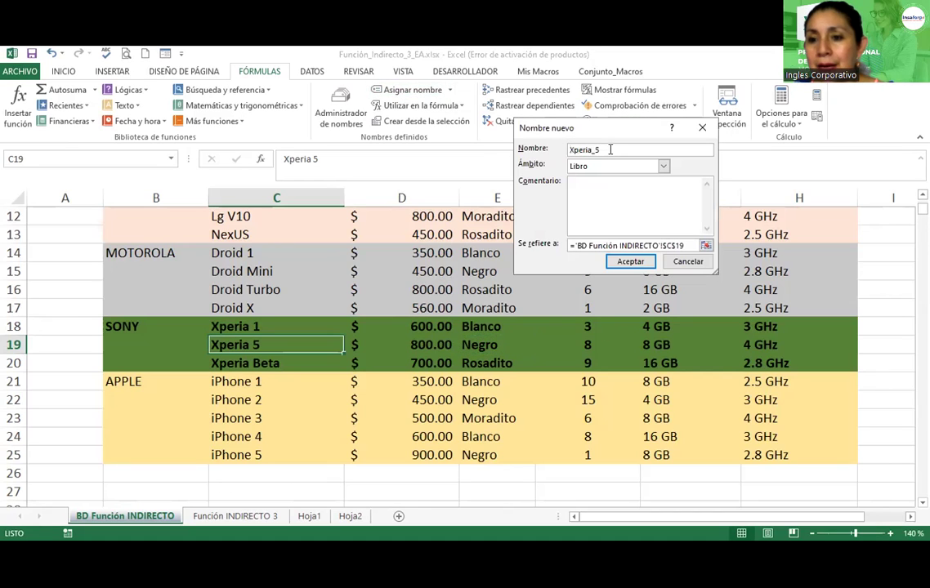
text(_)
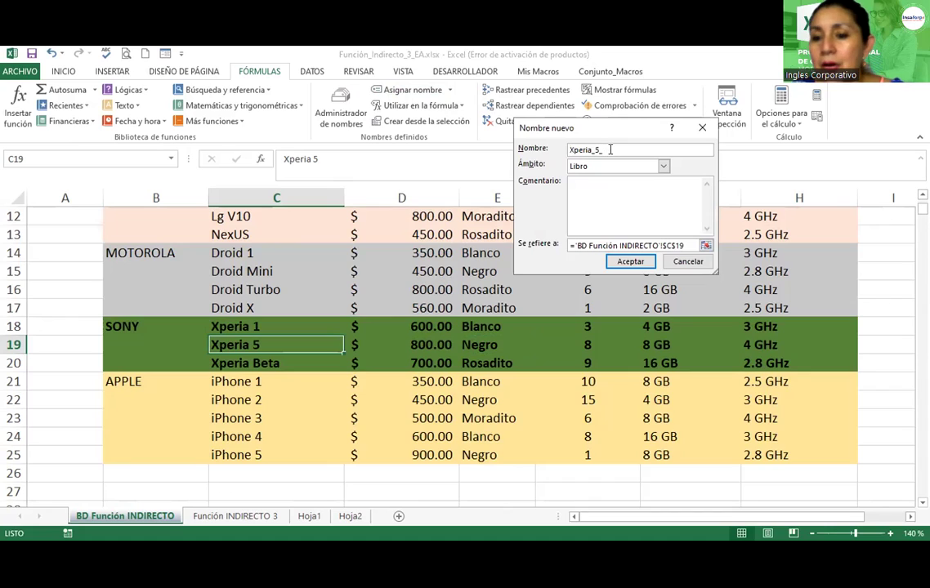
text(exis)
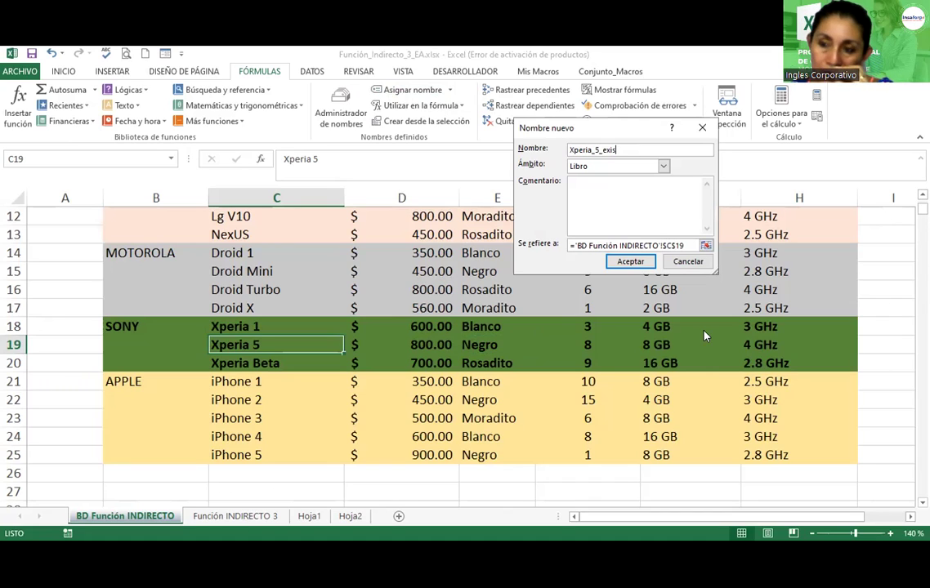
click(706, 246)
click(588, 345)
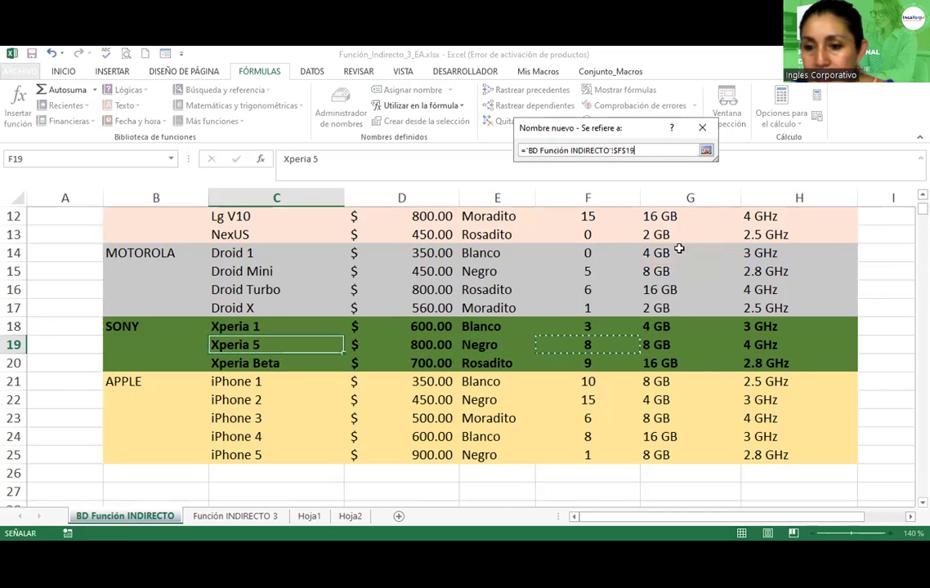
click(706, 153)
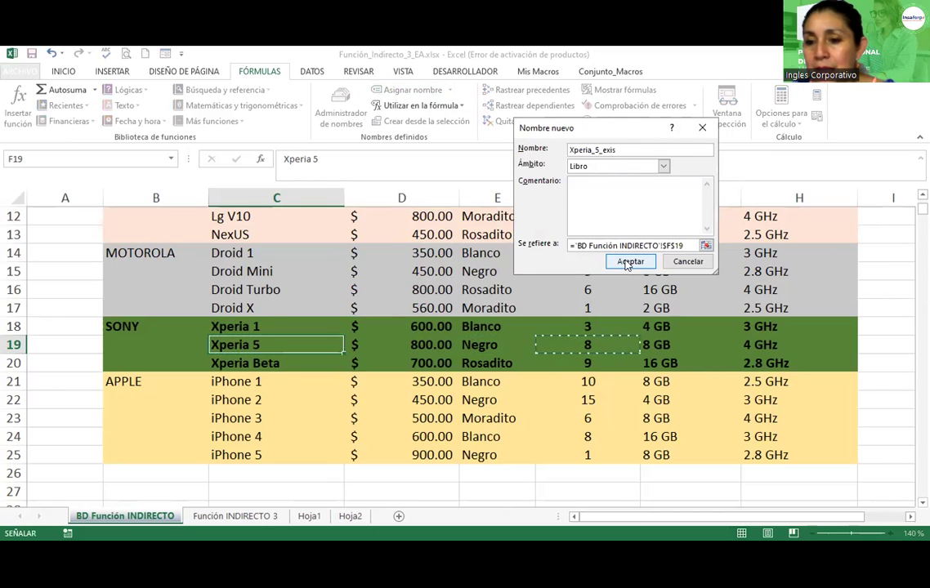
click(626, 261)
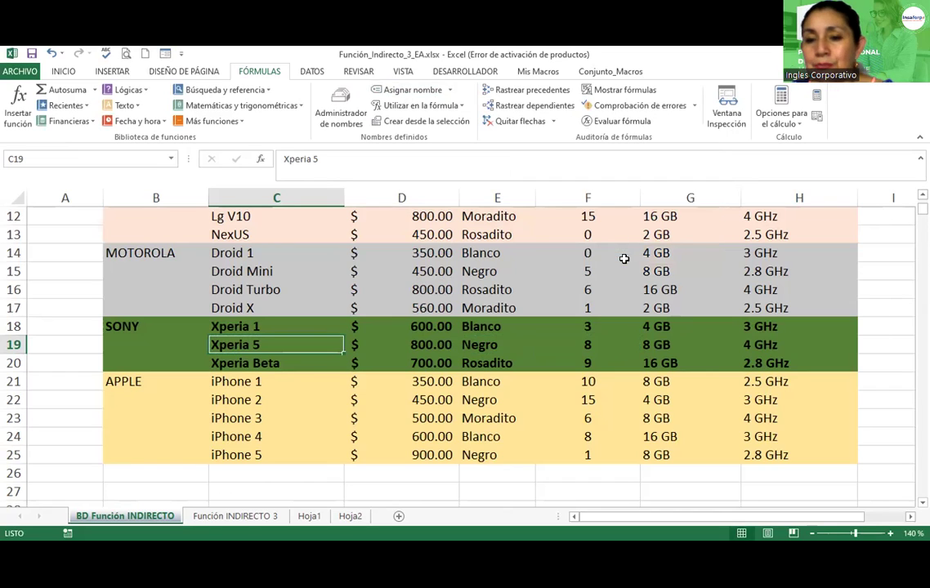
Step: Define the workbook-level name Xperia_5_mem for the Xperia 5 memory in cell G19 of the BD Función INDIRECTO sheet
click(403, 92)
click(629, 150)
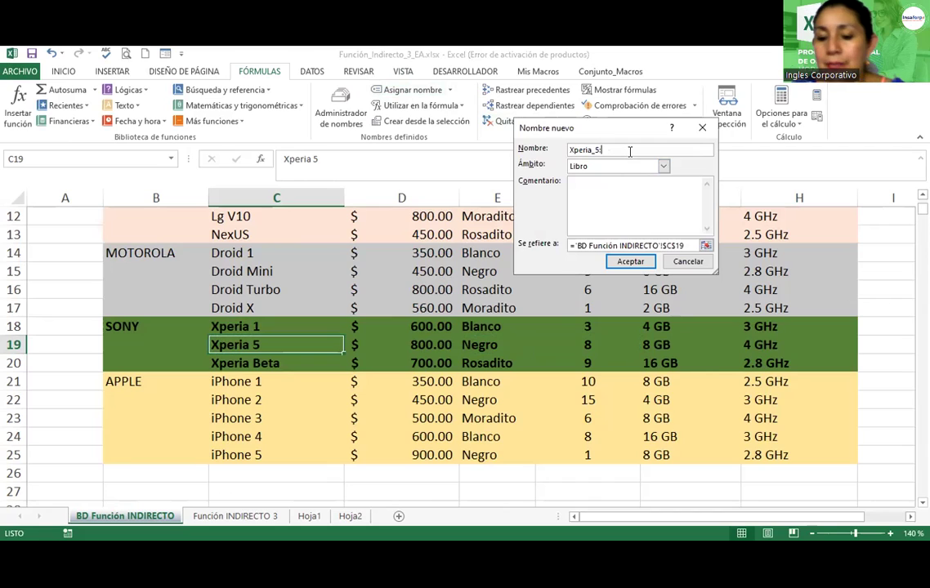
text(_mem)
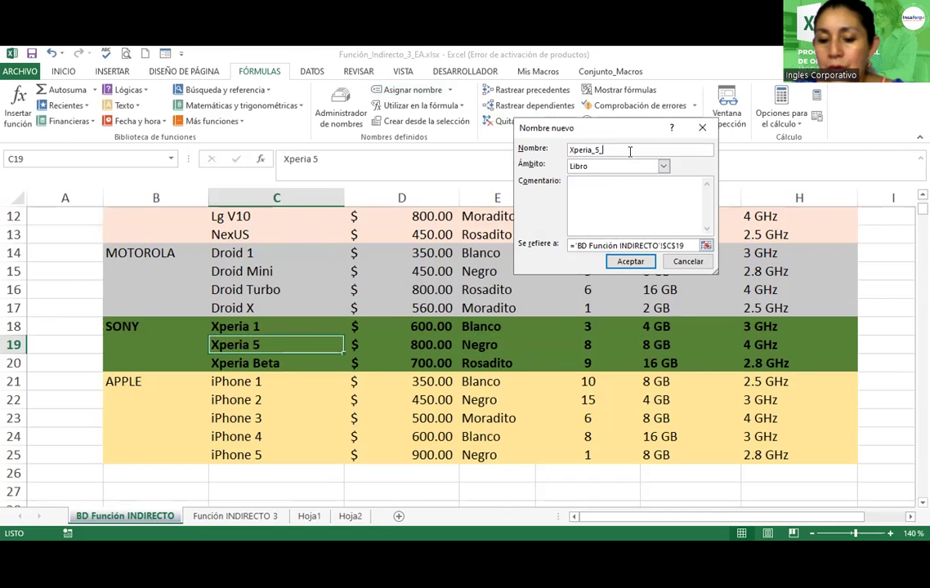
click(706, 245)
click(654, 345)
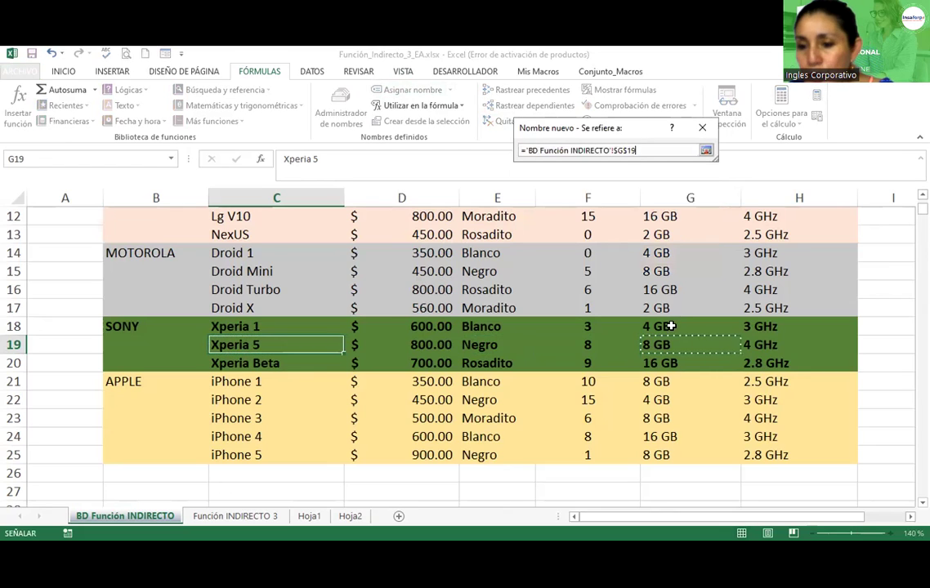
click(706, 152)
click(629, 262)
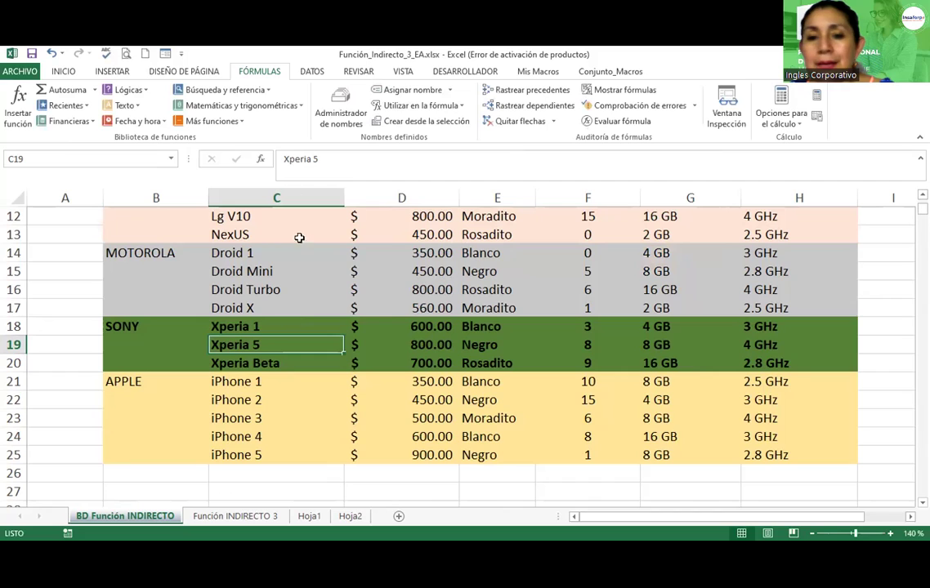
Step: Define the workbook-level name Xperia_5_micro for the Xperia 5 micro in cell H19 of the BD Función INDIRECTO sheet
click(402, 91)
click(626, 149)
text(_micro)
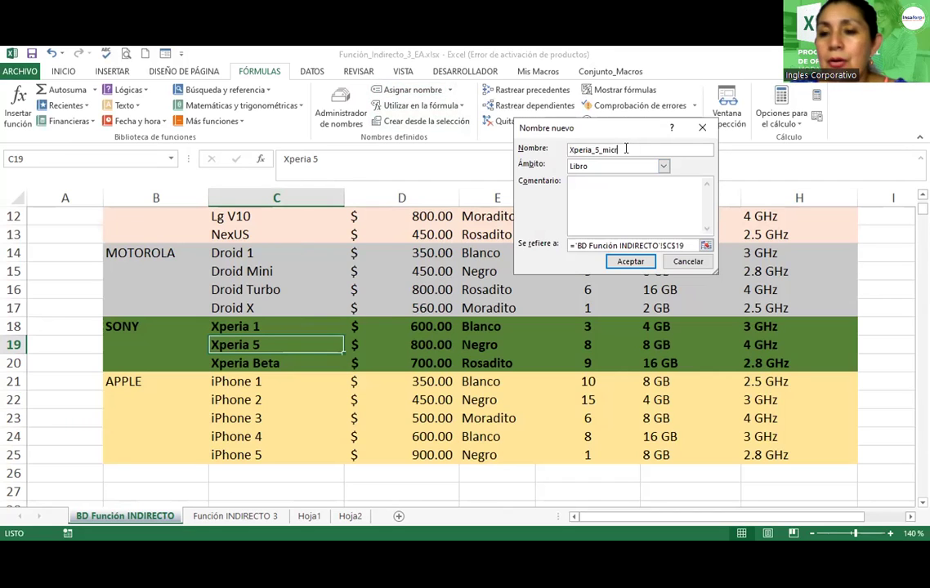
click(706, 245)
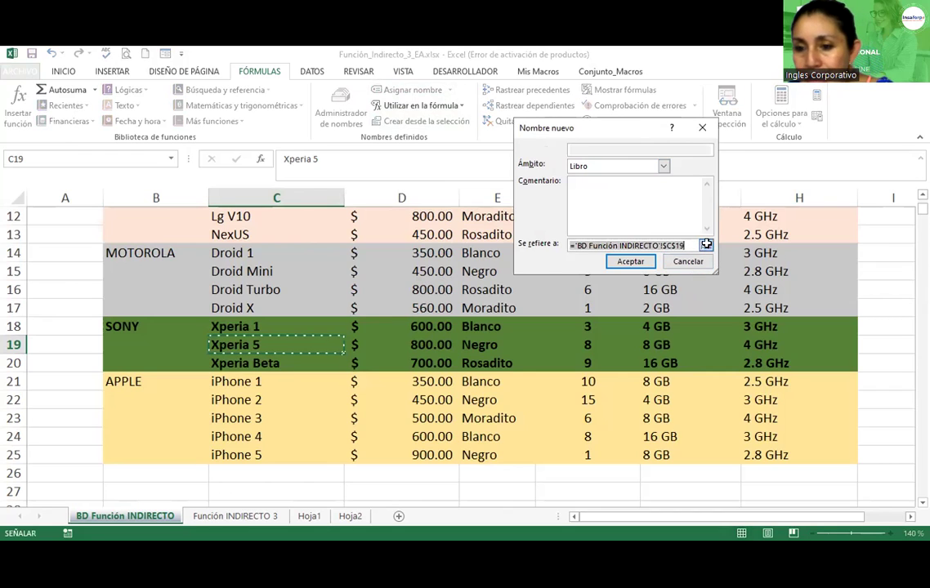
click(743, 347)
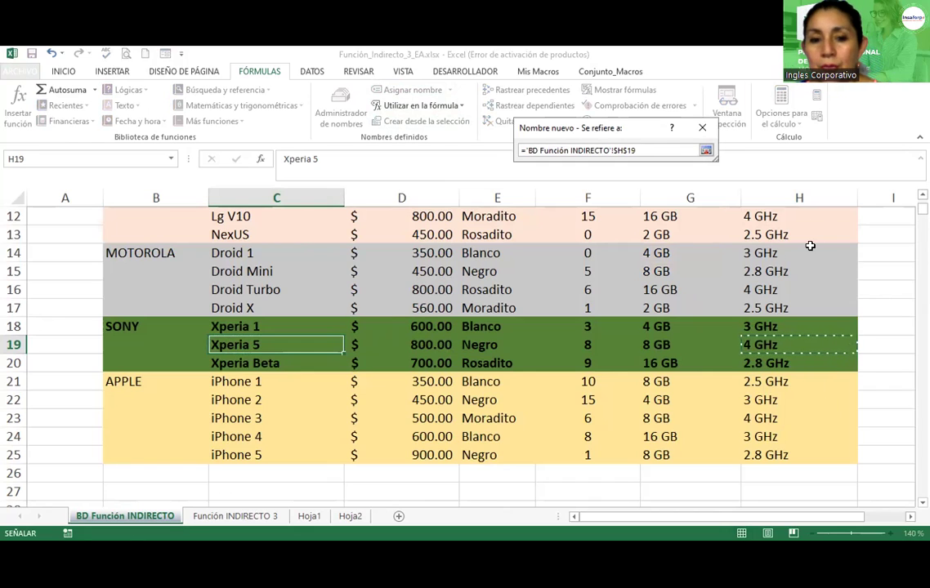
click(707, 151)
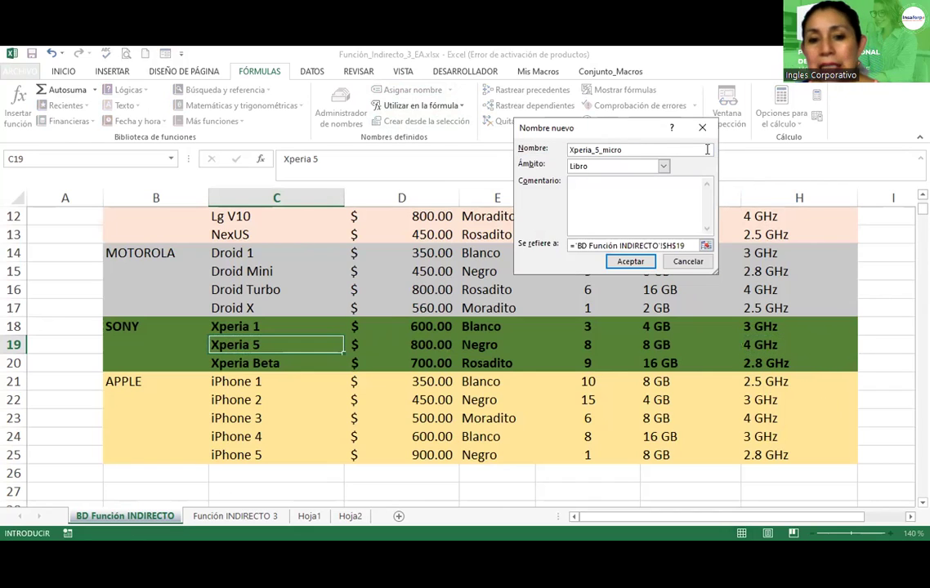
click(630, 263)
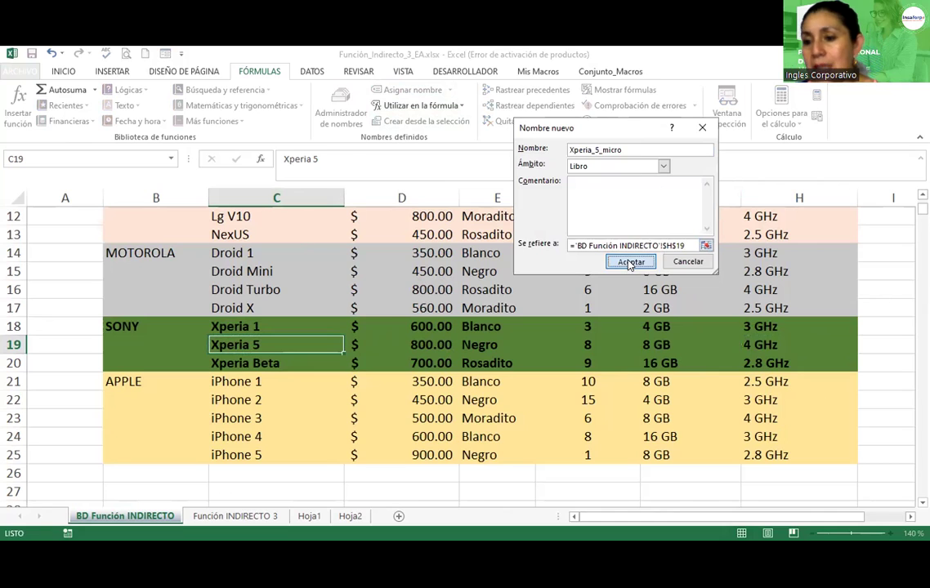
Step: Return to the Función INDIRECTO 3 sheet and choose Xperia 5 as the model in cell D9
click(208, 517)
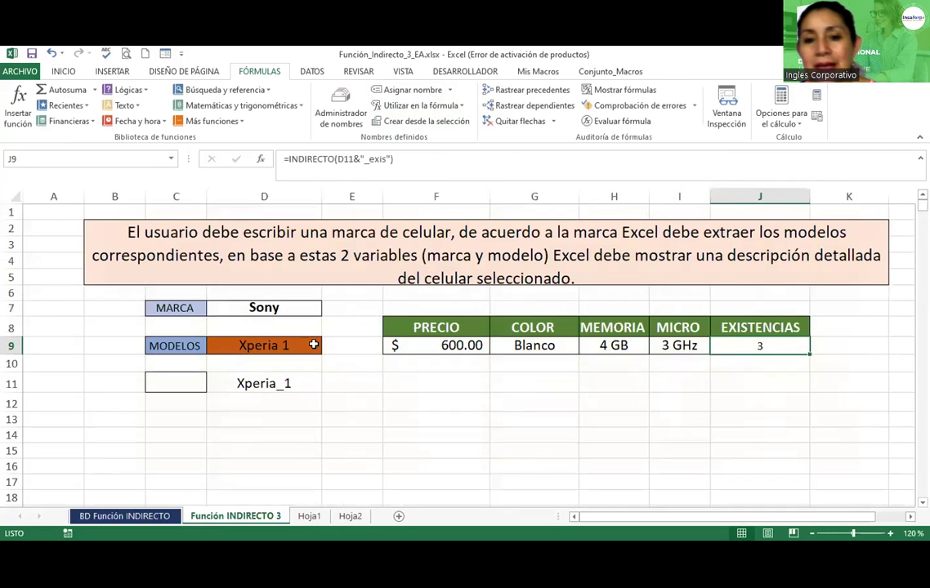
click(317, 347)
click(326, 347)
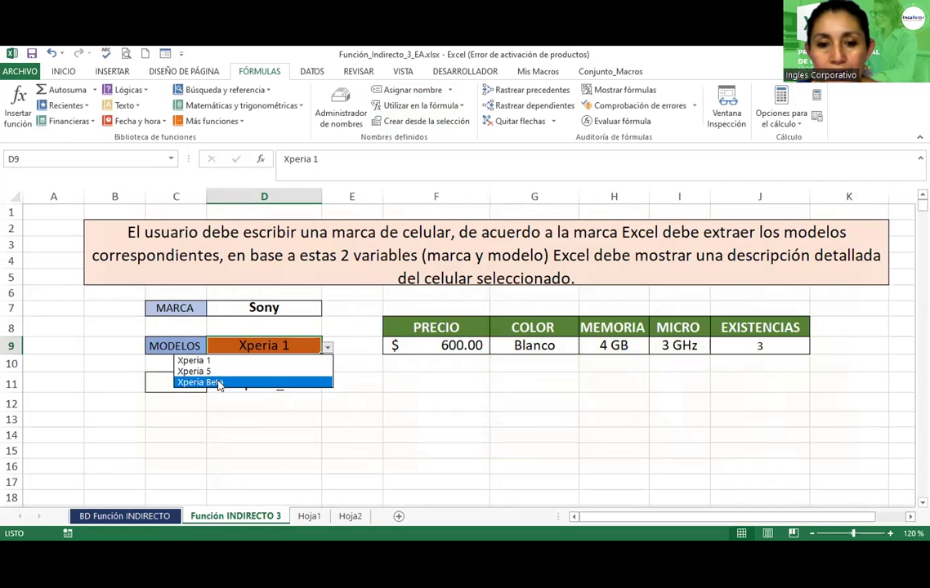
click(221, 374)
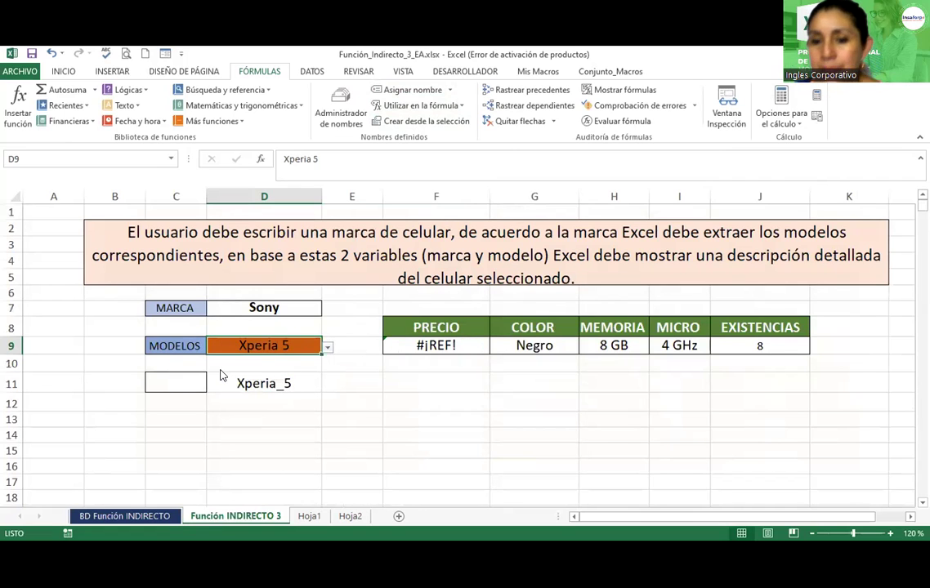
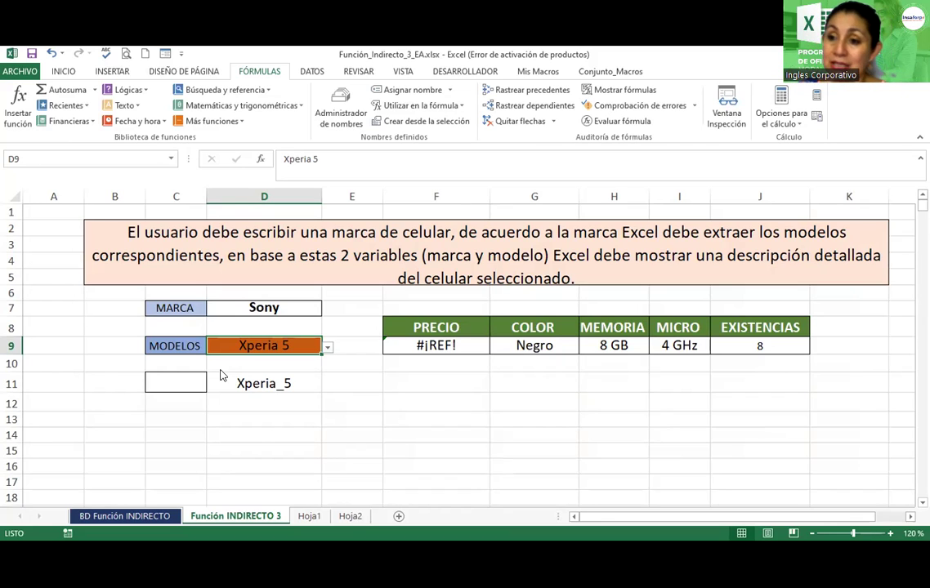
Step: Check the price formula in F9 against the name of cell D19, and change the formula to =INDIRECTO(D11&"_prec")
click(448, 337)
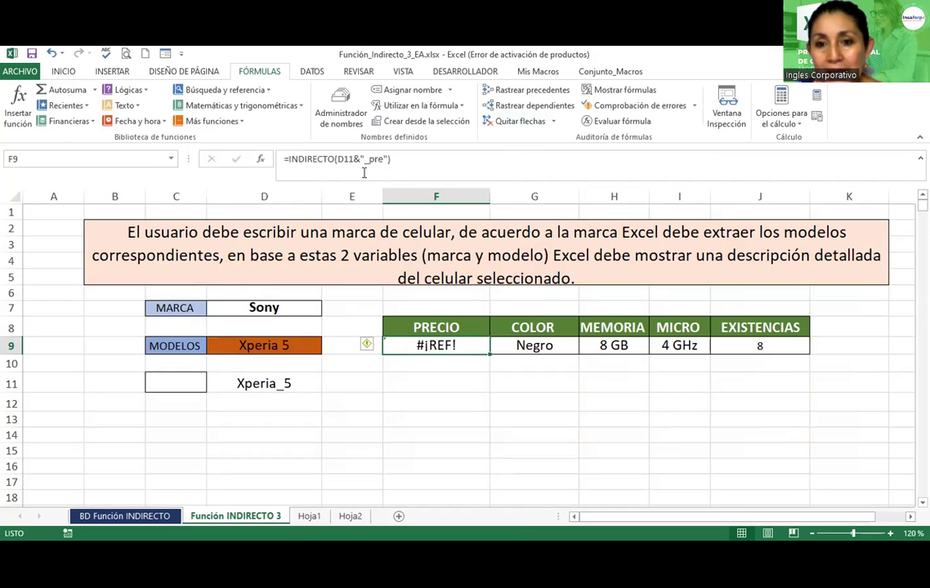
click(125, 516)
click(399, 344)
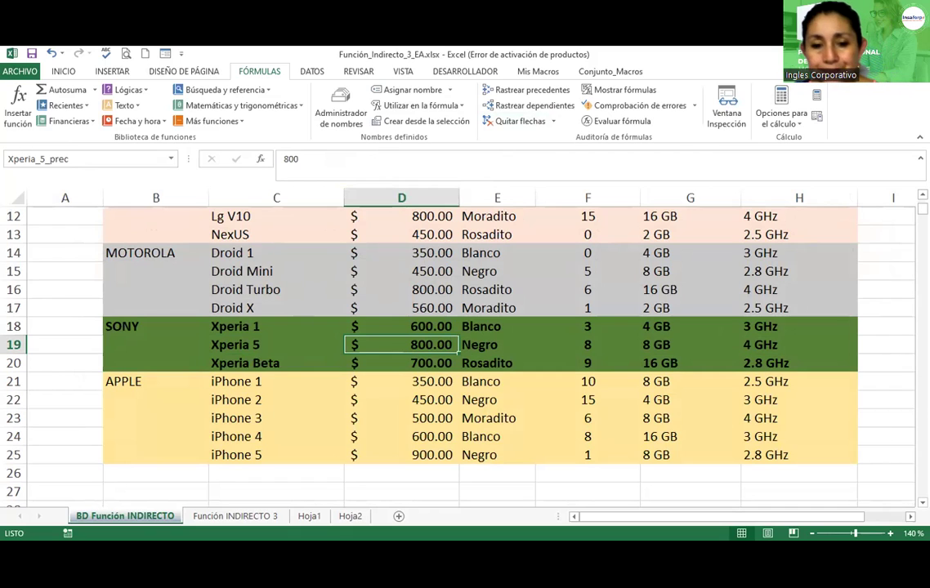
click(236, 516)
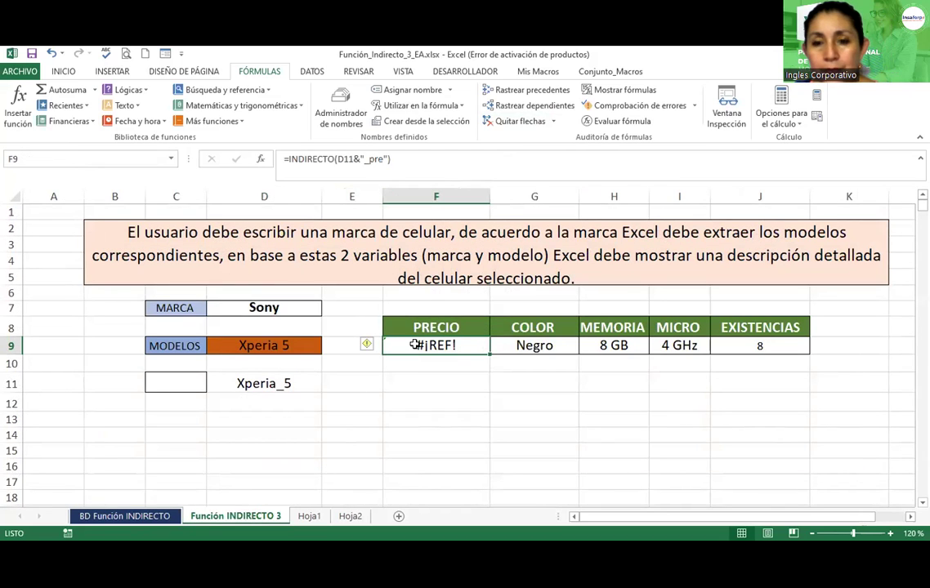
click(399, 163)
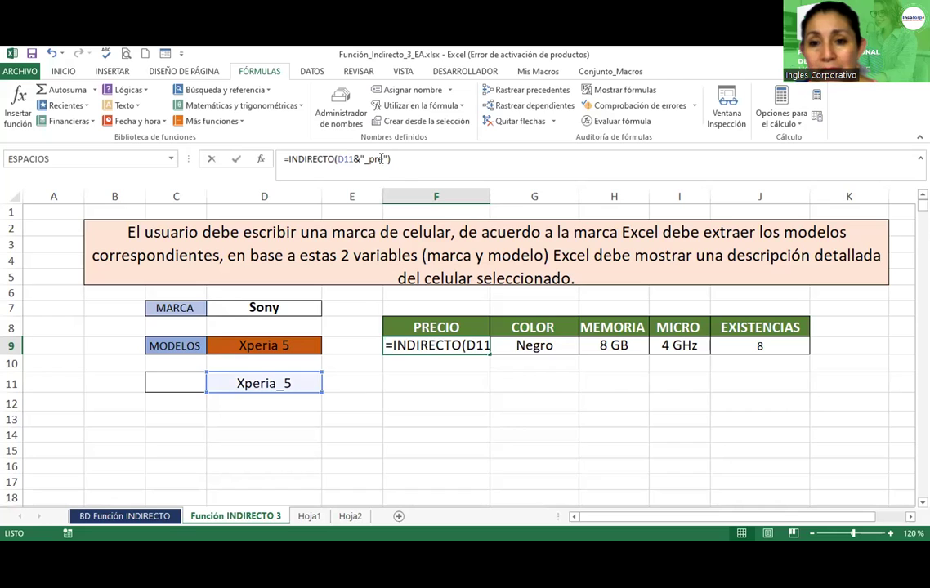
text(c)
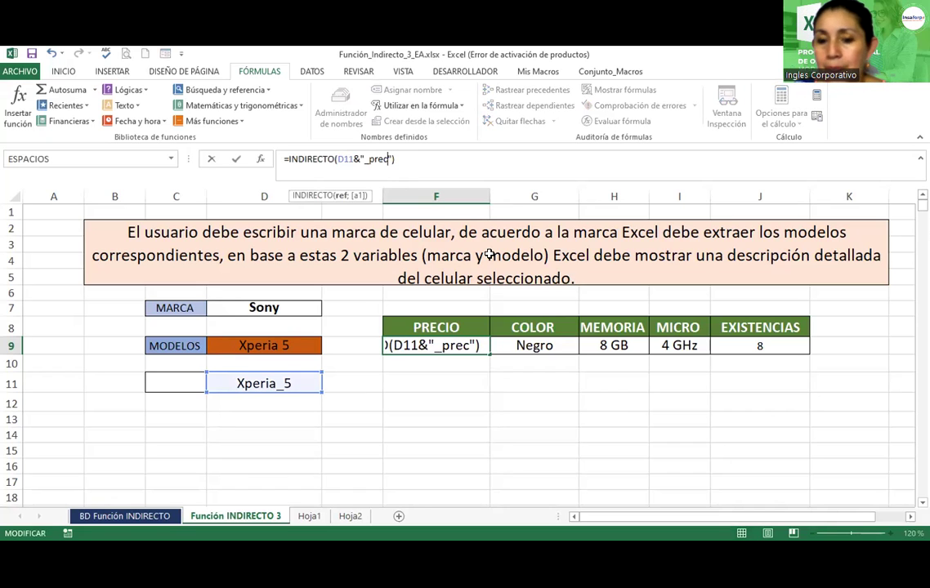
key(Return)
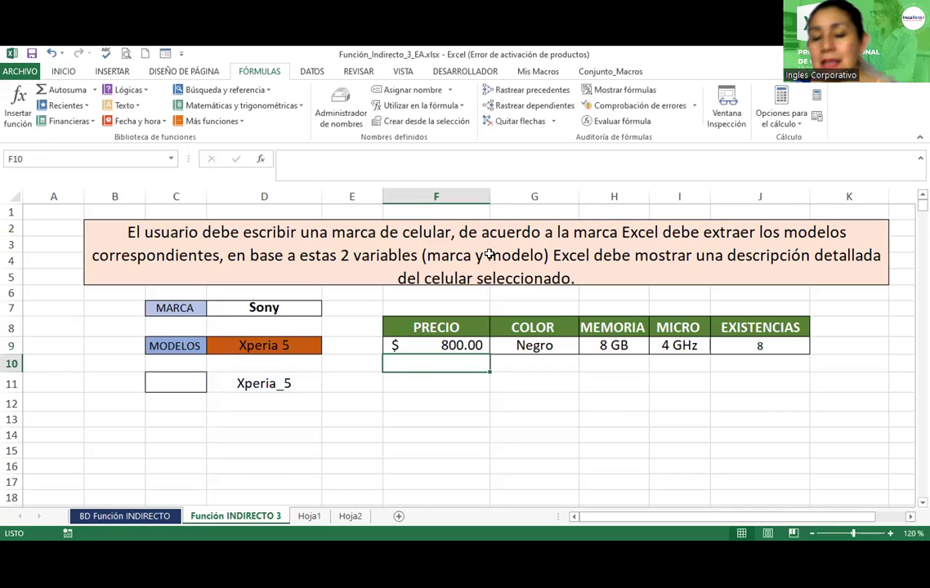
Step: Test the price lookup by choosing Xperia 1 and then Xperia 5 in the model cell D9, inspecting F9 in between
click(288, 345)
click(327, 348)
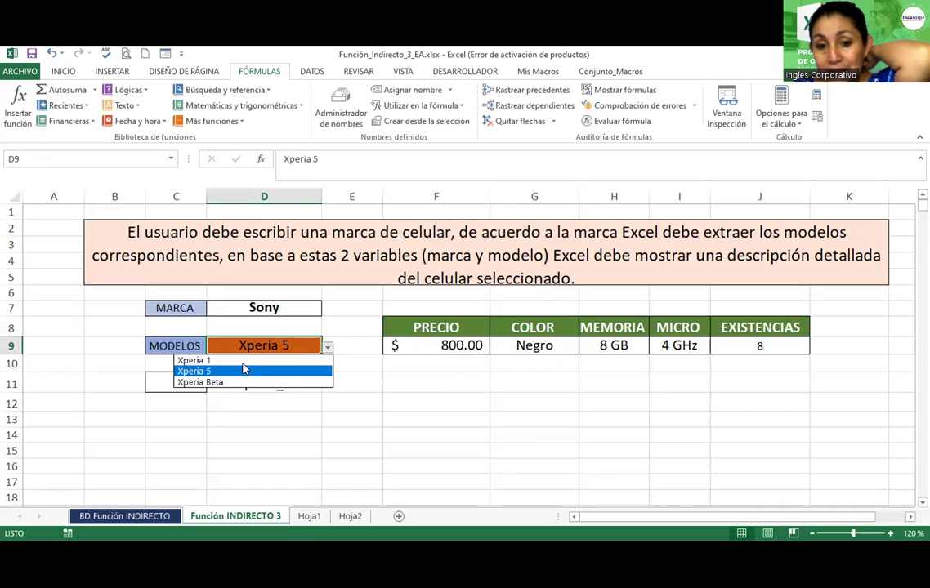
click(244, 361)
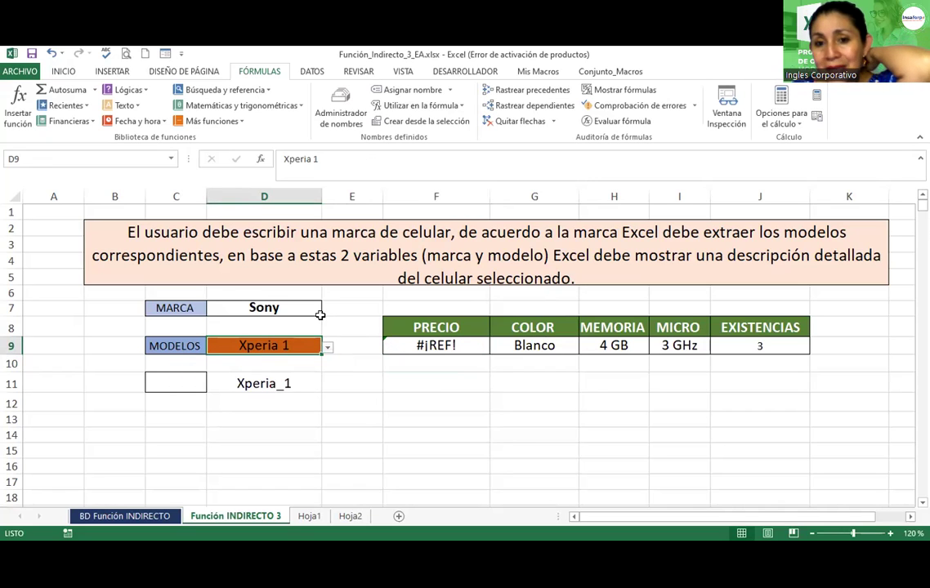
click(398, 347)
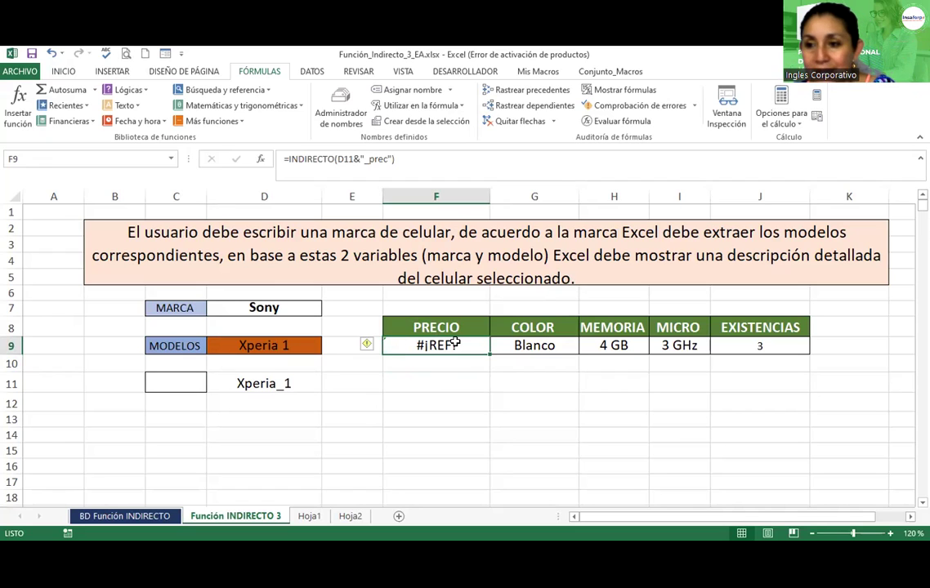
click(237, 345)
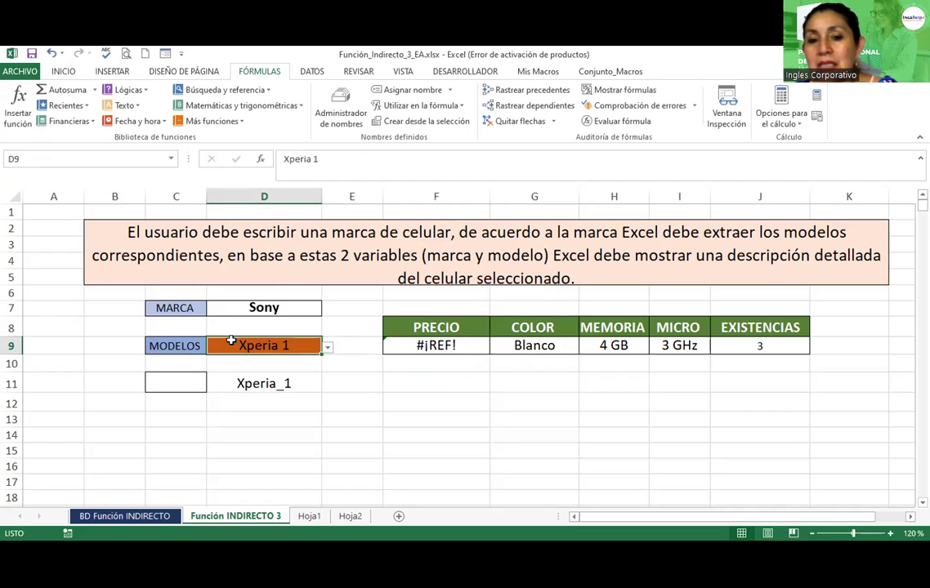
click(327, 349)
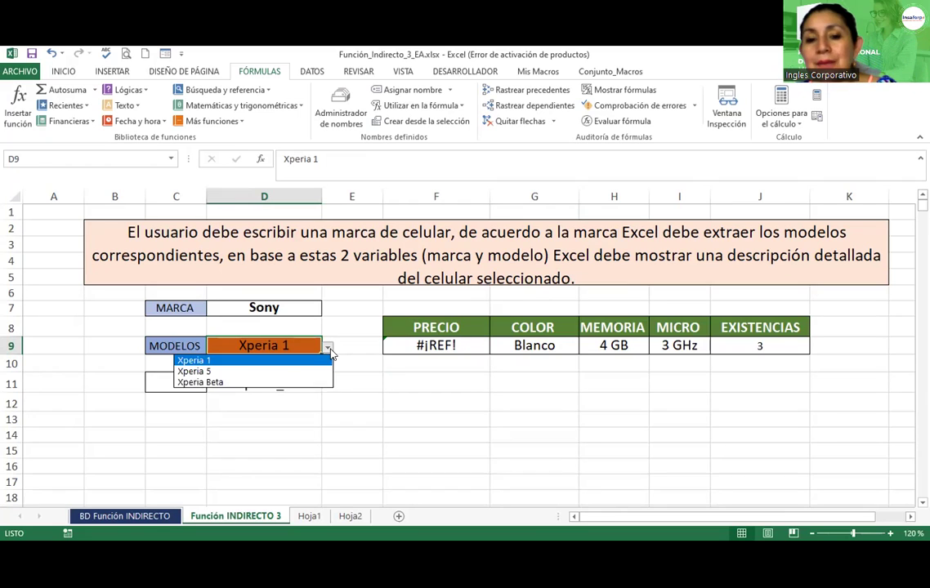
click(241, 371)
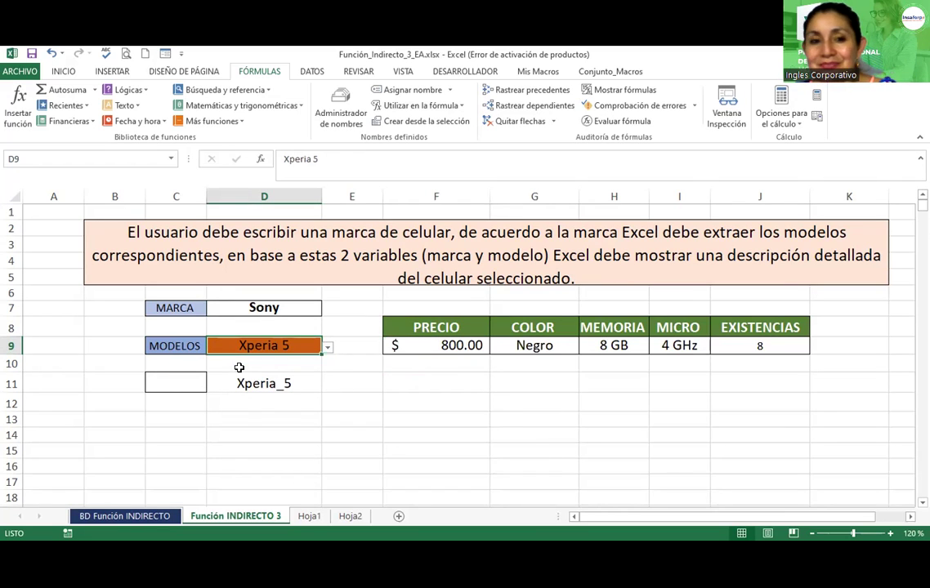
Step: Rename the defined name Xperia_5_prec as Xperia_5_pre and try Xperia 1 and Xperia 5 in the model cell
click(341, 115)
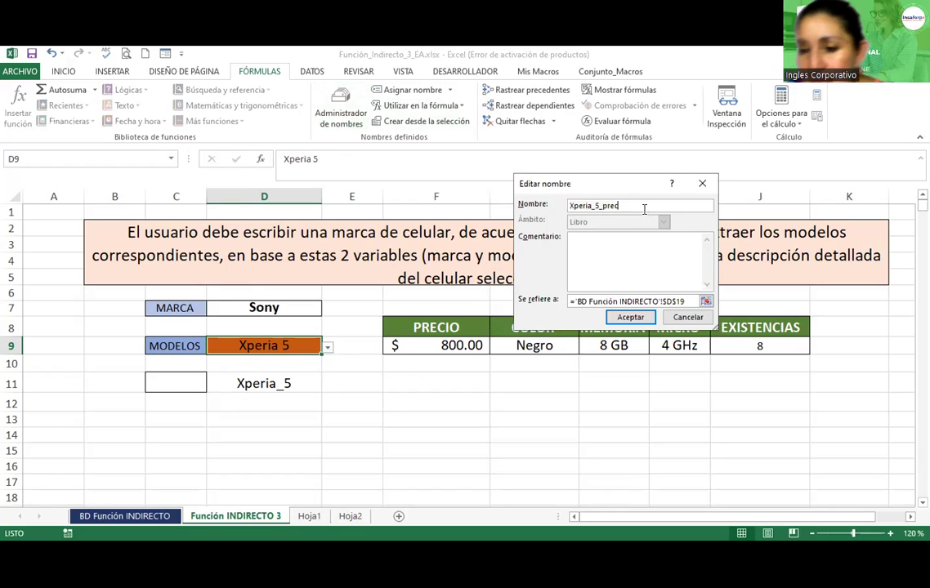
click(624, 319)
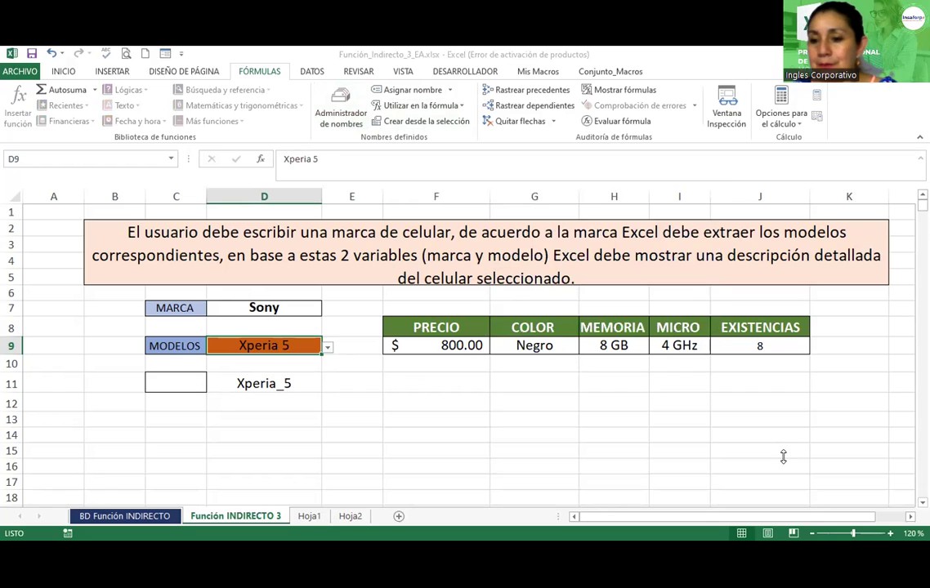
click(326, 349)
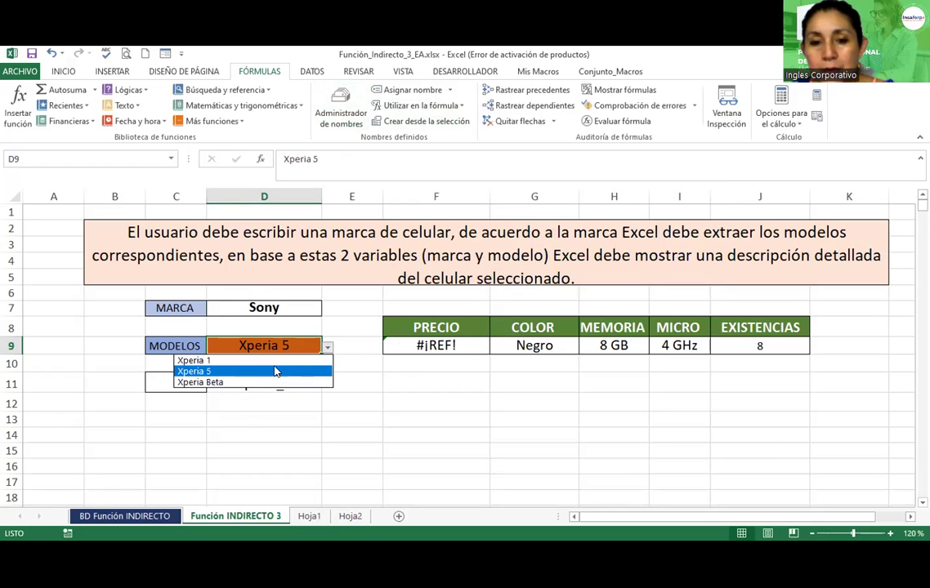
click(270, 357)
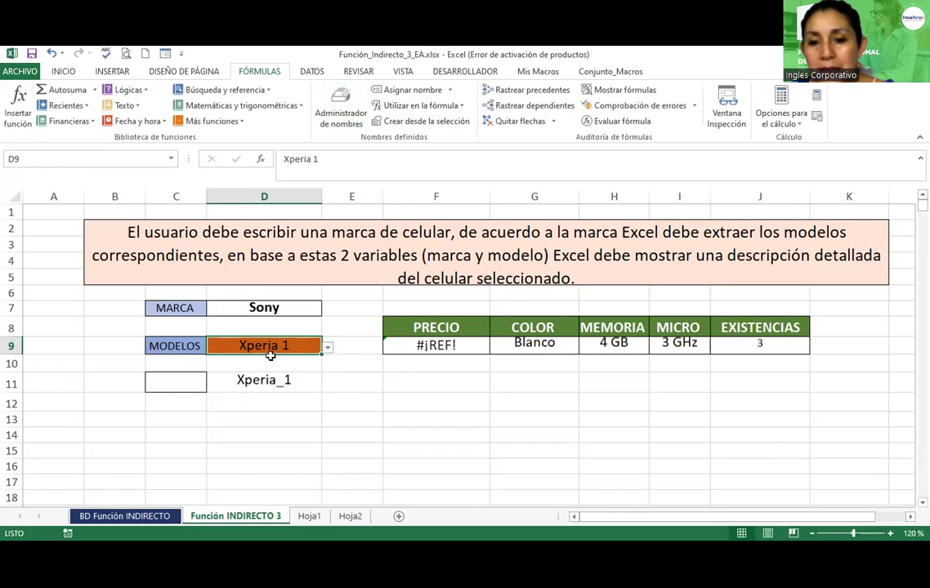
click(327, 348)
click(292, 372)
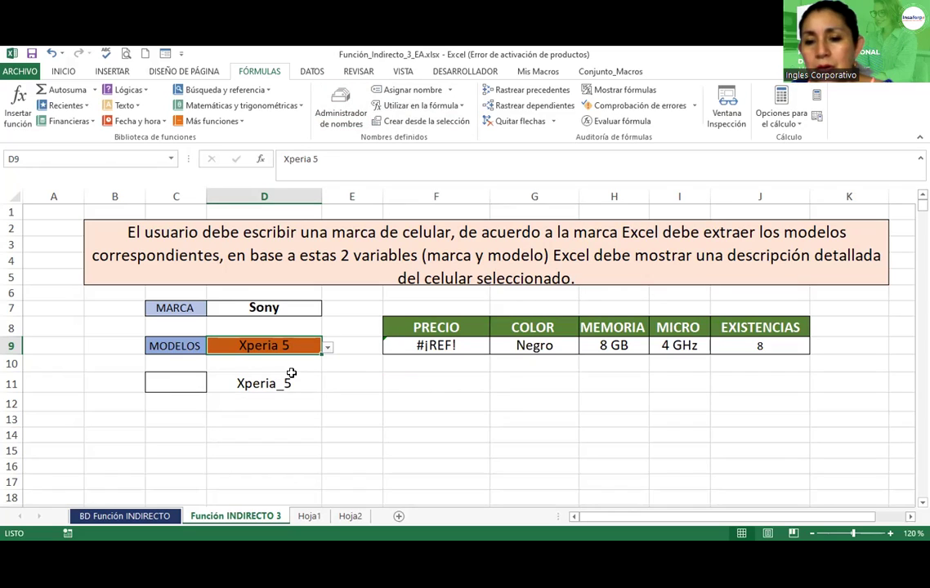
Step: Change the price formula in F9 to =INDIRECTO(D11&"_pre")
click(413, 346)
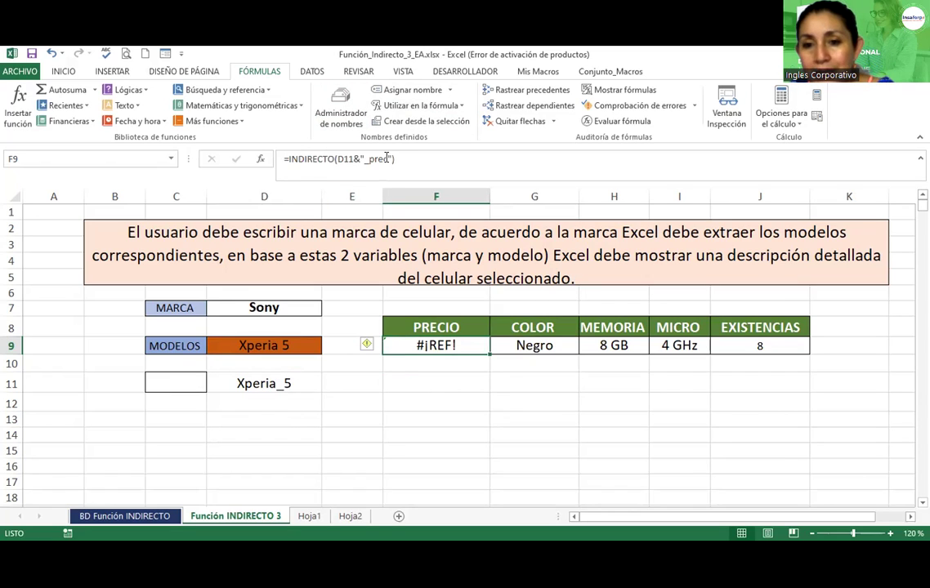
click(387, 158)
key(BackSpace)
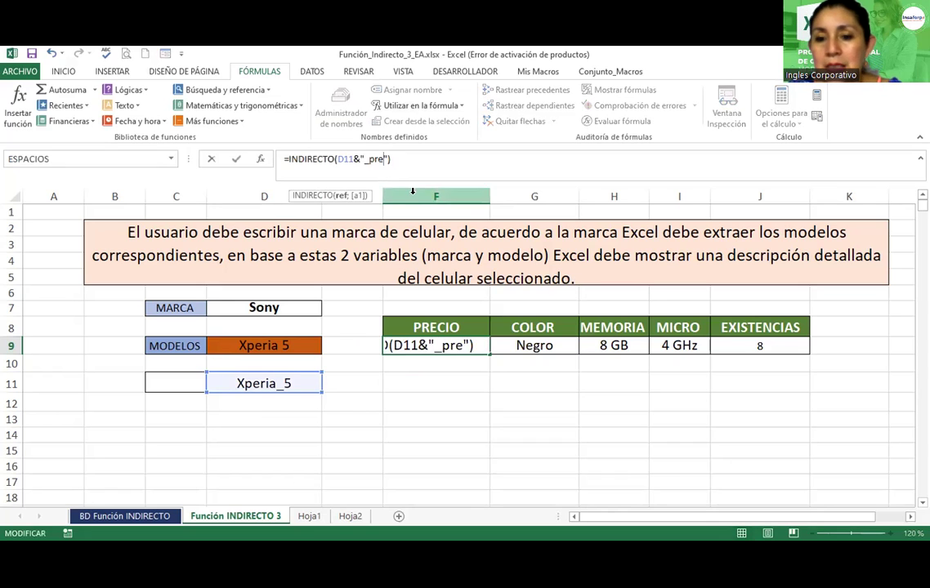
key(Return)
Step: Check the corrected lookup by alternating the model in D9 between Xperia 1 and Xperia 5, ending on Xperia 1
click(308, 347)
click(327, 347)
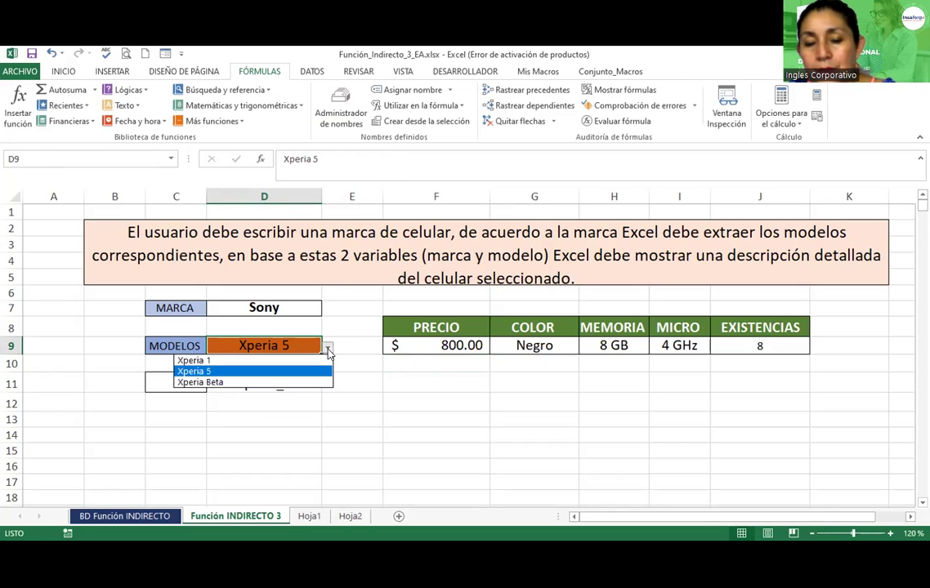
click(253, 361)
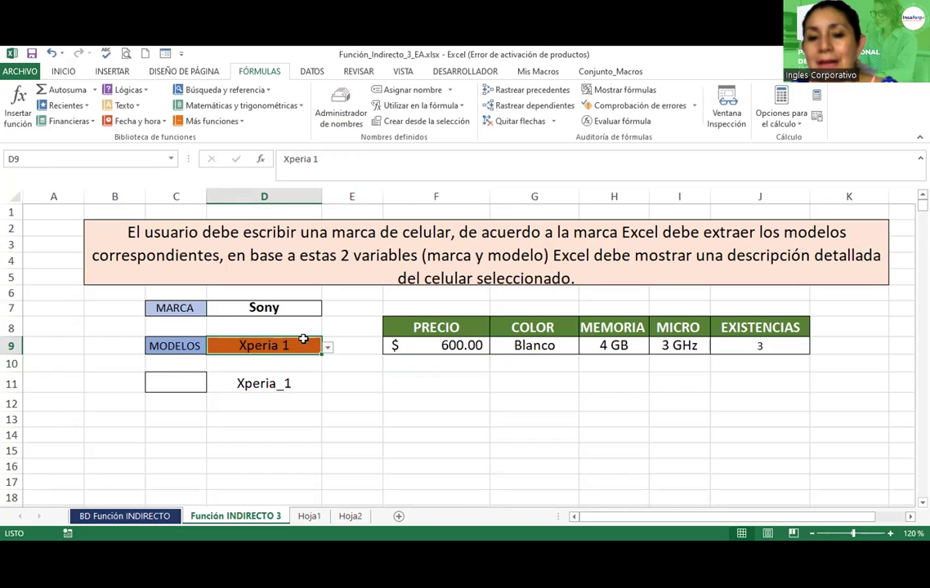
click(327, 348)
click(260, 368)
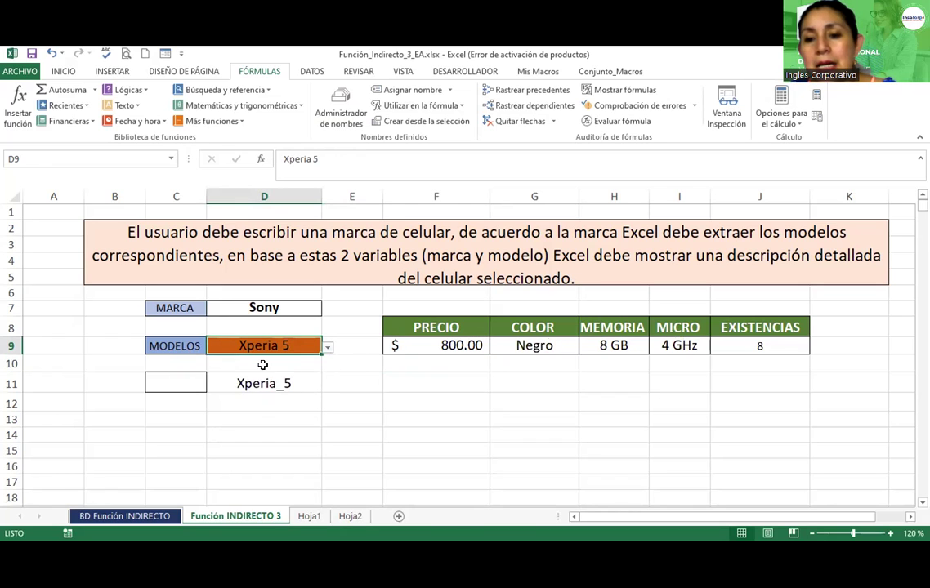
click(327, 347)
click(265, 360)
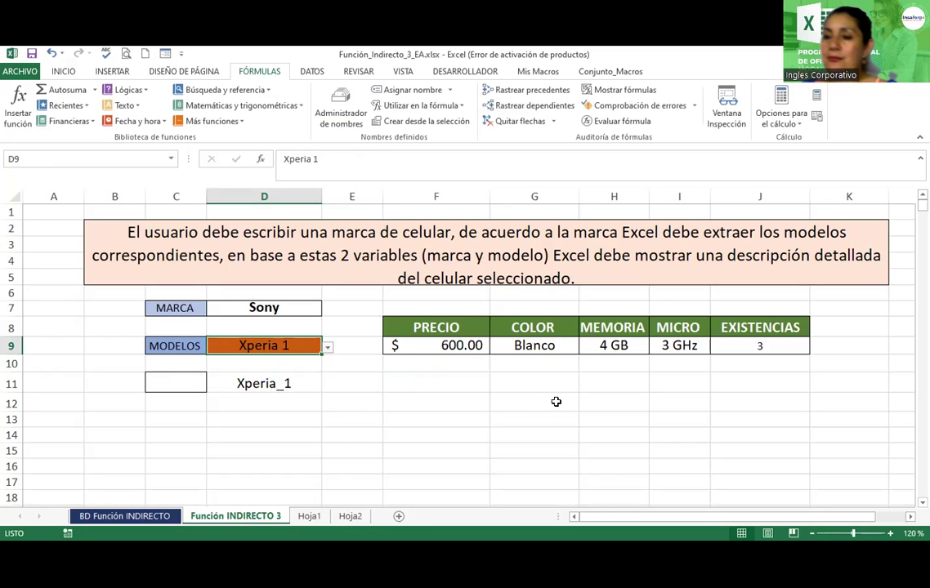
Step: Enlarge the font of the stock value in cell J9 and make it bold
click(760, 345)
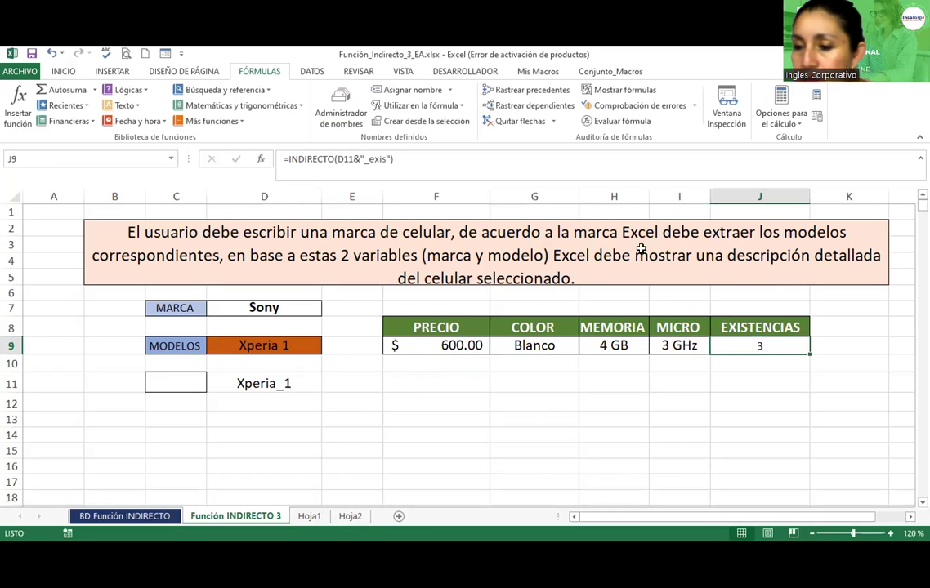
click(64, 72)
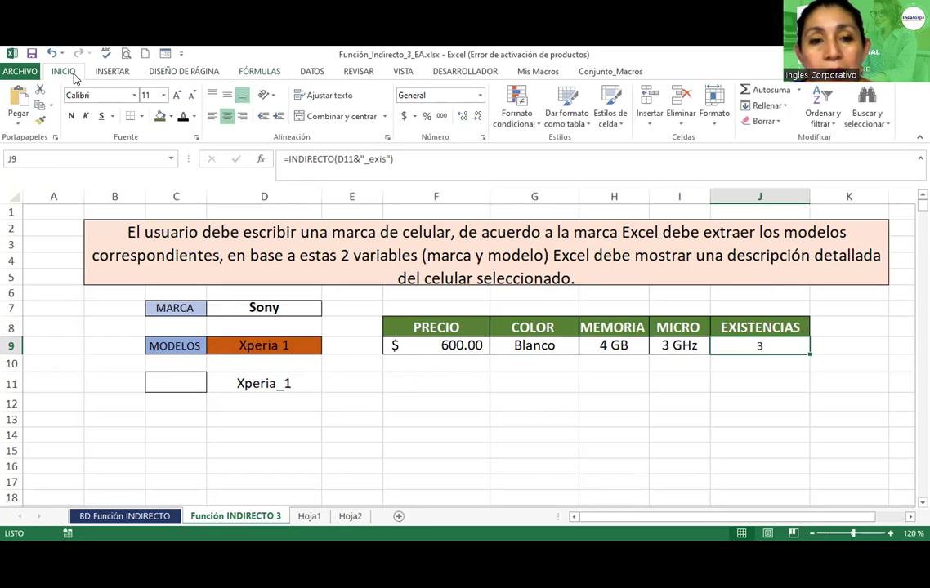
click(178, 96)
click(71, 116)
click(753, 401)
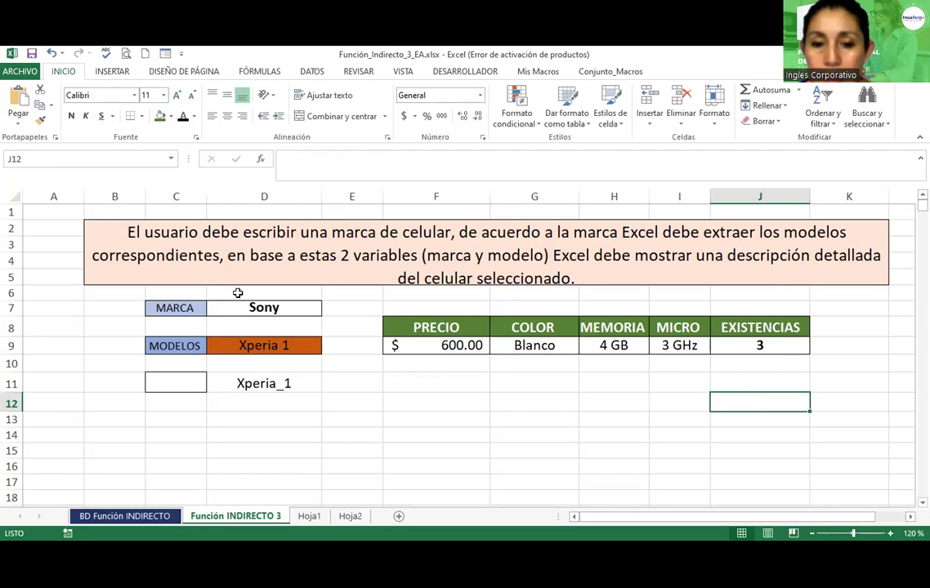
Step: Choose Xperia 5 as the model in cell D9 and review its details in row 9
click(250, 344)
click(326, 348)
click(268, 371)
click(571, 383)
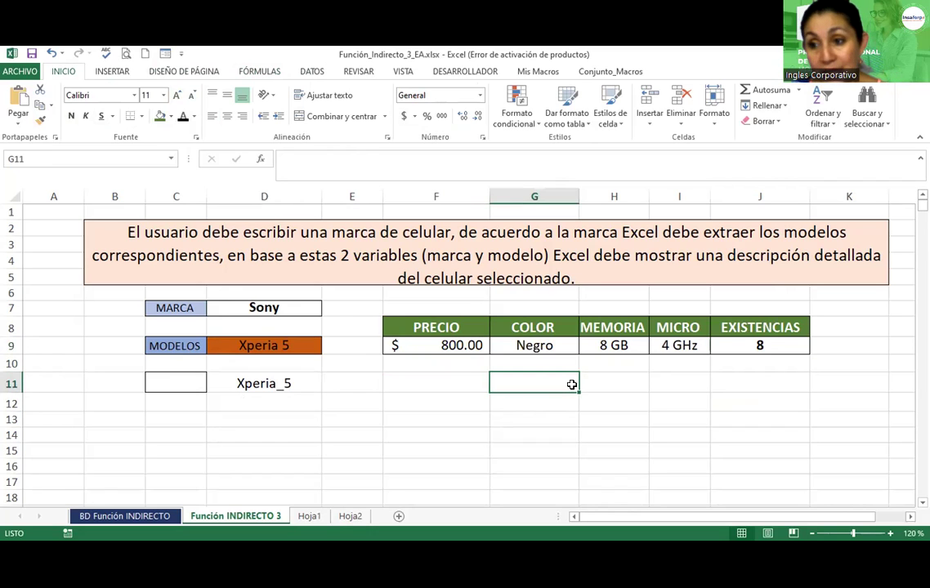
Step: Set the brand in cell D7 to LG and select the model cell D9
click(284, 307)
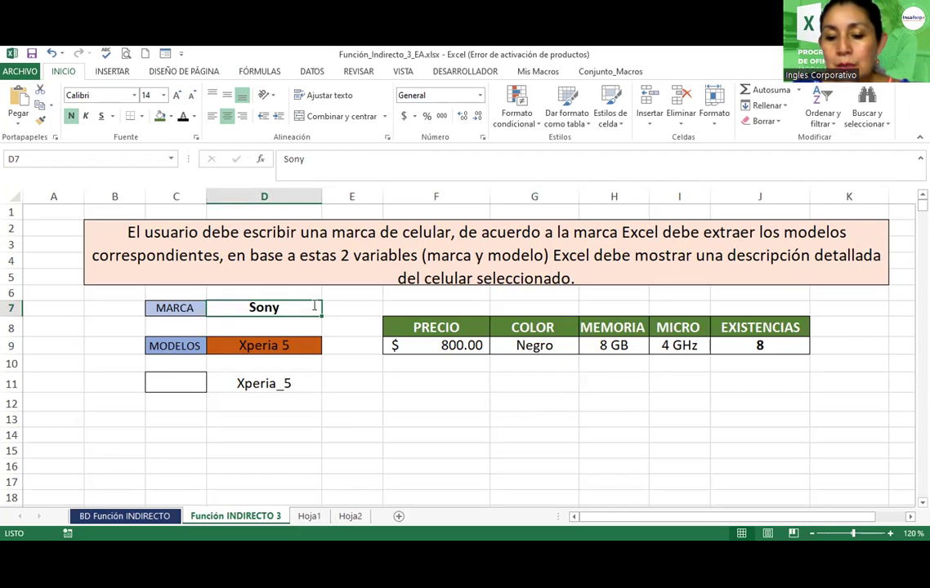
text(Lg)
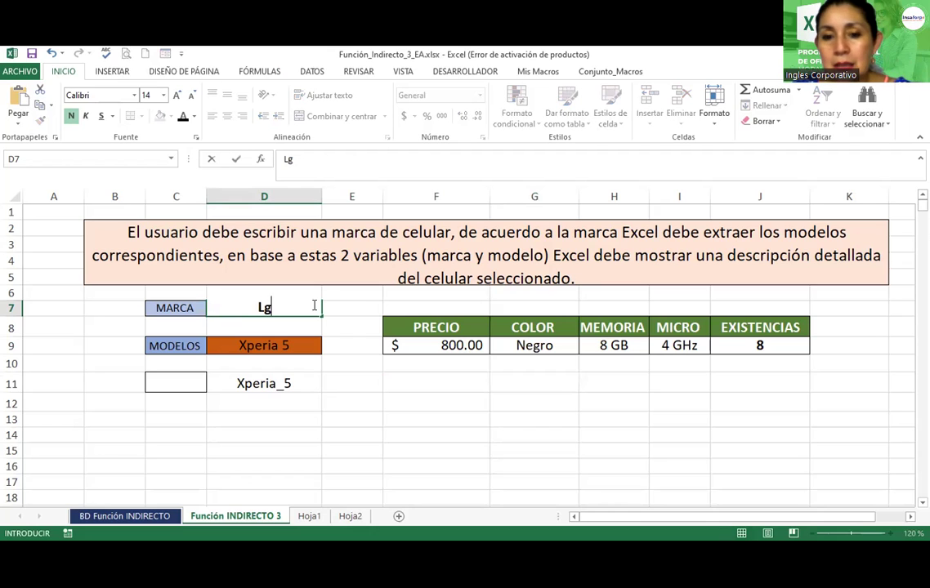
key(BackSpace)
text(G)
key(Return)
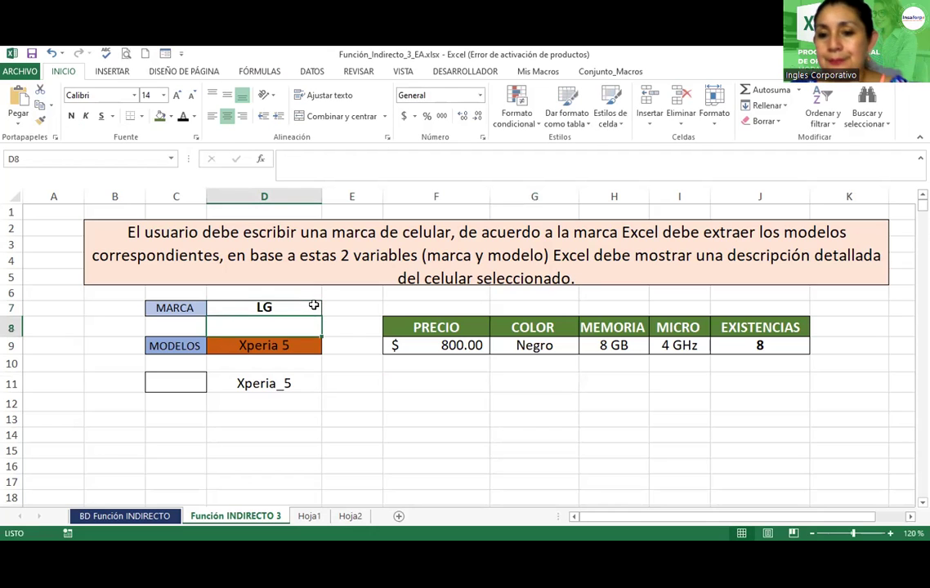
click(282, 345)
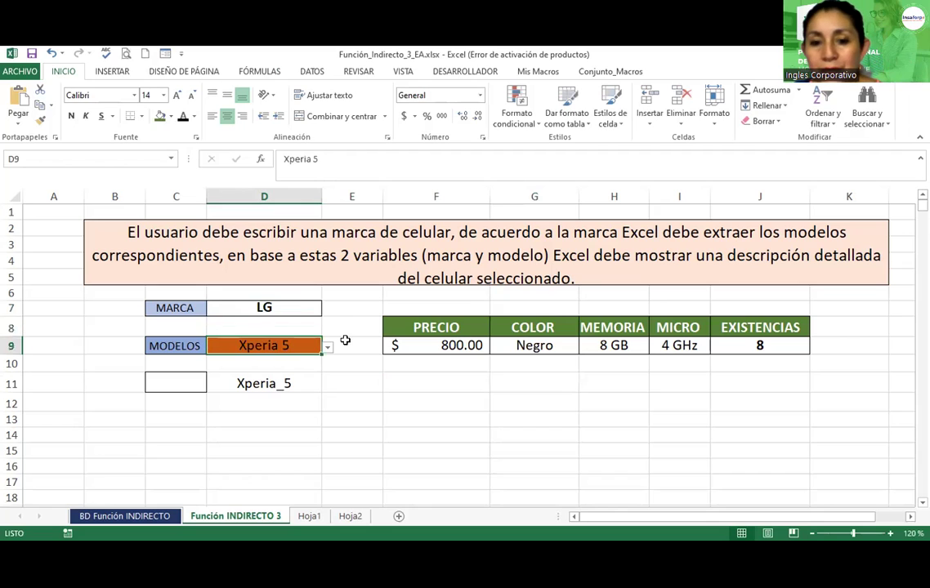
Step: Choose NexUS as the model in cell D9 and review the LG and Motorola records on the BD Función INDIRECTO sheet
click(327, 349)
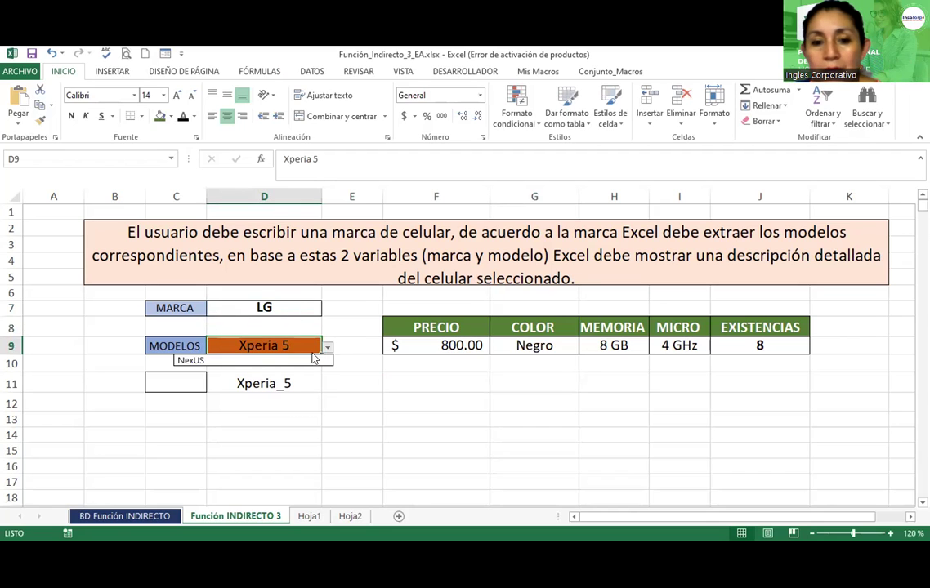
click(202, 358)
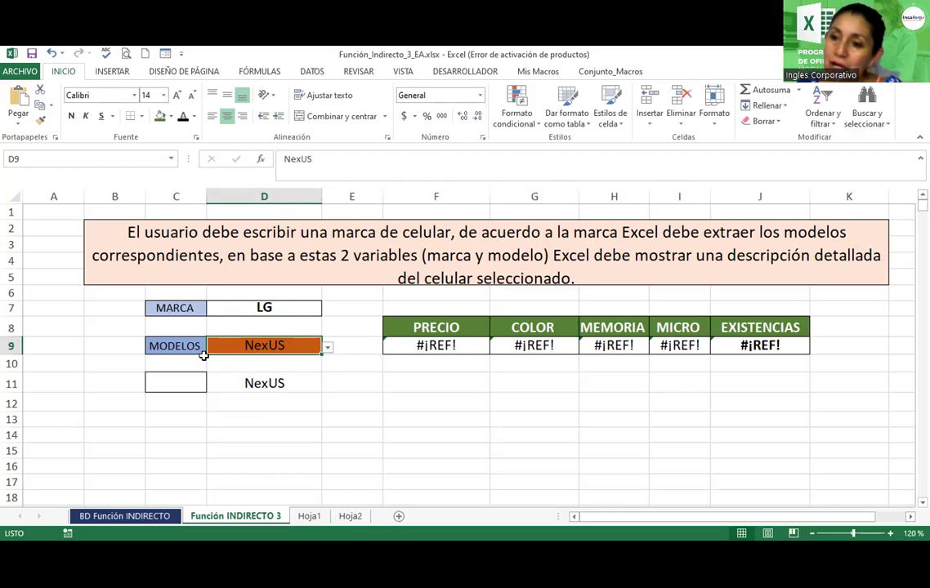
click(104, 514)
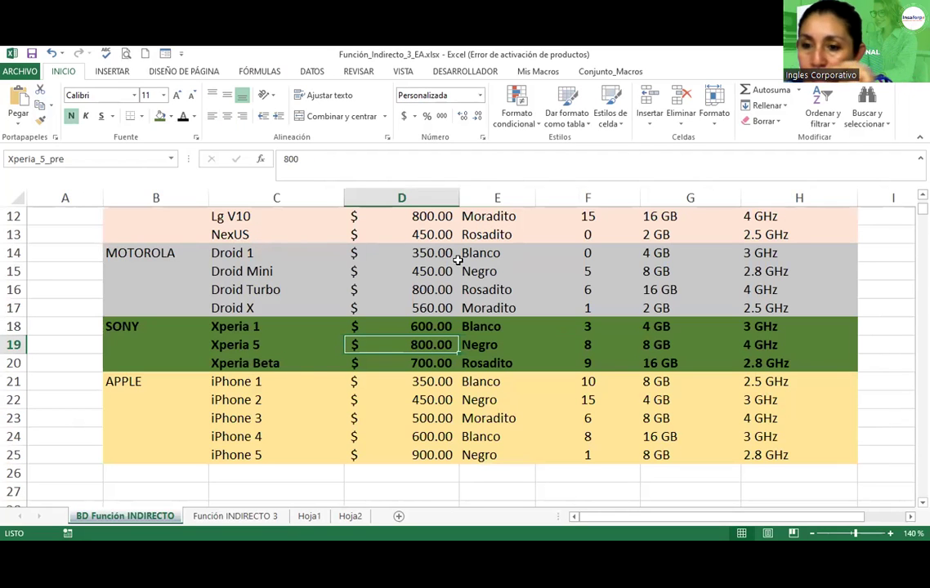
click(254, 255)
click(261, 272)
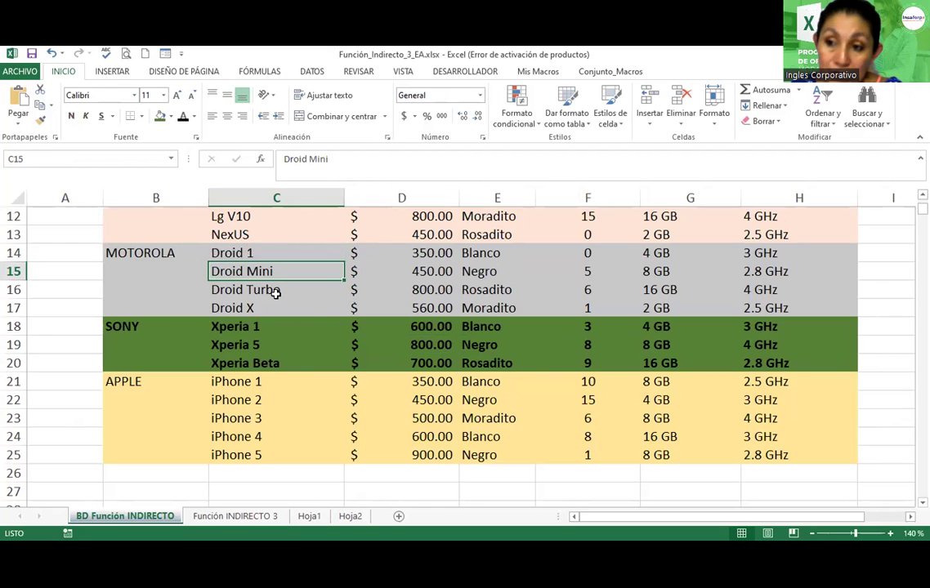
click(584, 271)
click(884, 291)
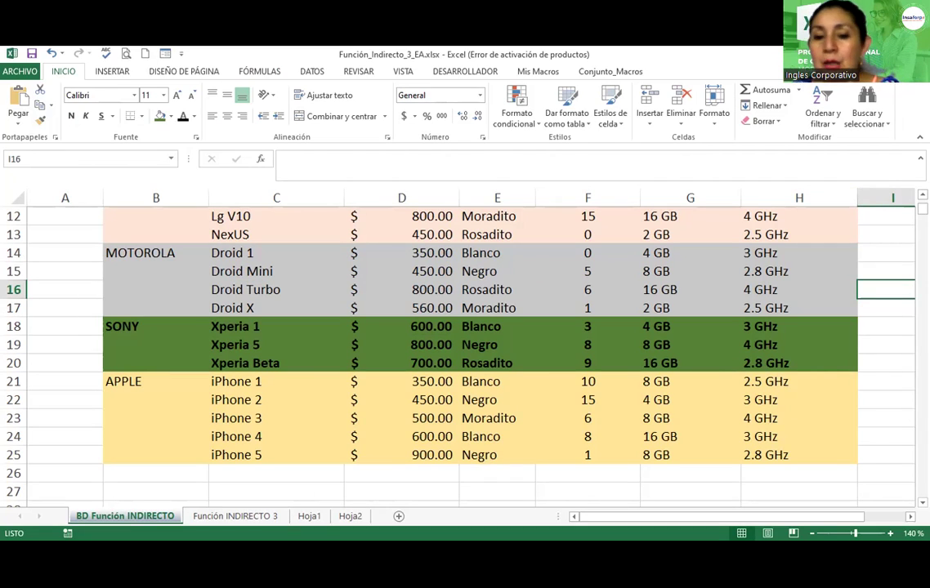
Step: On the Función INDIRECTO 3 sheet, set the brand in D7 to SONY and choose Xperia 5 as the model in D9
click(233, 516)
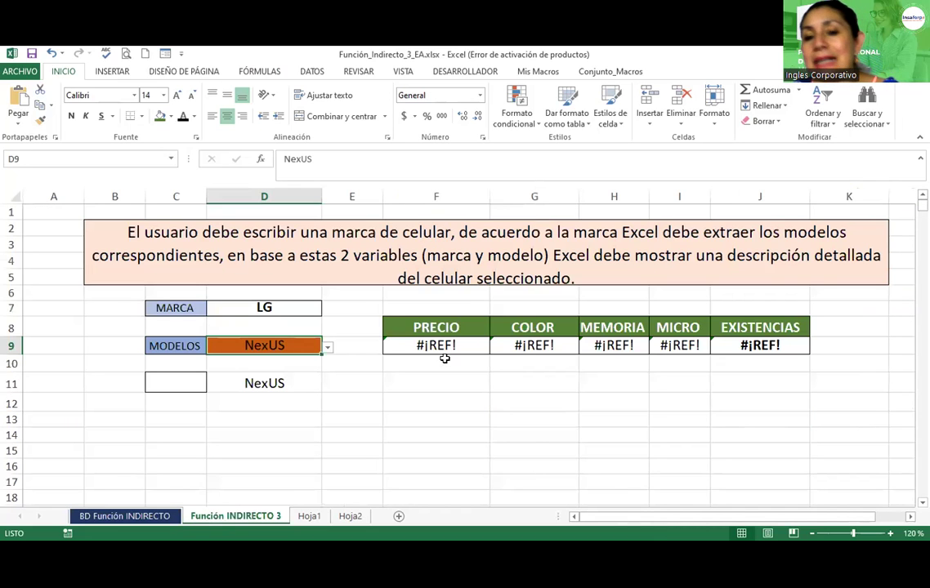
click(327, 348)
click(306, 310)
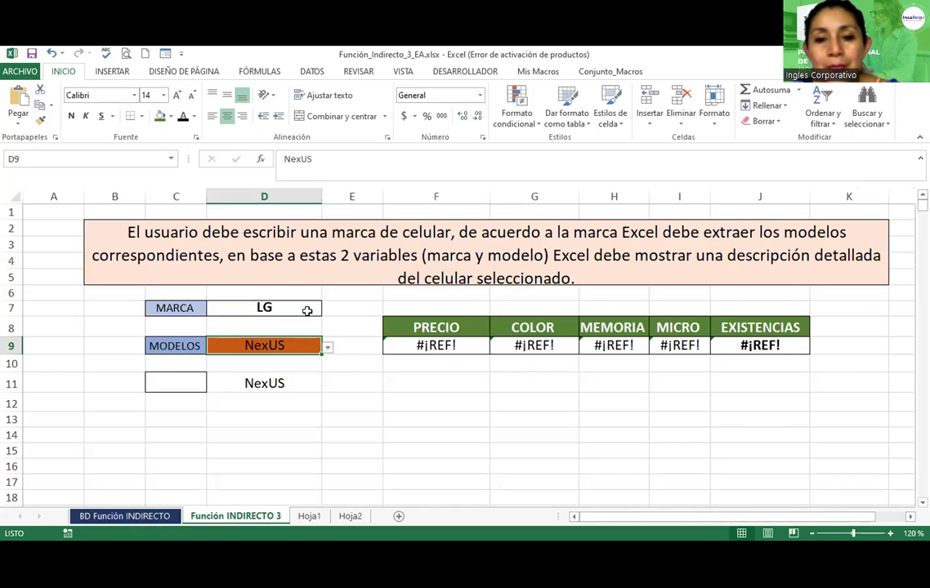
click(307, 311)
text(sno)
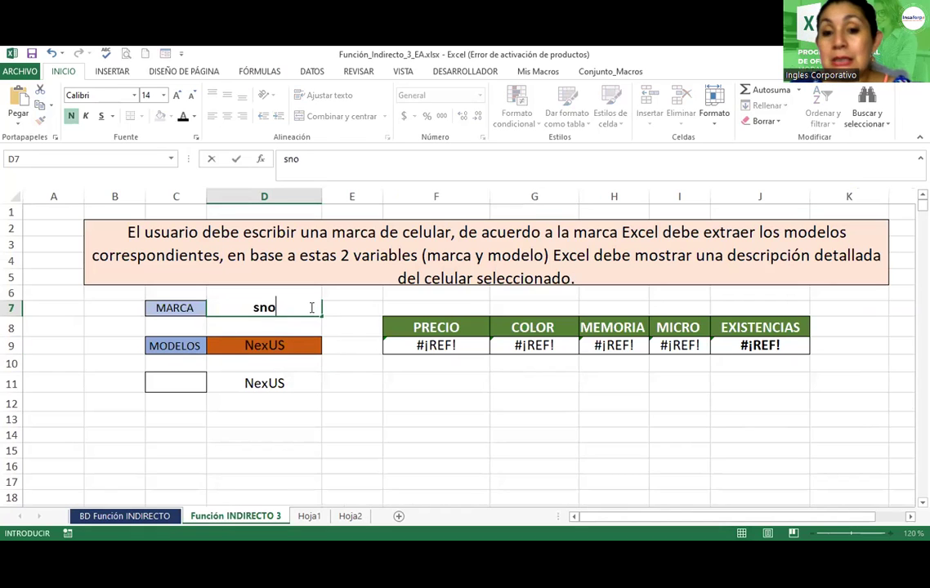
key(BackSpace)
key(BackSpace)
key(BackSpace)
text(SNOY)
key(BackSpace)
key(BackSpace)
key(BackSpace)
text(ONY)
click(310, 307)
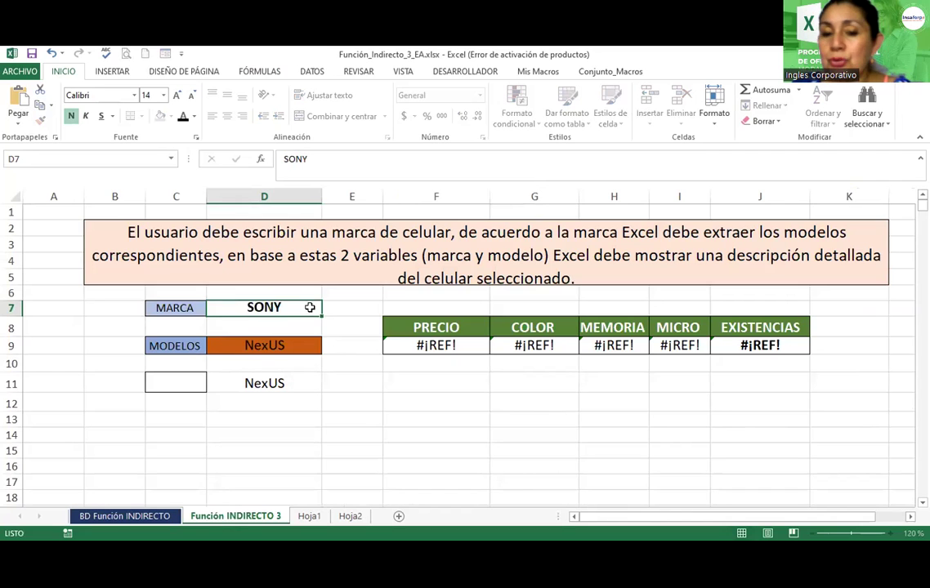
key(Return)
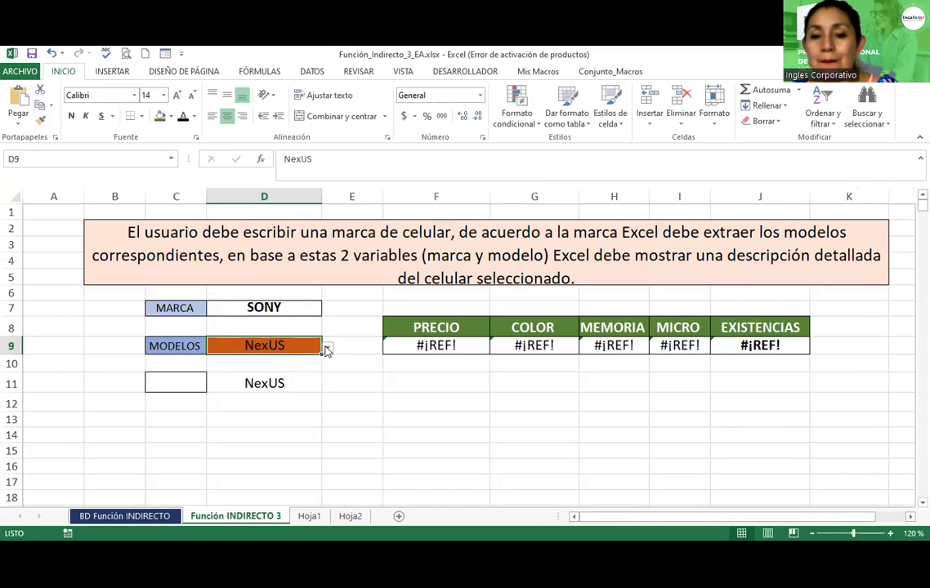
click(327, 347)
click(220, 371)
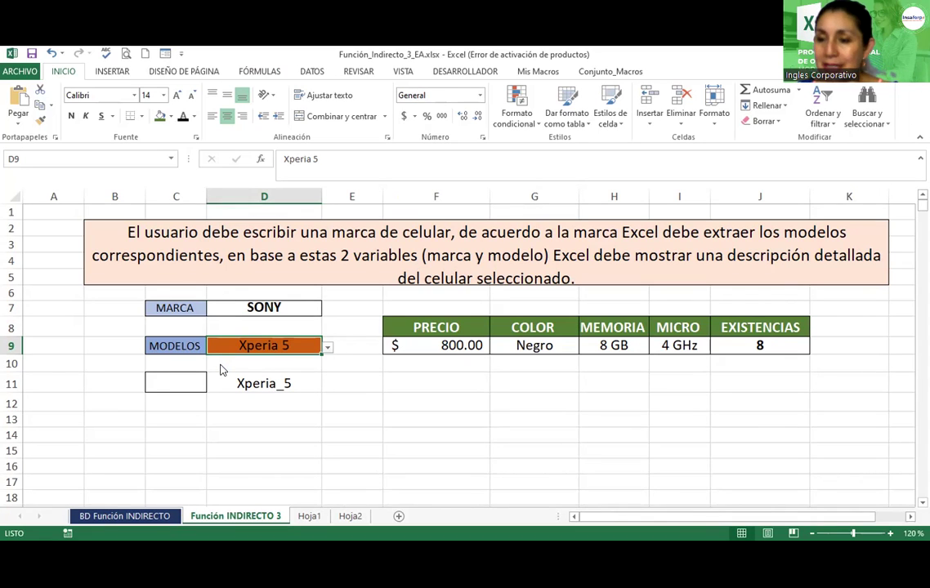
Step: Examine the INDIRECTO formula behind the price in cell F9 and close it unchanged
click(425, 345)
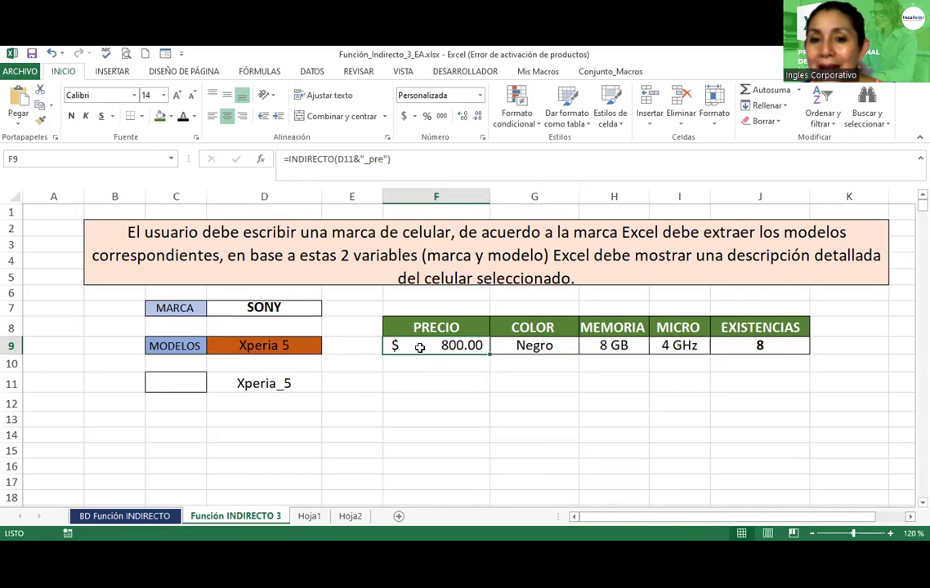
double_click(444, 345)
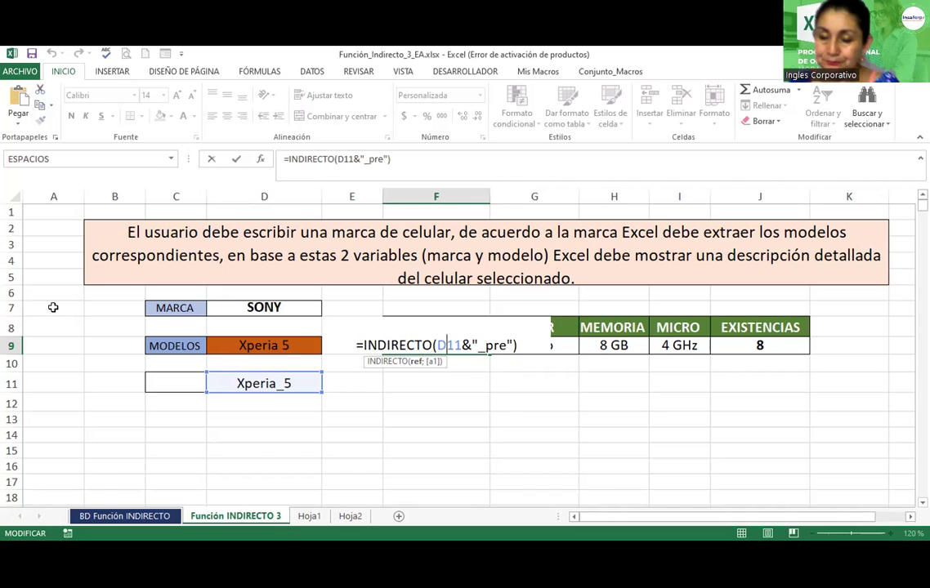
key(Return)
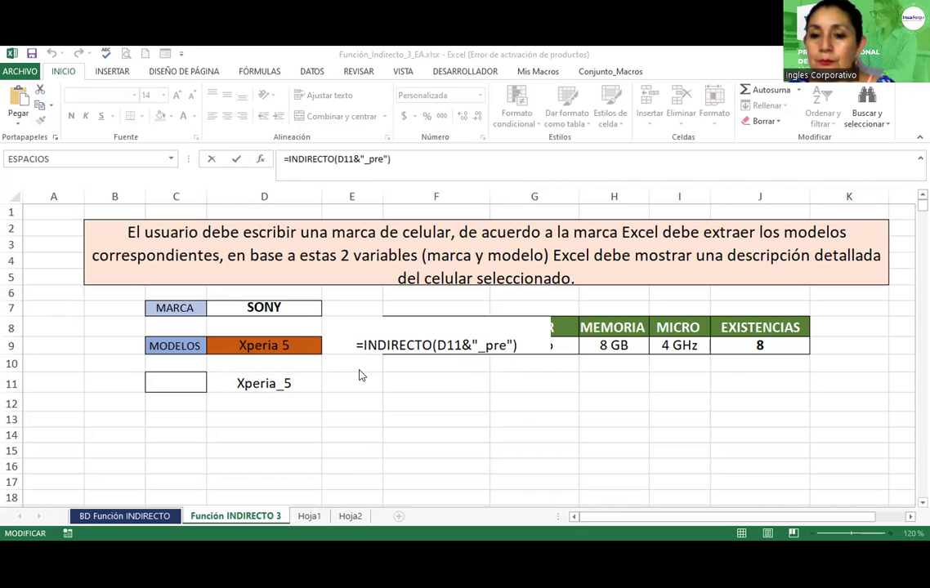
key(ctrl+Return)
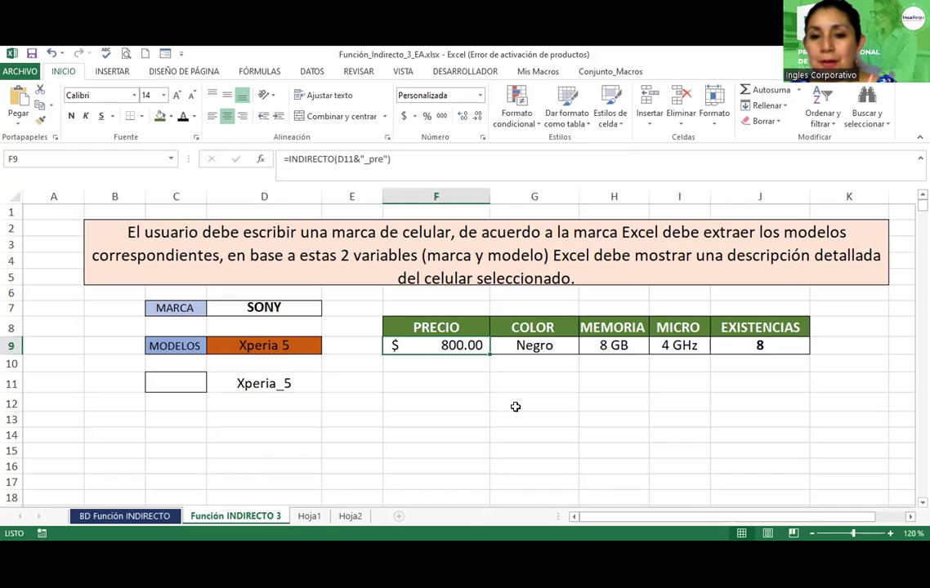
Step: Rename the sheet Hoja1, which holds the employee list by zone, as Tabla_concatenar
click(304, 520)
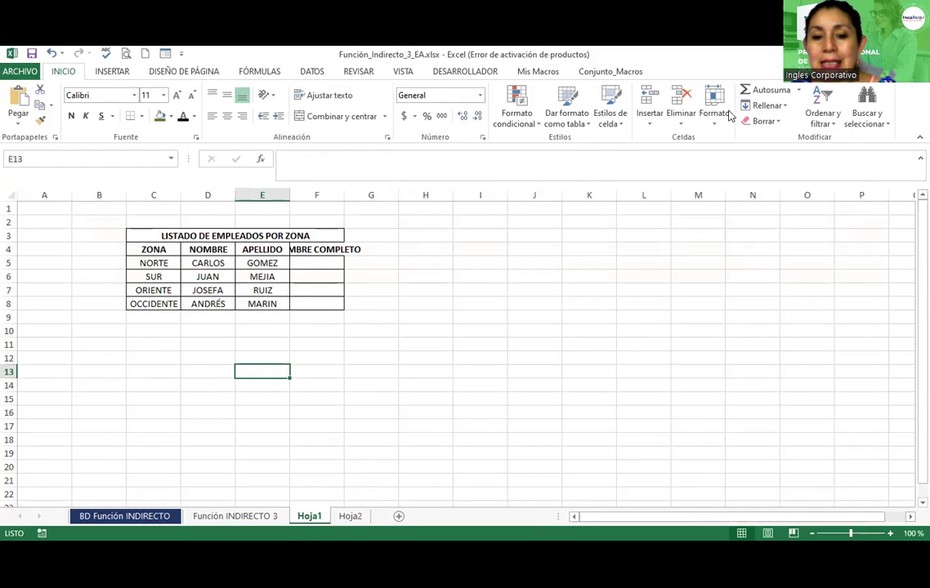
double_click(307, 517)
text(tA)
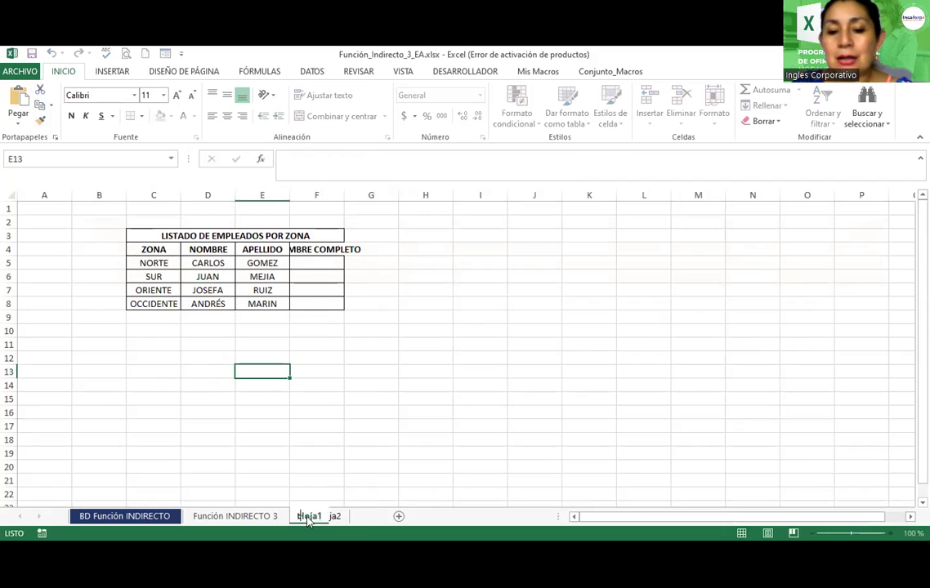
key(BackSpace)
key(BackSpace)
text(T)
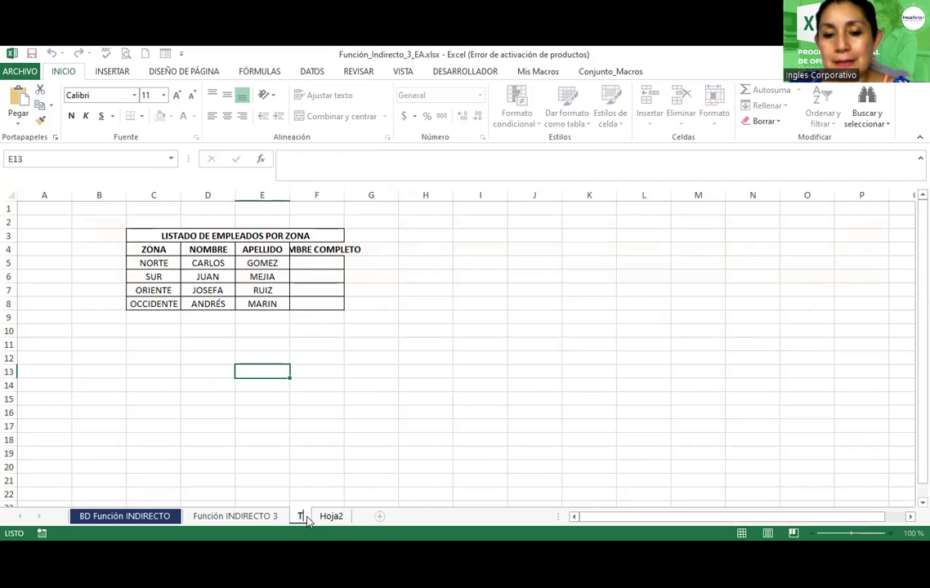
text(abla_co)
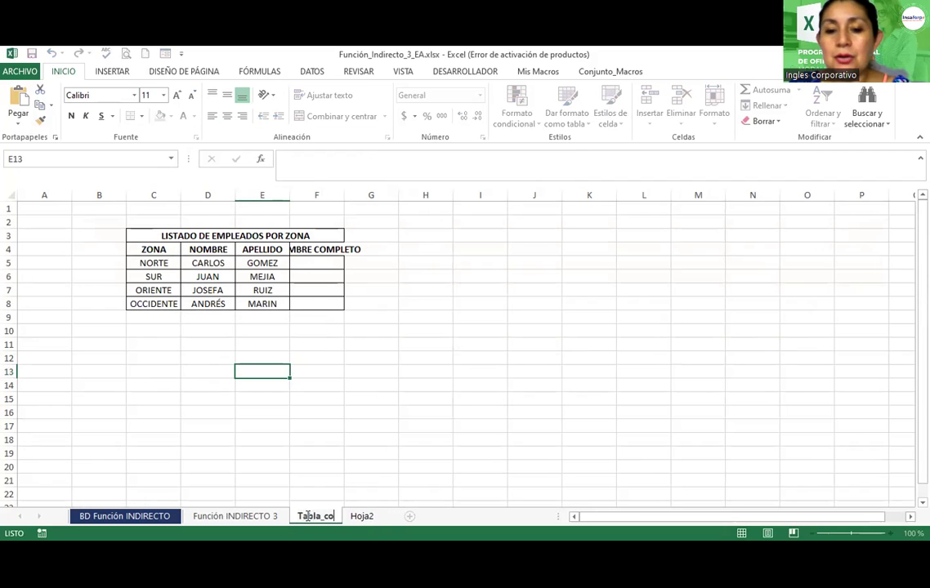
text(nda)
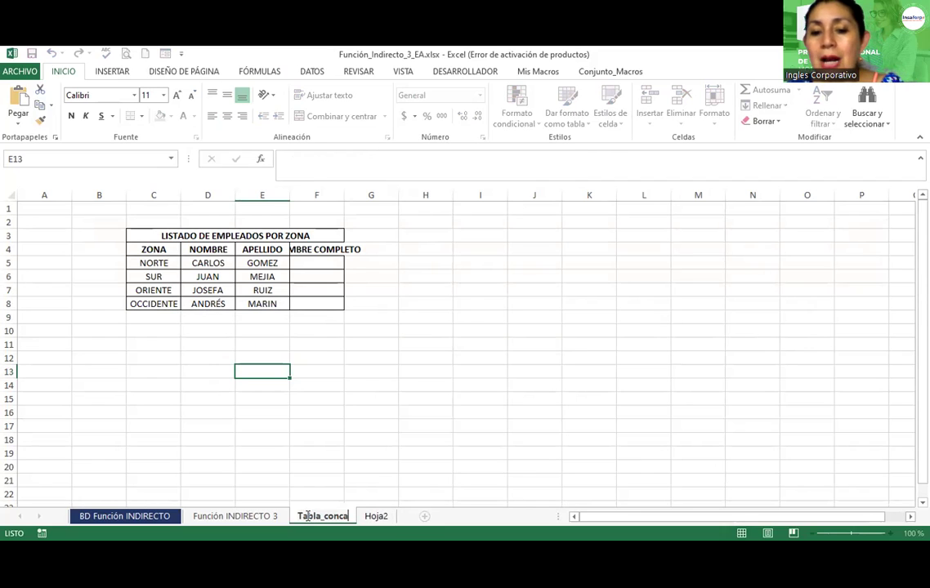
text(tenar)
key(Return)
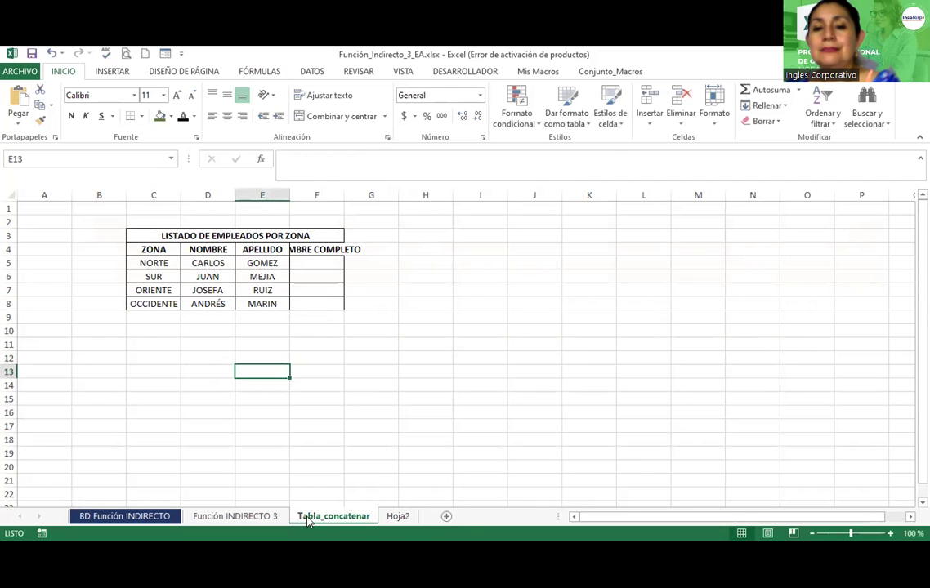
key(Up)
key(Up)
key(Up)
key(Up)
key(Up)
key(Right)
key(Right)
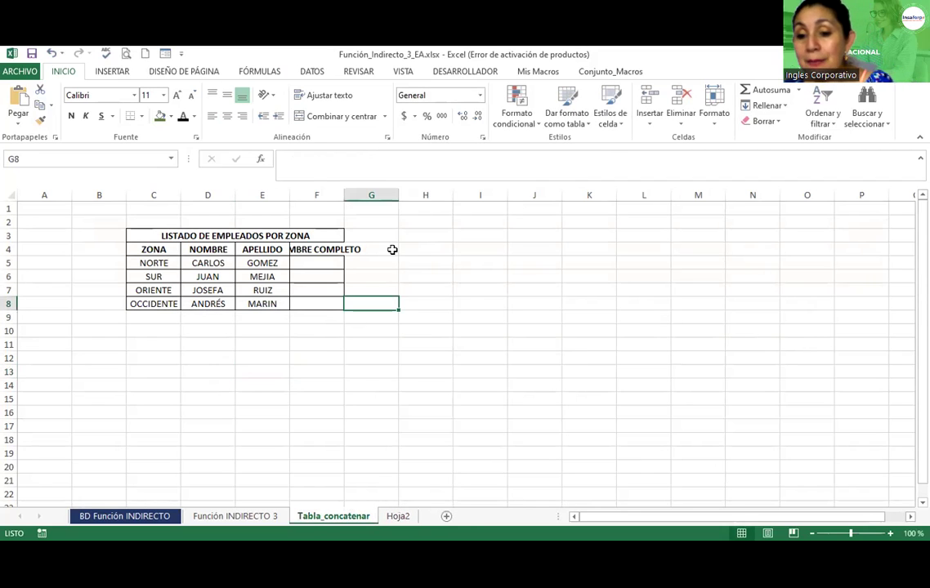